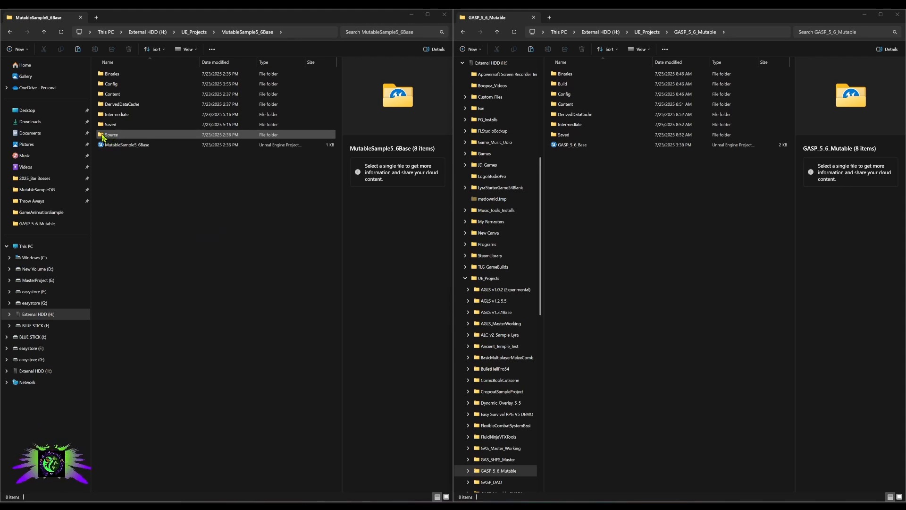
- Copy the Source folder from the MutableSample5_6Base project into the GASP_5_6_Mutable project folder
left_click(103, 136)
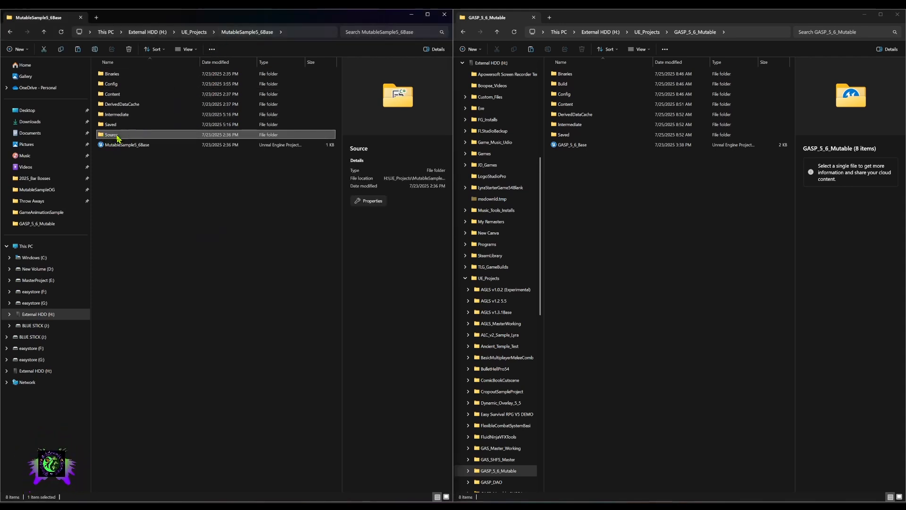
right_click(117, 138)
left_click(150, 147)
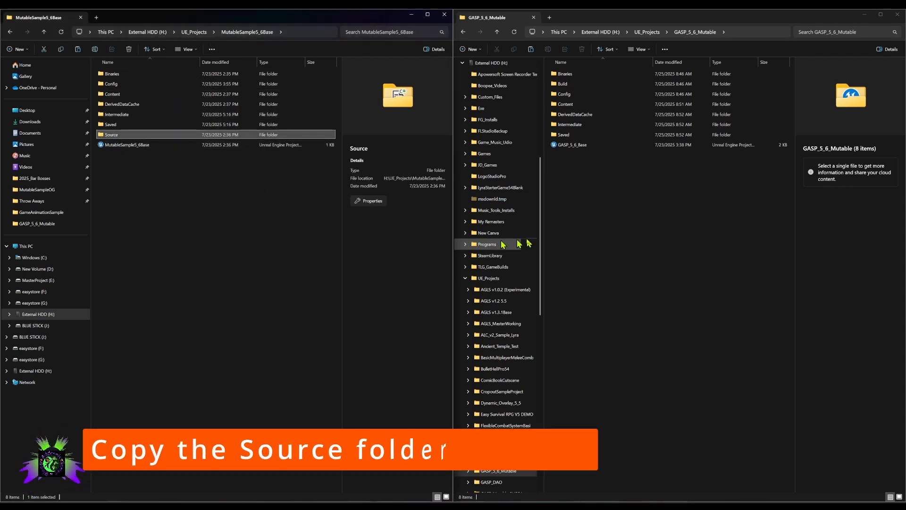
left_click(577, 204)
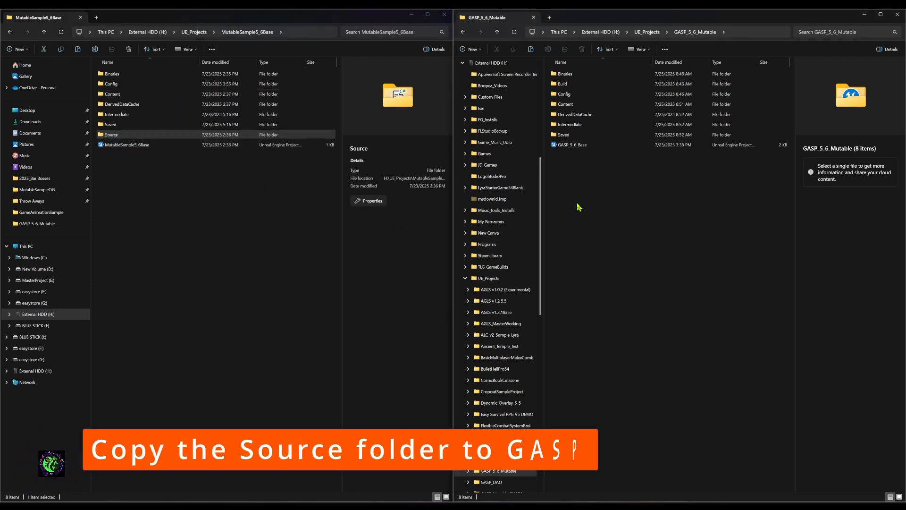
left_click(530, 50)
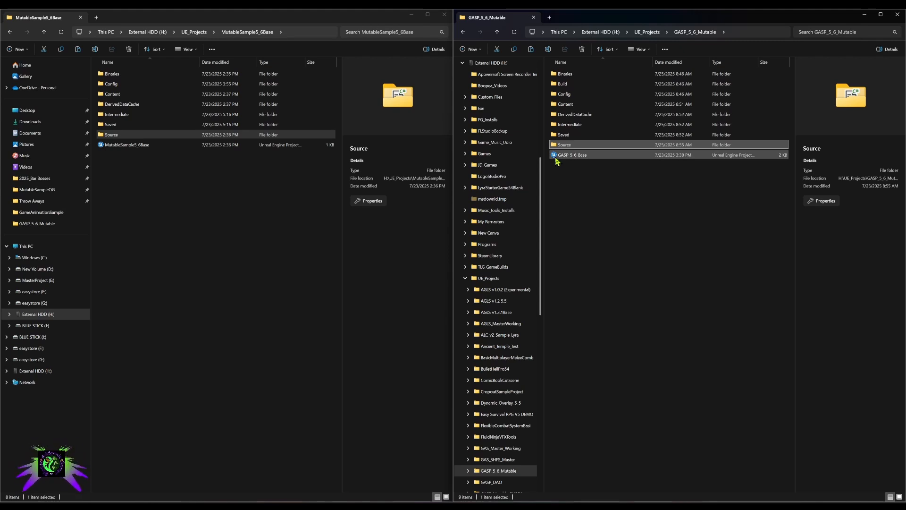
- Launch the GASP_5_6_Base project and agree to build the missing MutableSampleEditor target
double_click(557, 156)
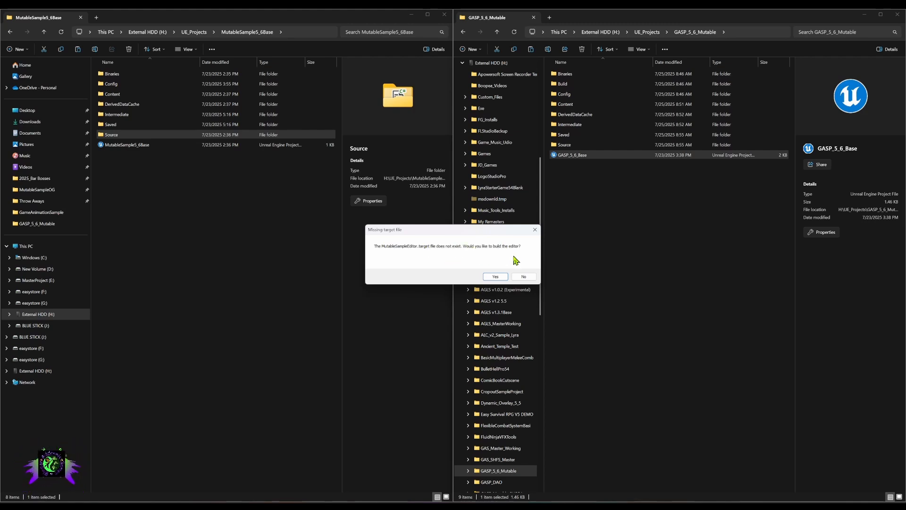
left_click(494, 276)
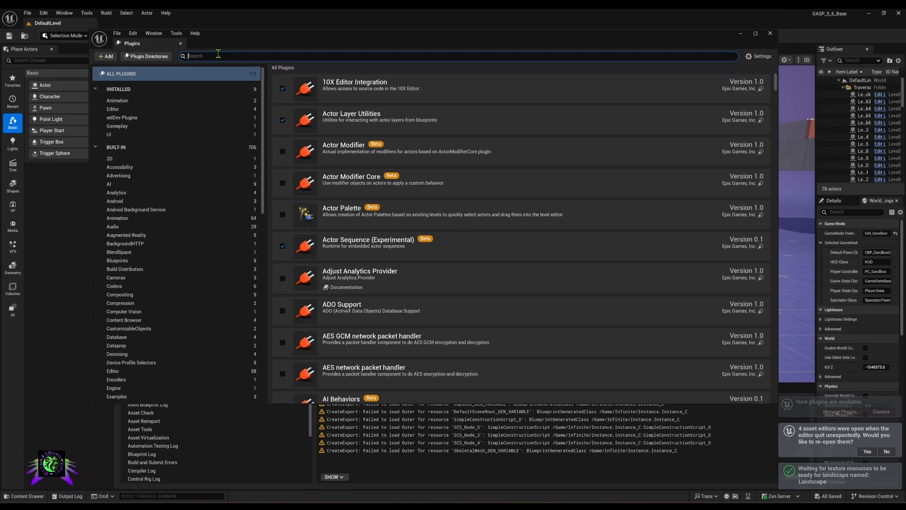
- Find and enable the MetaHuman Animator, Animator Calibration Processing, Creator and Live Link plugins, and restart the editor
type("Meta")
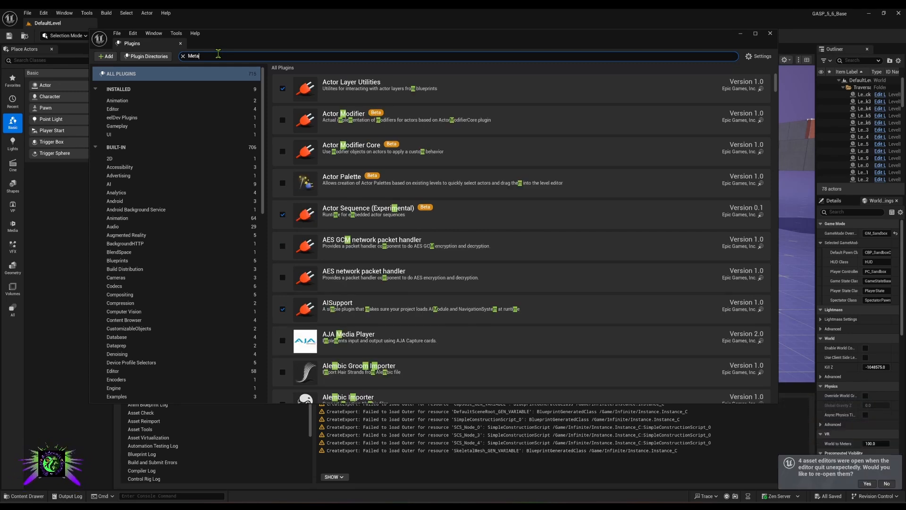
left_click(283, 151)
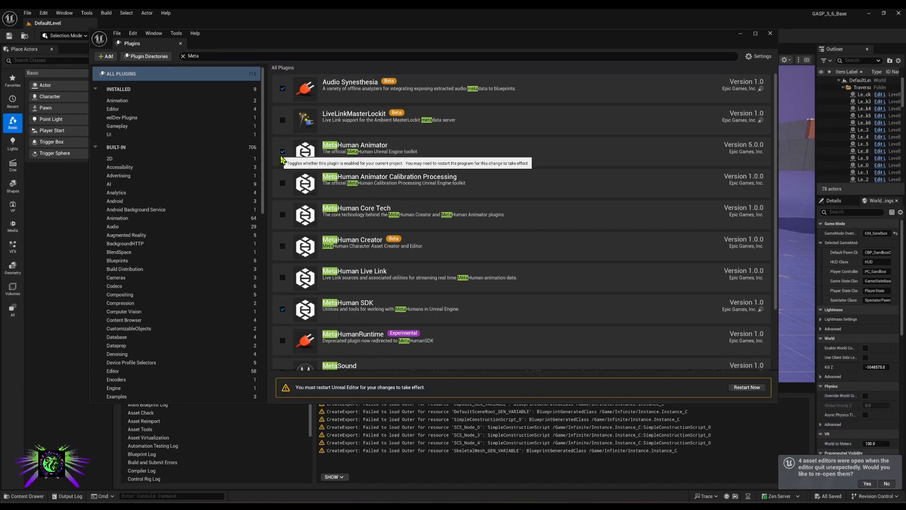
left_click(282, 183)
left_click(282, 245)
left_click(282, 277)
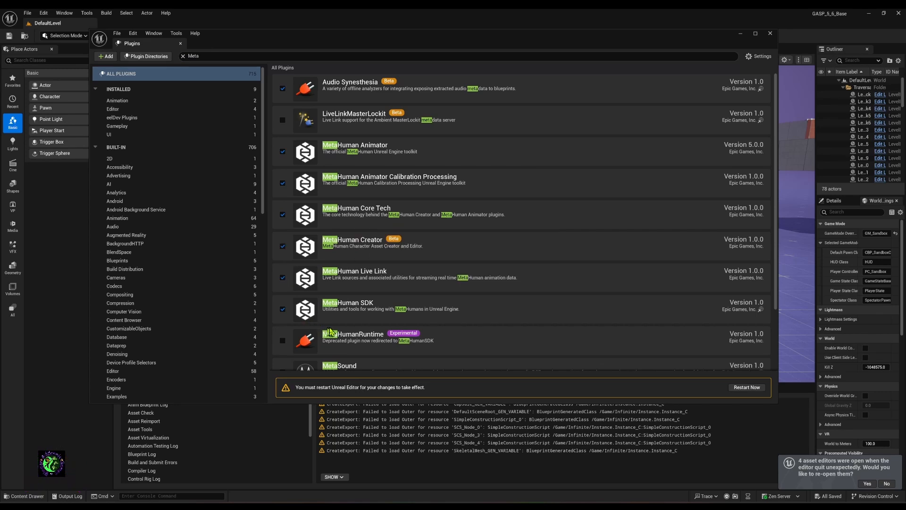
scroll(340, 311, "down", 1)
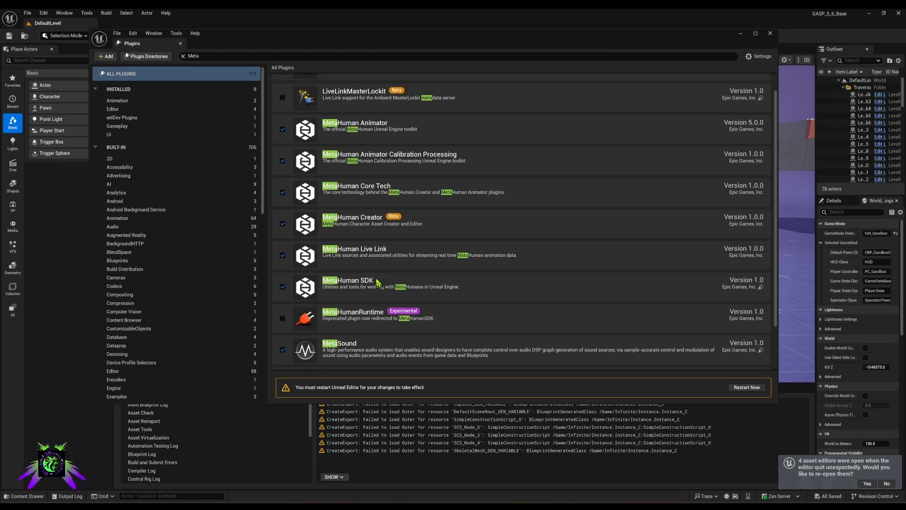
scroll(377, 286, "up", 1)
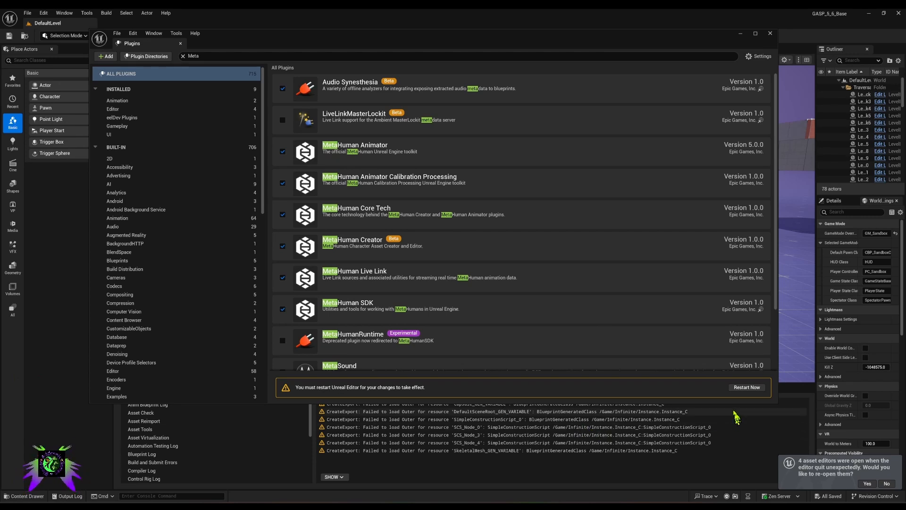
left_click(745, 387)
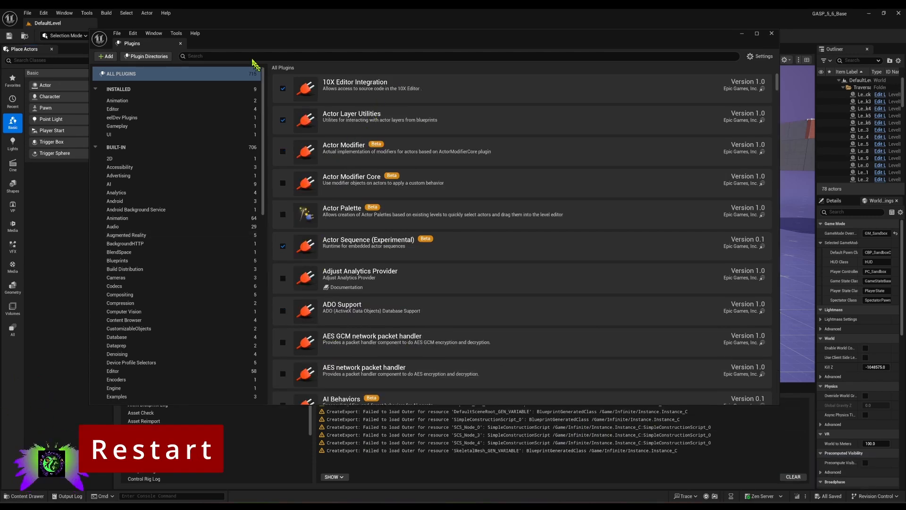
- Search the plugins for "muta" to check which Mutable plugins are enabled, and close the plugin browser
left_click(244, 54)
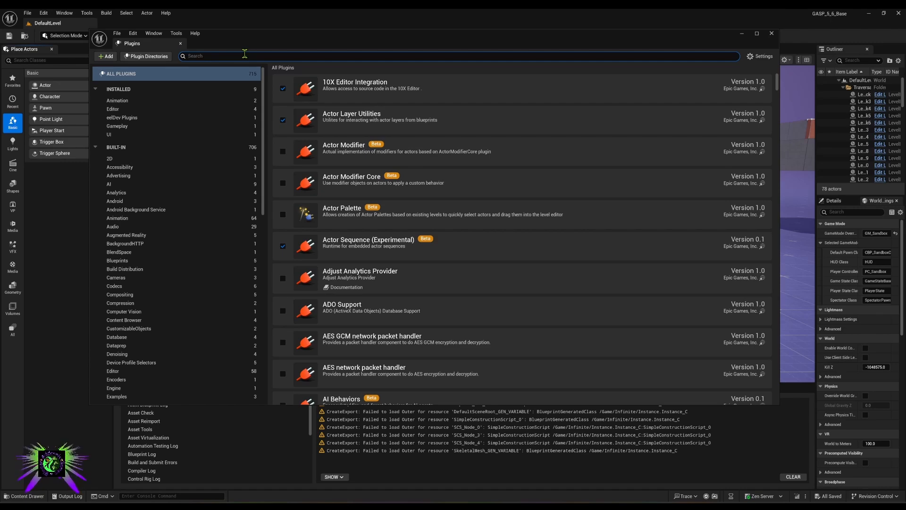
type("muta")
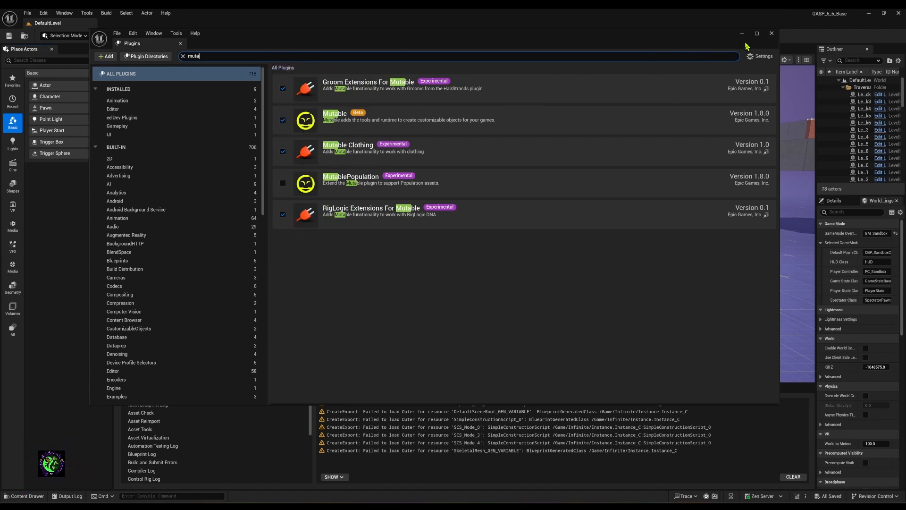
left_click(771, 33)
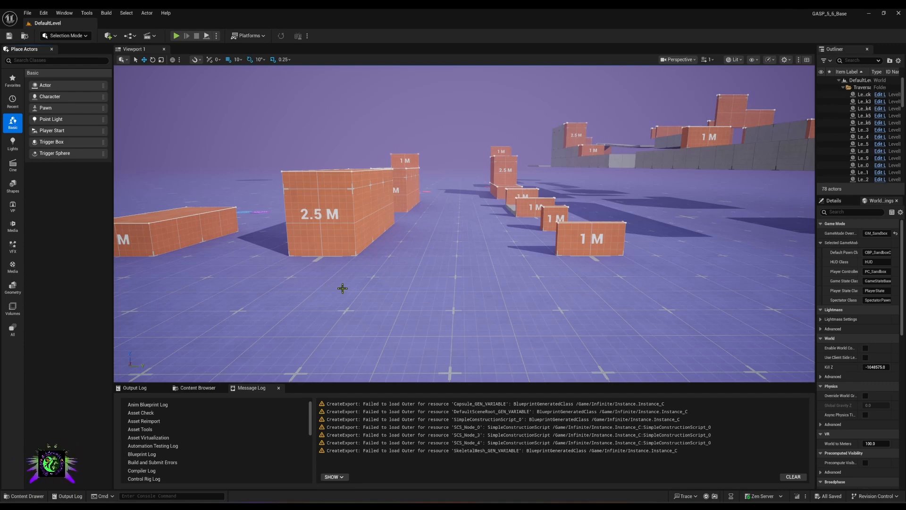
- Try to play the level in the editor and open the ABP_Idle blueprint reported with compile errors
right_click_drag(342, 287, 349, 281)
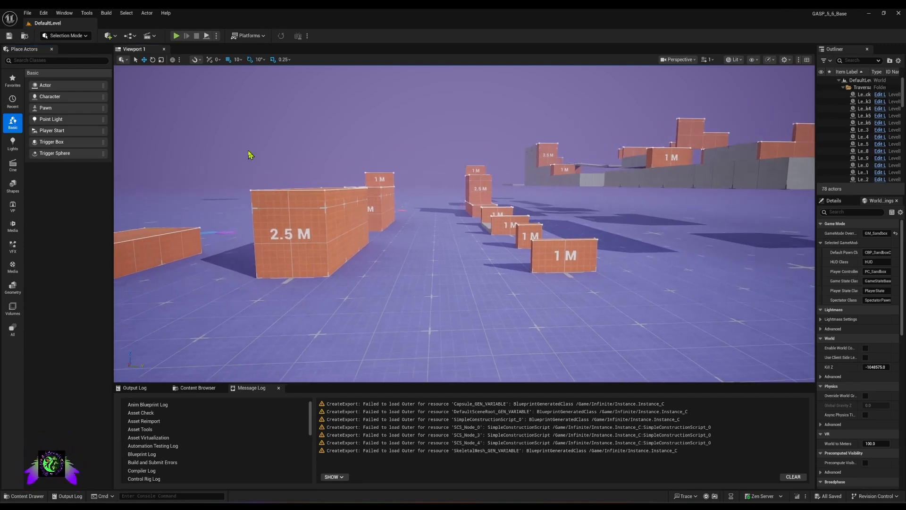
left_click(174, 36)
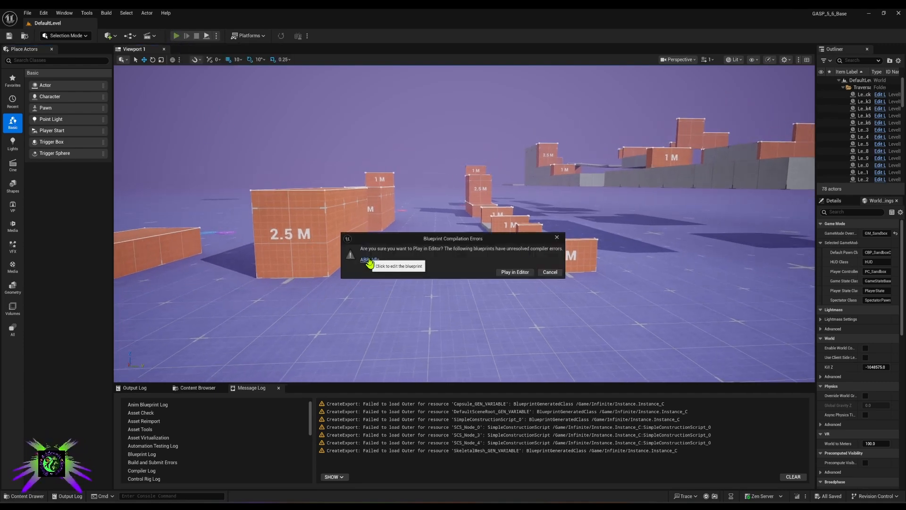
left_click(369, 259)
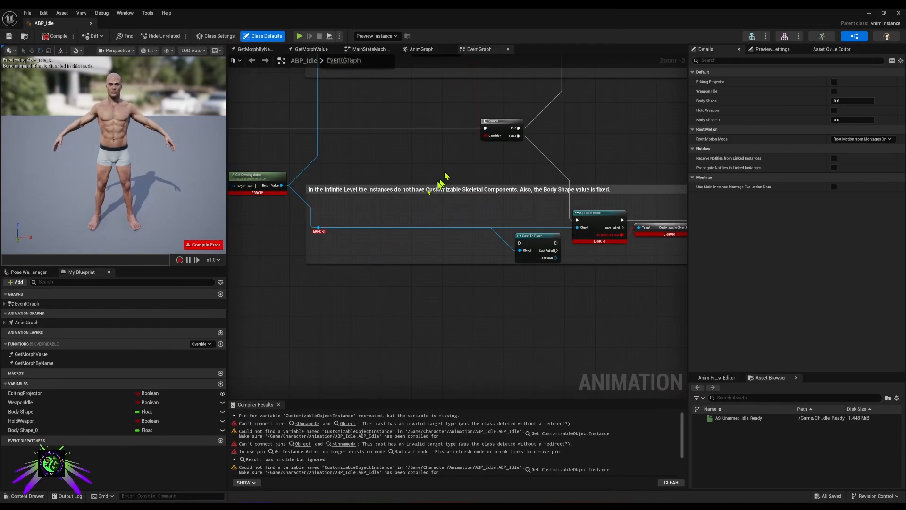
- Delete every node in the ABP_Idle event graph except the red starting event, including both comment groups, and compile and save the blueprint
scroll(523, 292, "down", 4)
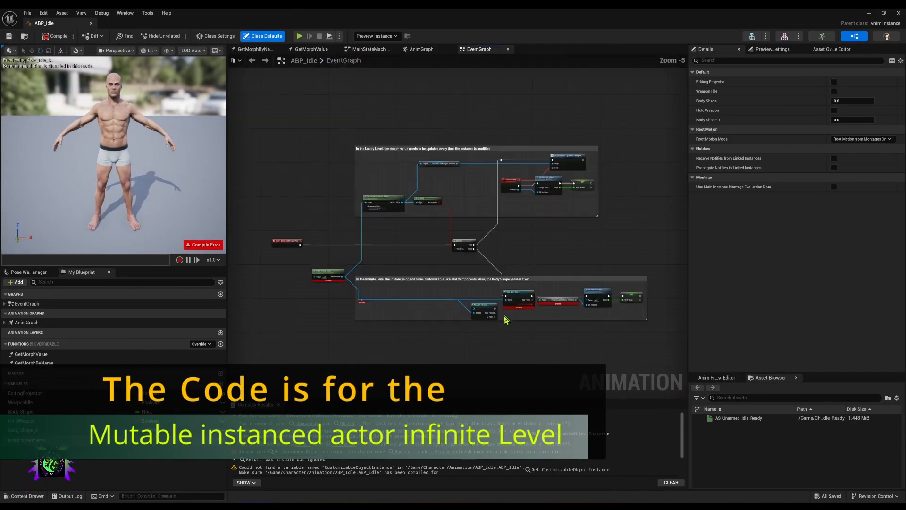
left_click_drag(330, 125, 654, 357)
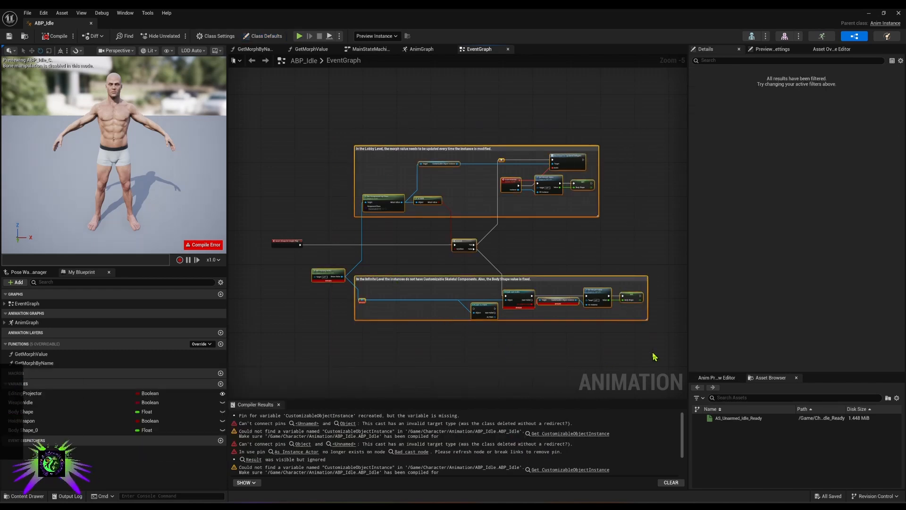
key("Delete")
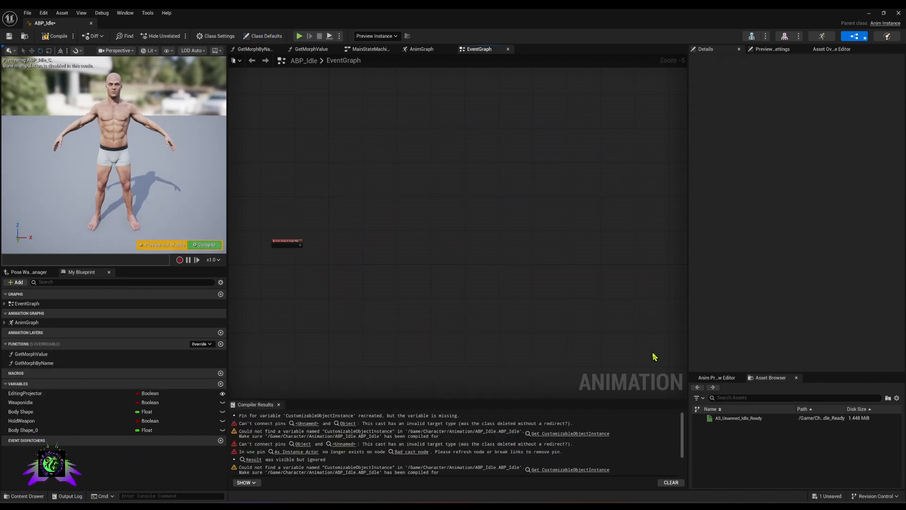
left_click(54, 36)
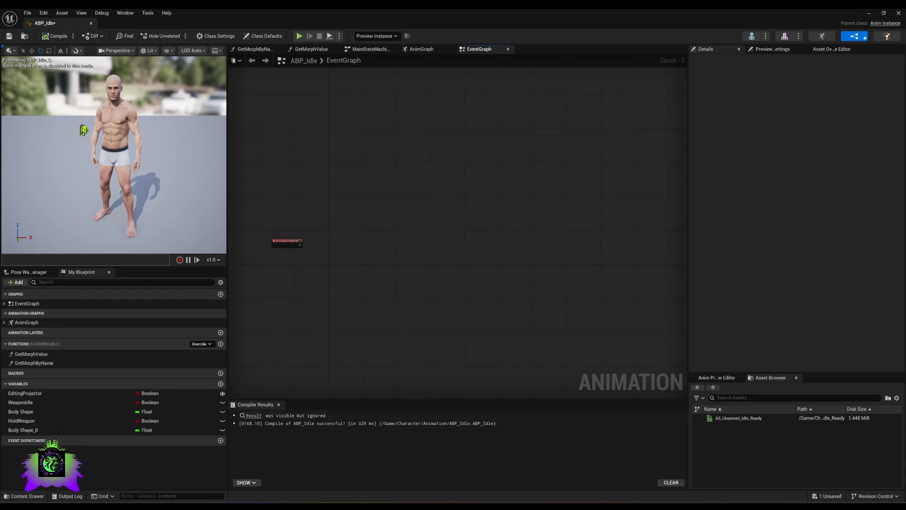
left_click(9, 36)
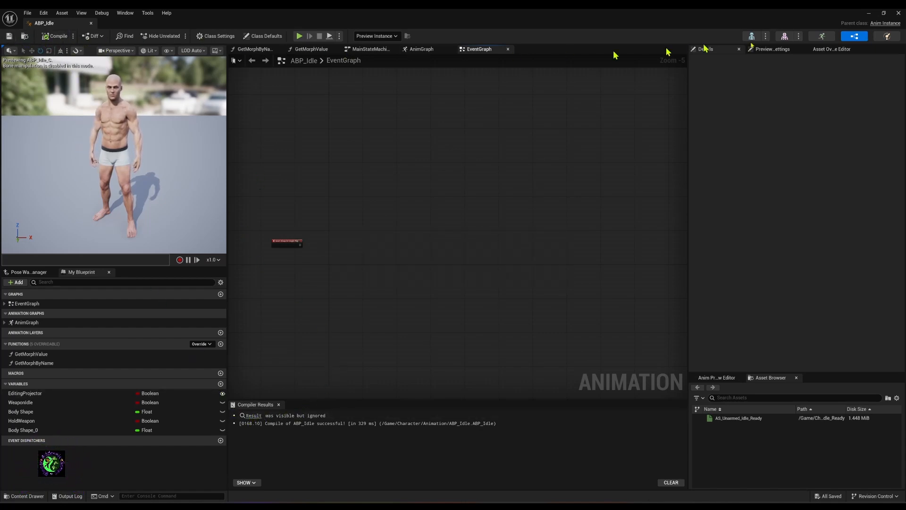
- Return to the DefaultLevel window, run a play test of the level and stop it
left_click(868, 14)
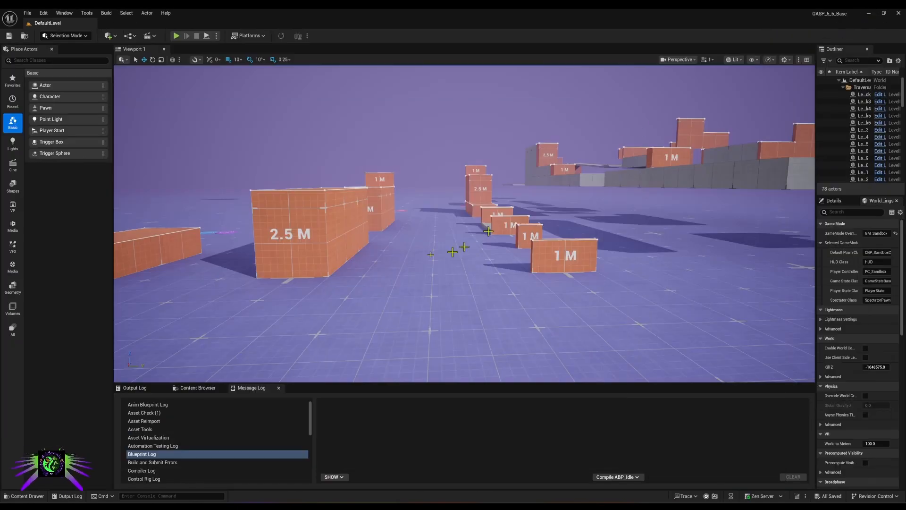
left_click(176, 36)
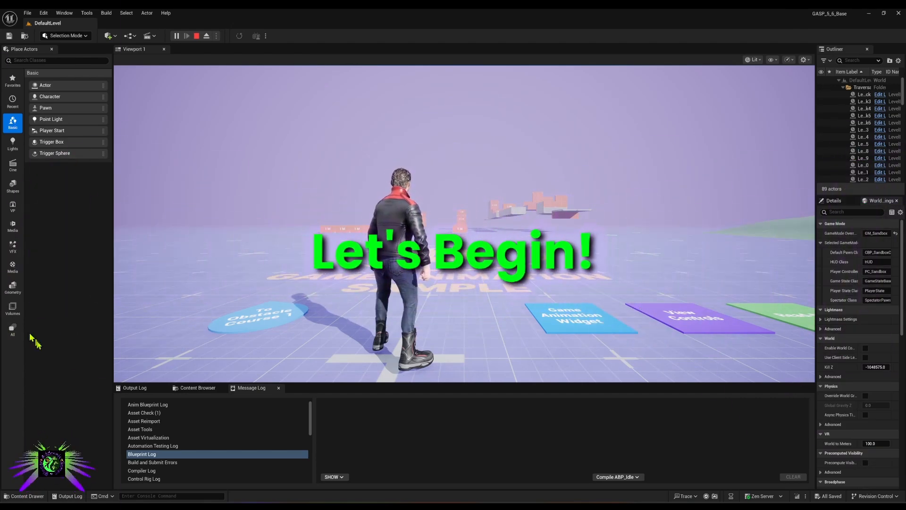
left_click(196, 36)
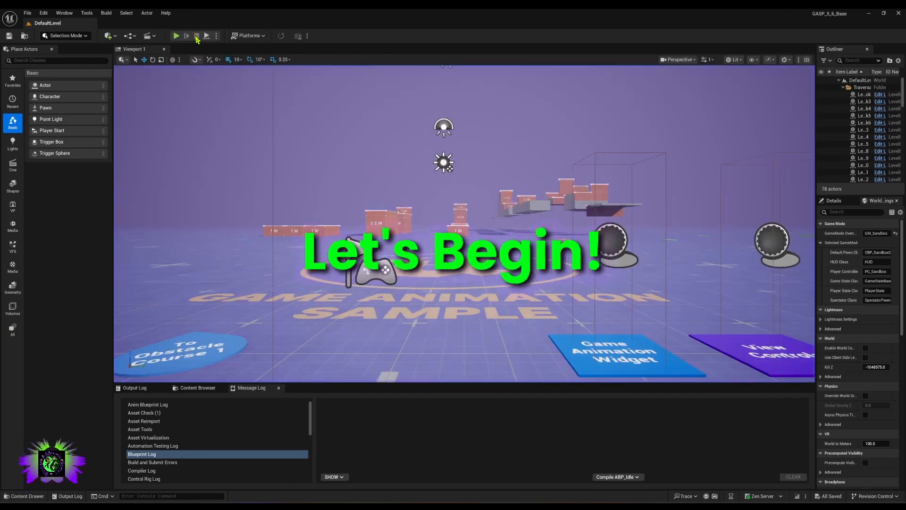
- Open the Tutorials folder in the project content and set its folder colour to near-white with saturation 0.04 and value 1.0
left_click(32, 496)
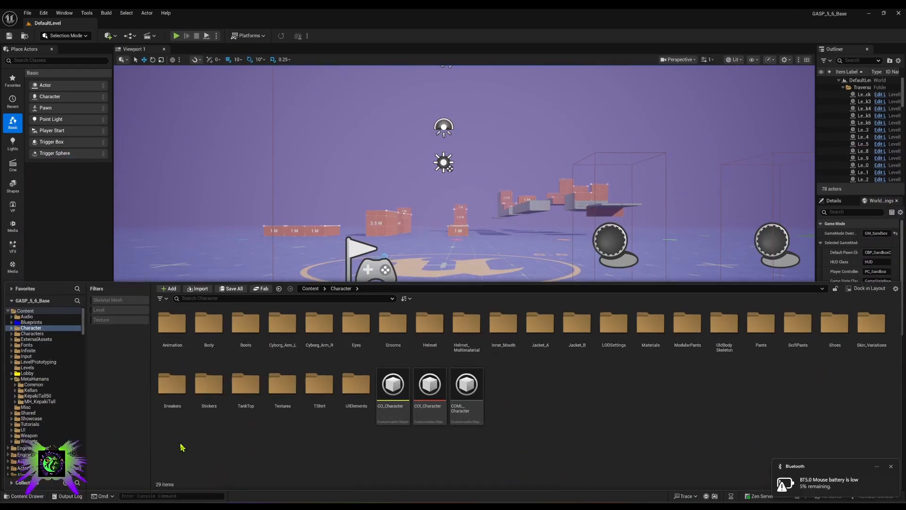
scroll(56, 428, "down", 1)
left_click(31, 401)
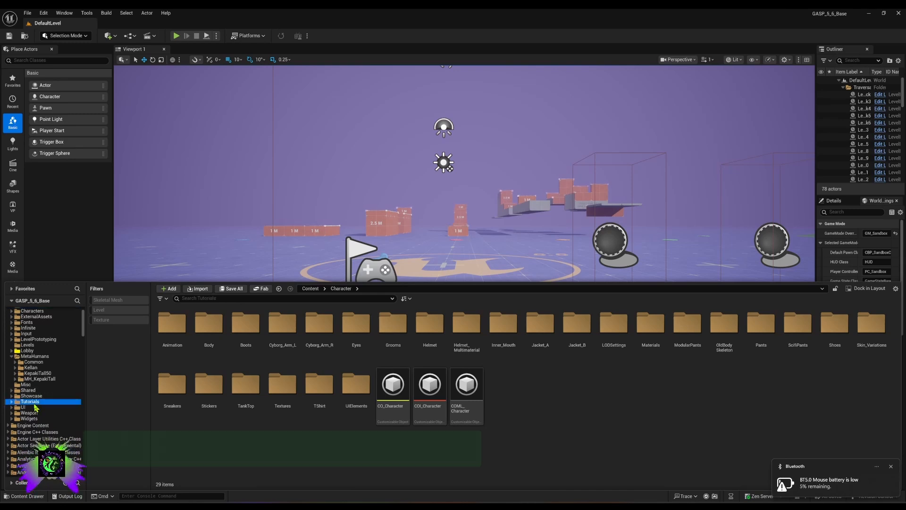
right_click(31, 402)
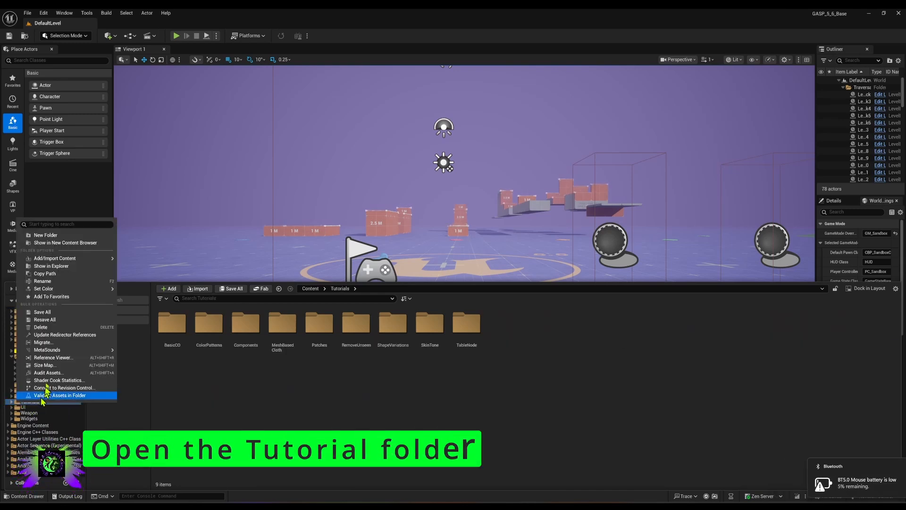
mouse_move(53, 293)
left_click(126, 293)
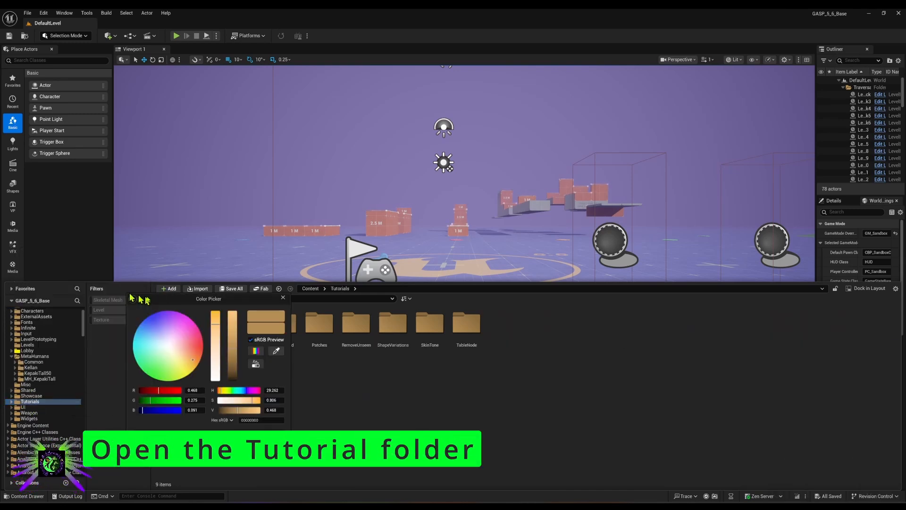
left_click_drag(173, 347, 167, 345)
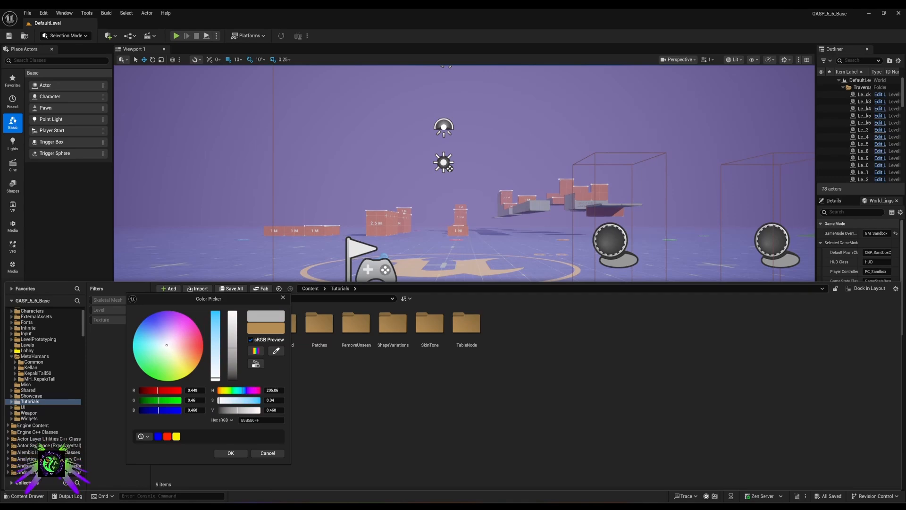
left_click_drag(226, 360, 231, 312)
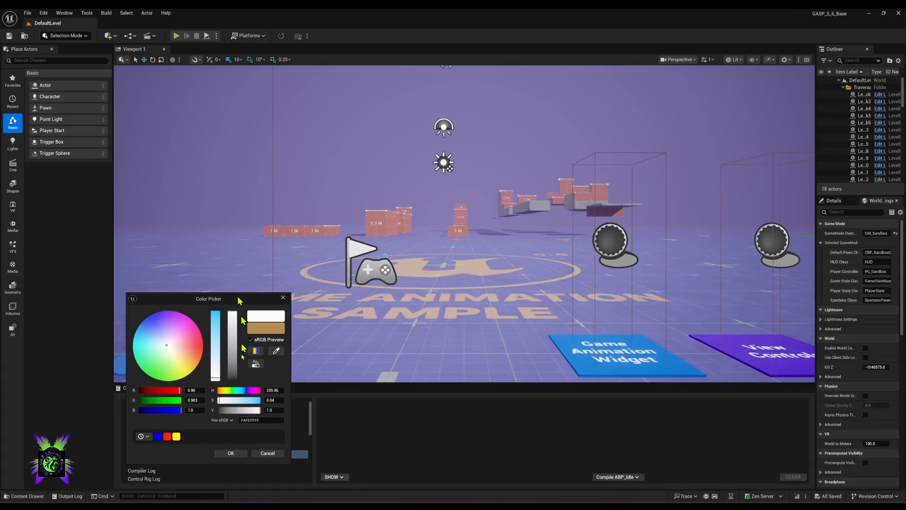
left_click(230, 453)
- Set the folder colour of the BasicCO subfolder in Tutorials to purple with saturation 1.0 and value 0.468
left_click(23, 495)
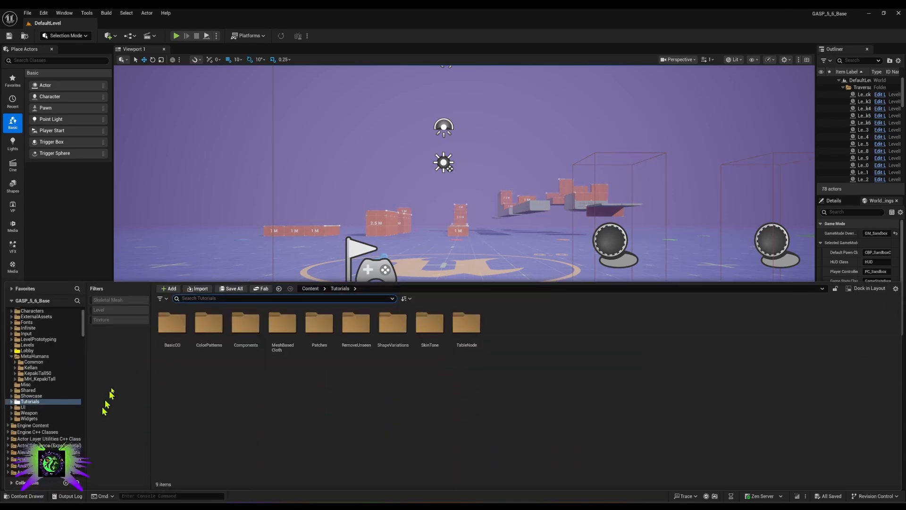
right_click(163, 329)
mouse_move(203, 216)
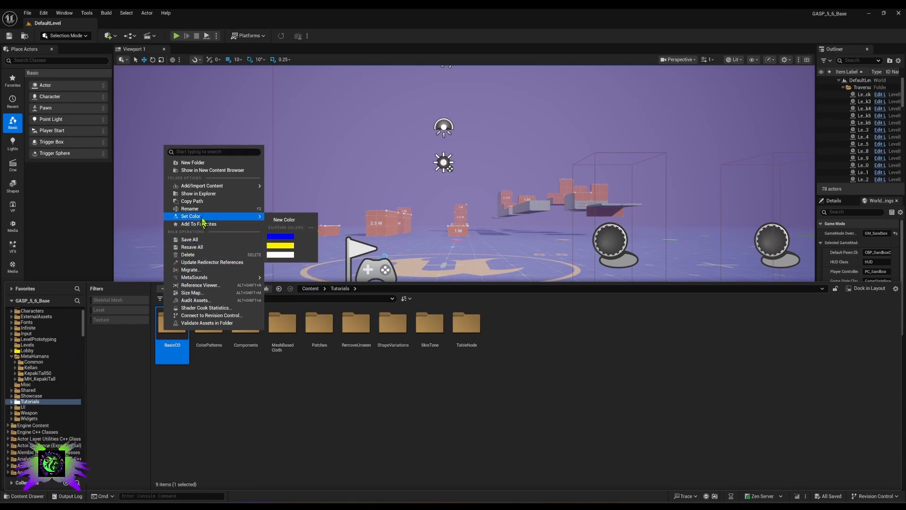
left_click(401, 380)
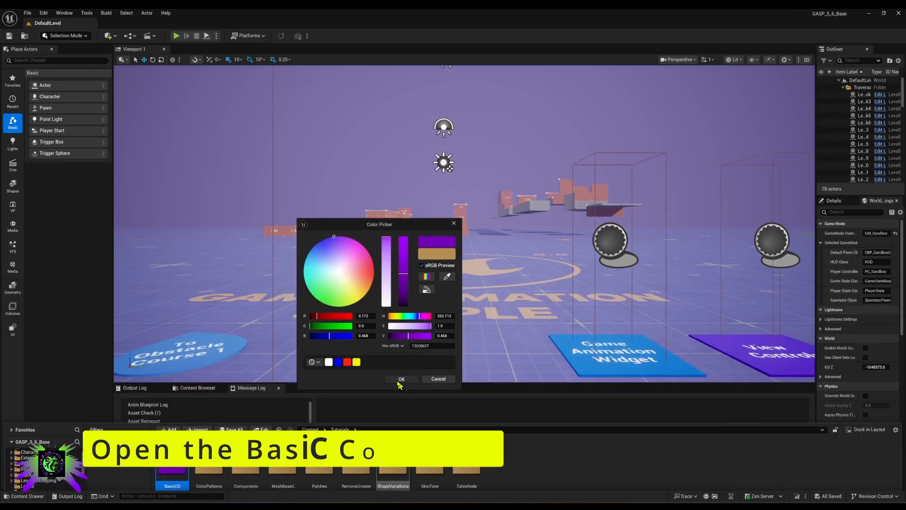
- In the BasicCO folder, create a folder named Kepaki with the existing purple folder colour and open it
left_click(26, 496)
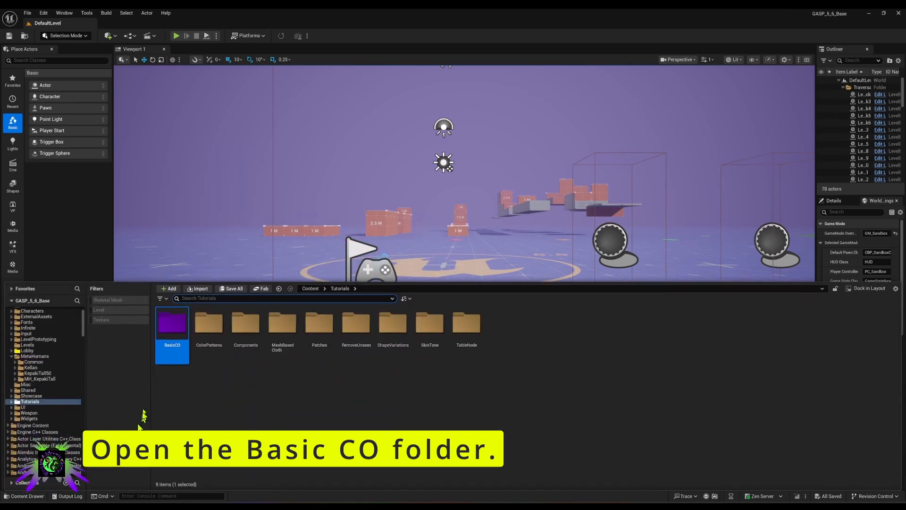
double_click(173, 326)
right_click(329, 346)
mouse_move(351, 241)
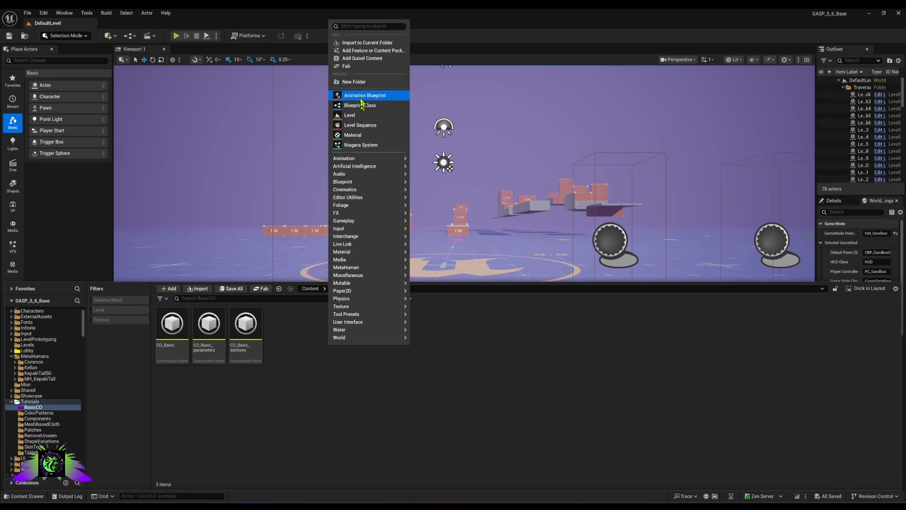
left_click(354, 82)
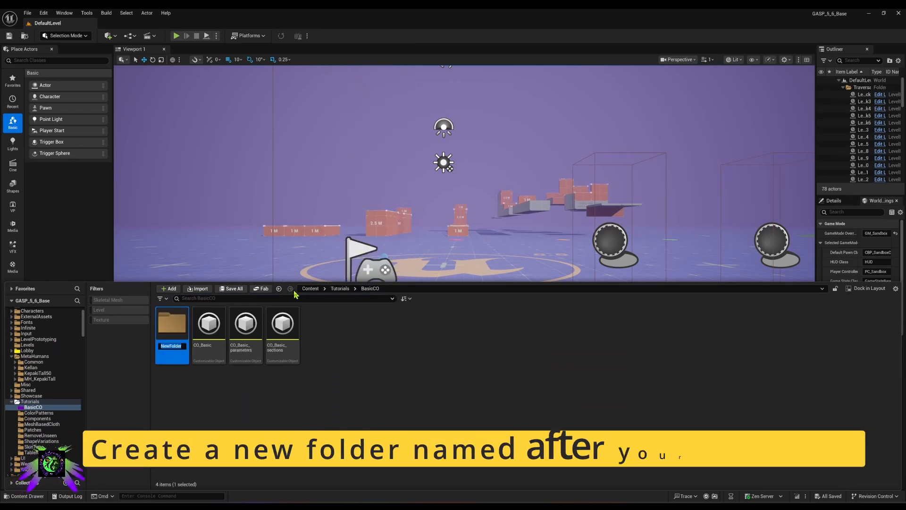
type("Ke")
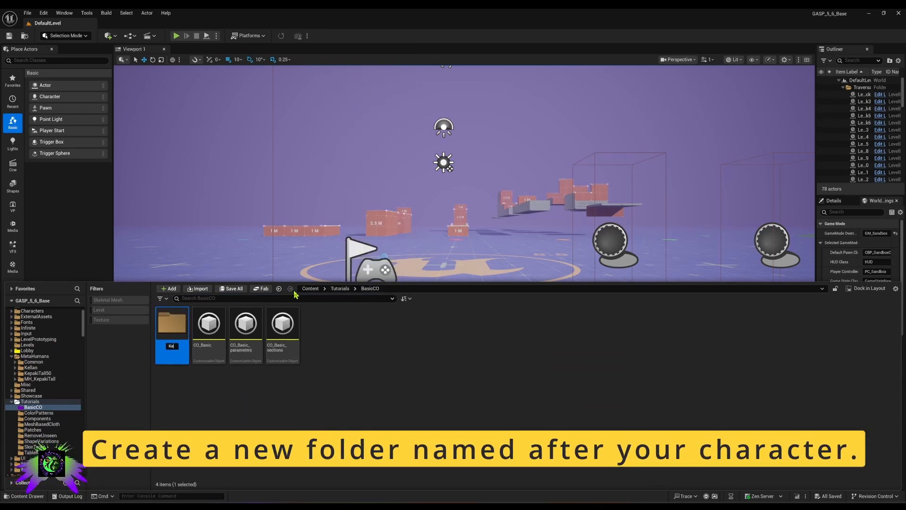
type("paki")
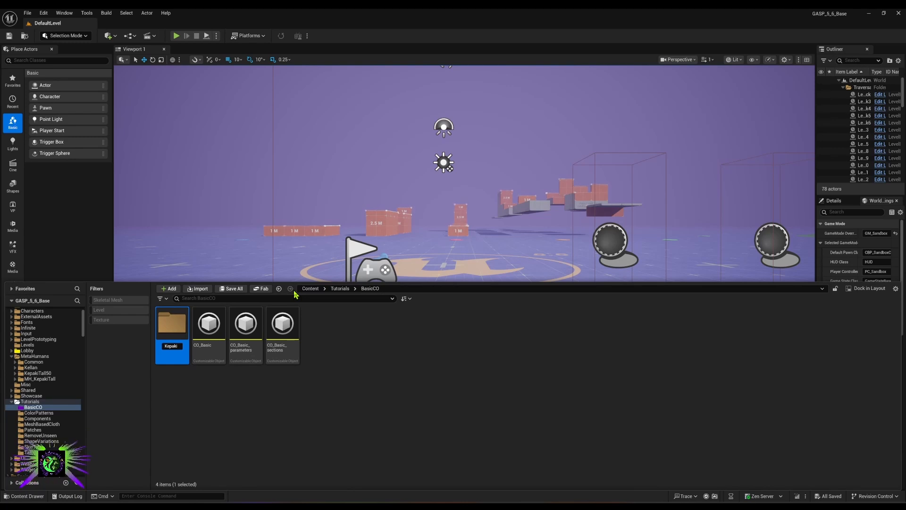
right_click(180, 329)
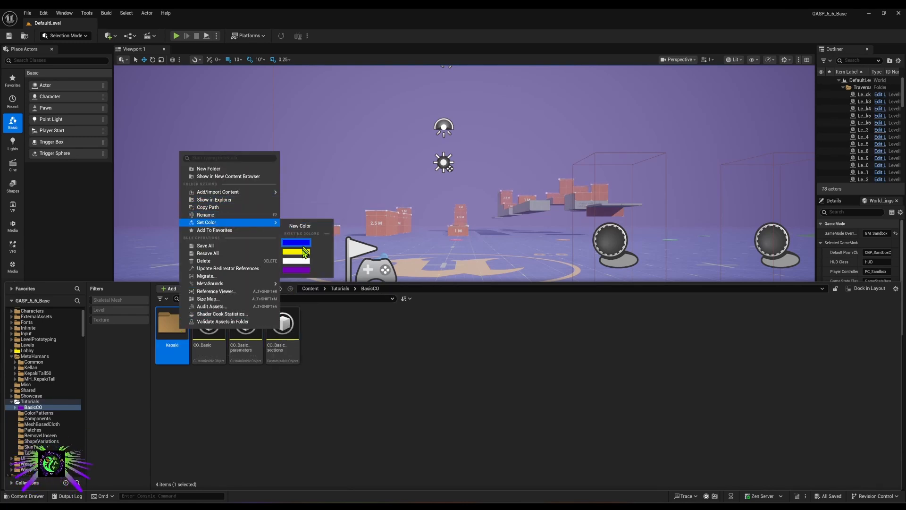
double_click(182, 336)
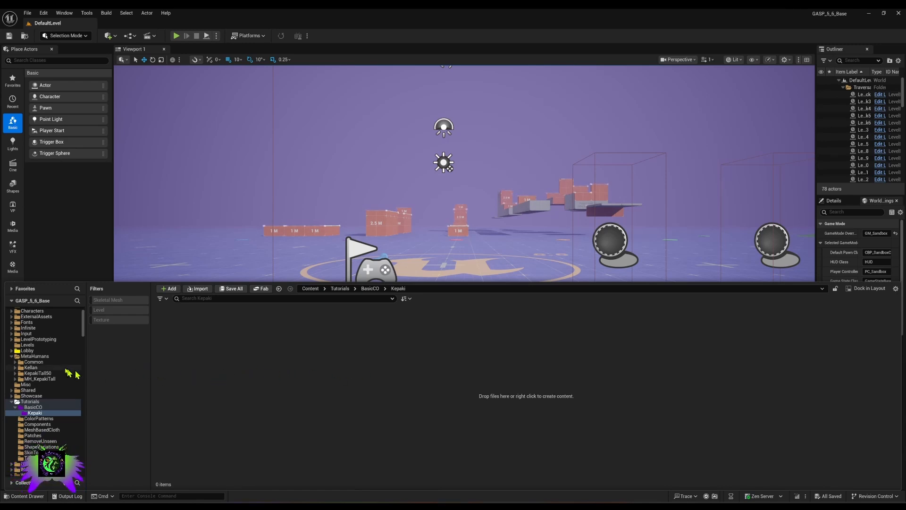
- Copy the CO_Character customizable object from the Content Character folder into the Kepaki folder
scroll(47, 373, "up", 2)
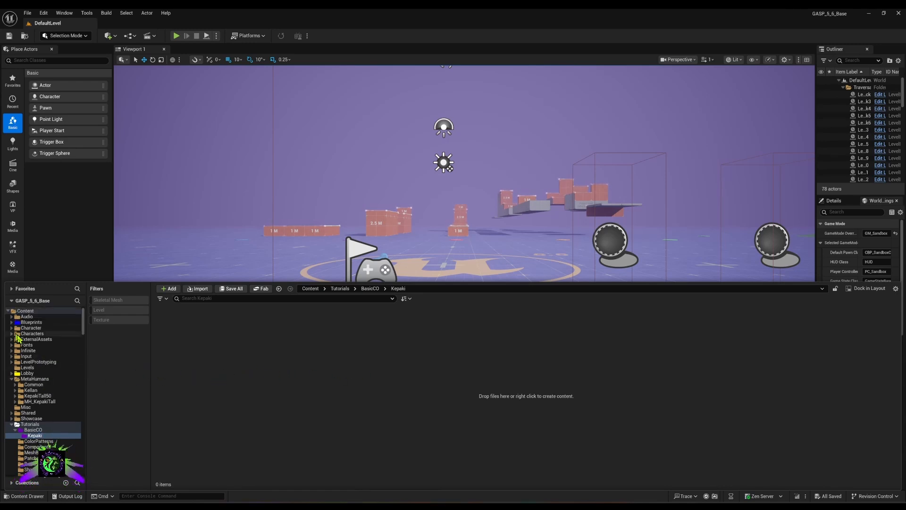
left_click(31, 327)
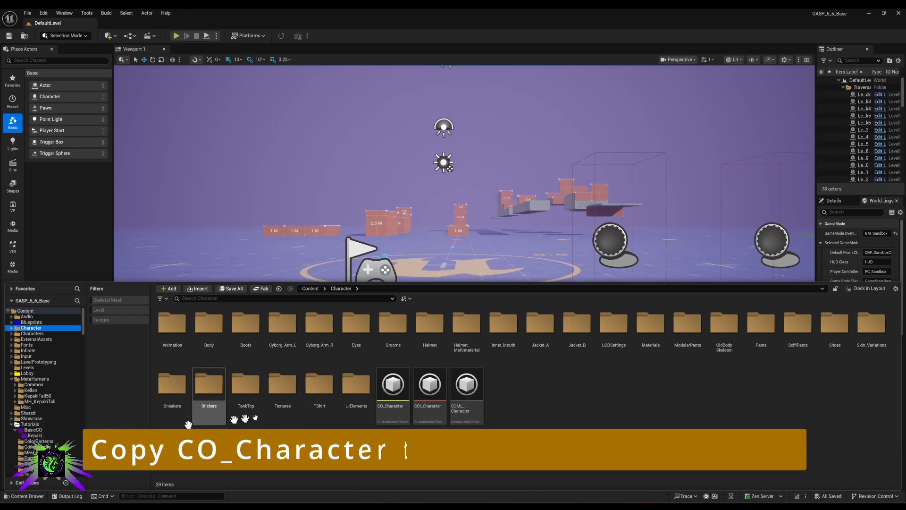
left_click(392, 393)
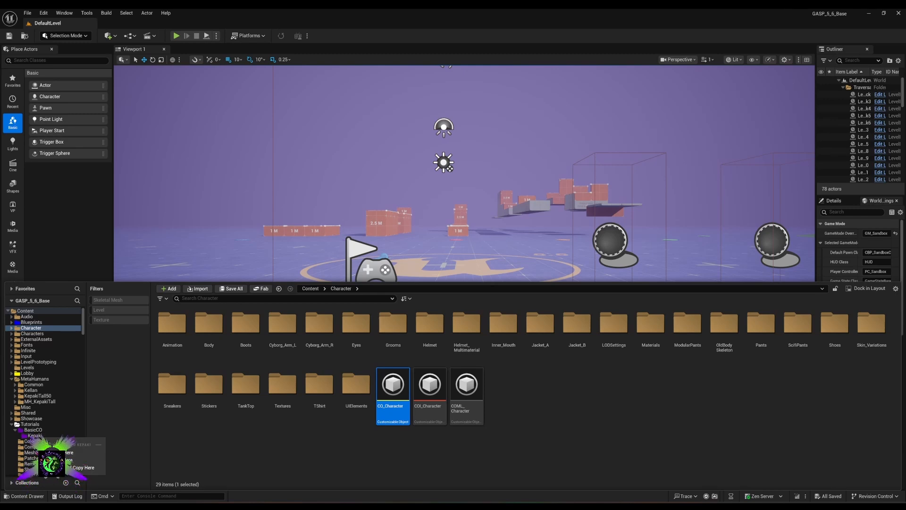
left_click(71, 460)
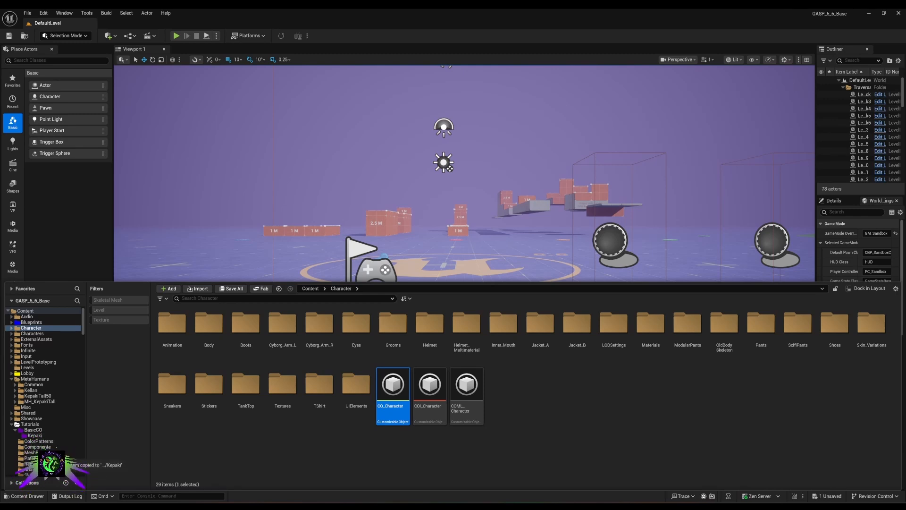
- Rename the copied customizable object in the Kepaki folder to CO_Kepaki_Character
left_click(34, 435)
left_click(173, 346)
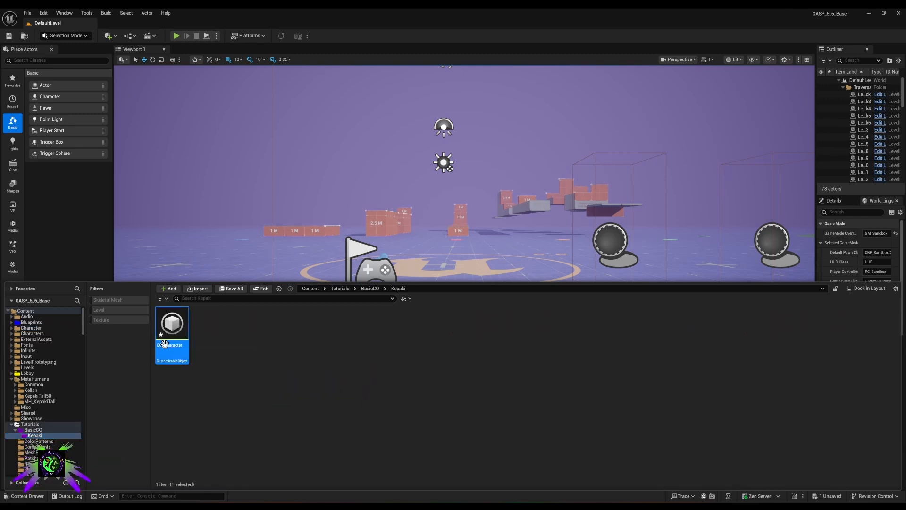
key("F2")
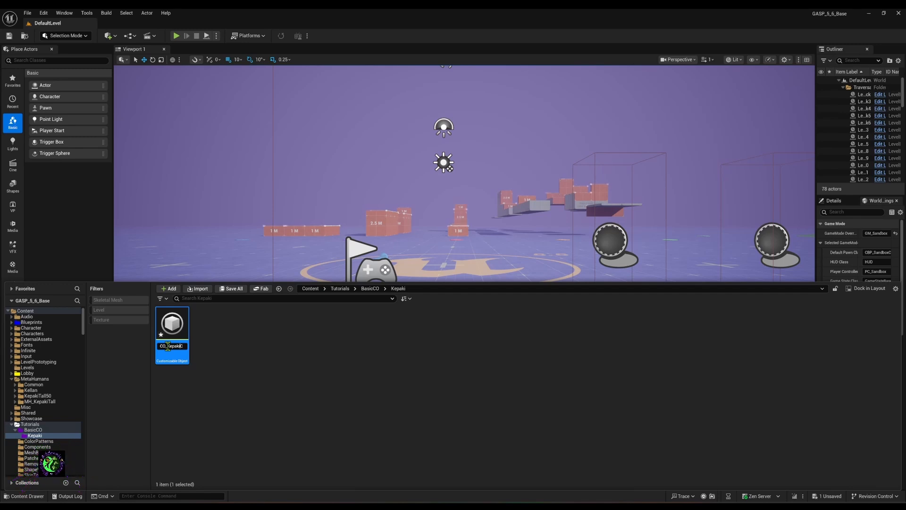
type("Character")
key("Return")
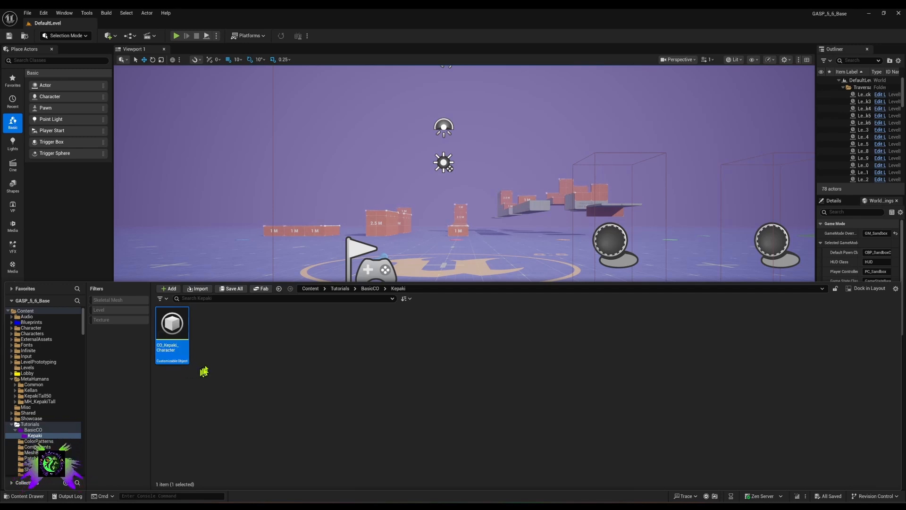
- Open CO_Kepaki_Character, delete every node in its graph except the Character base object, and compile the object
double_click(177, 326)
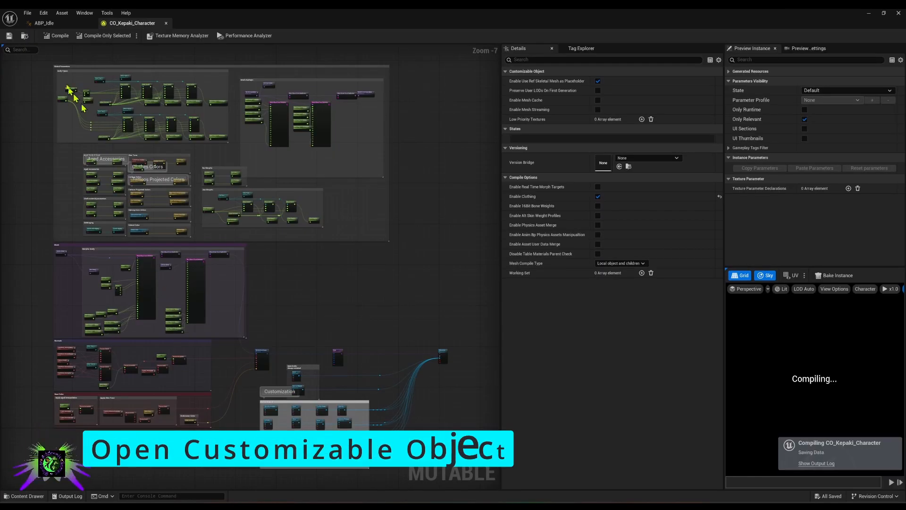
left_click_drag(48, 59, 400, 478)
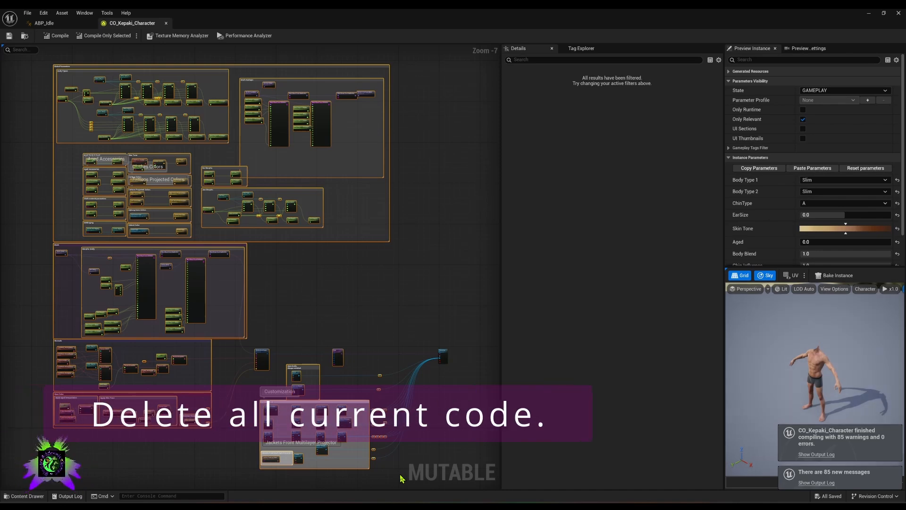
key("Delete")
left_click_drag(442, 357, 331, 258)
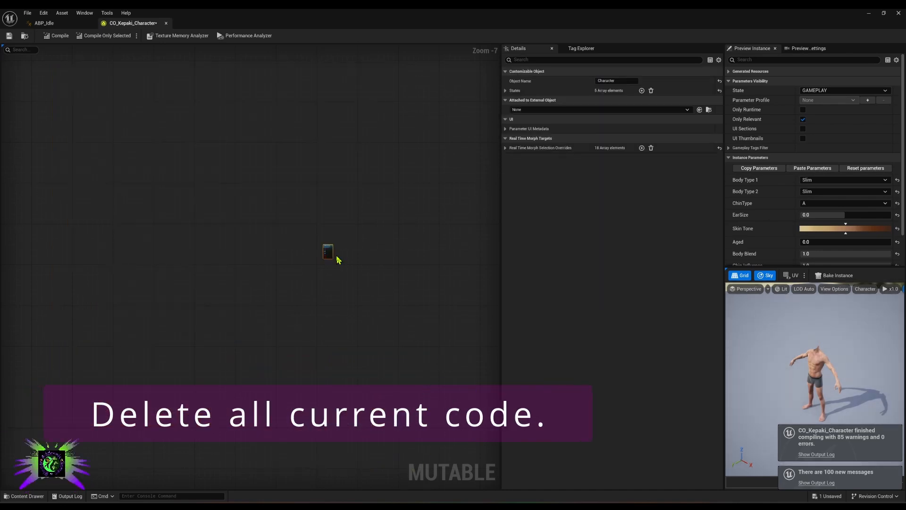
scroll(326, 257, "up", 7)
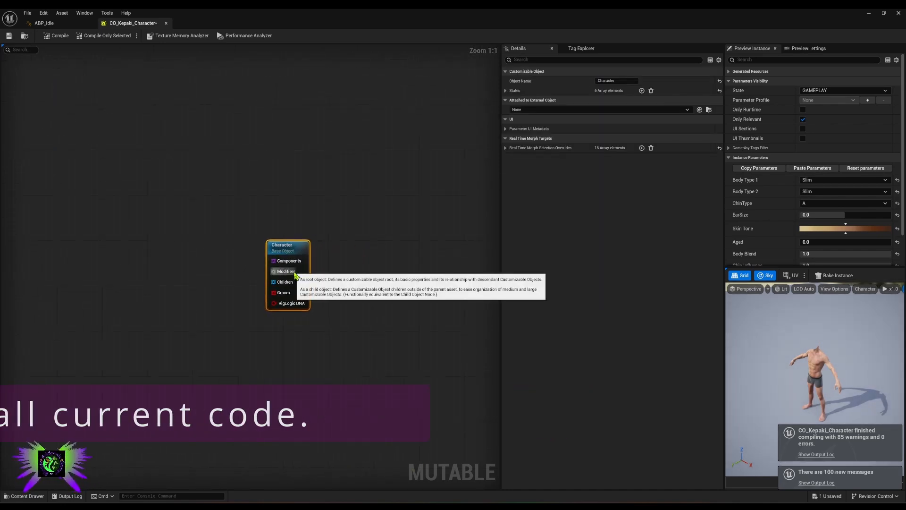
left_click(56, 36)
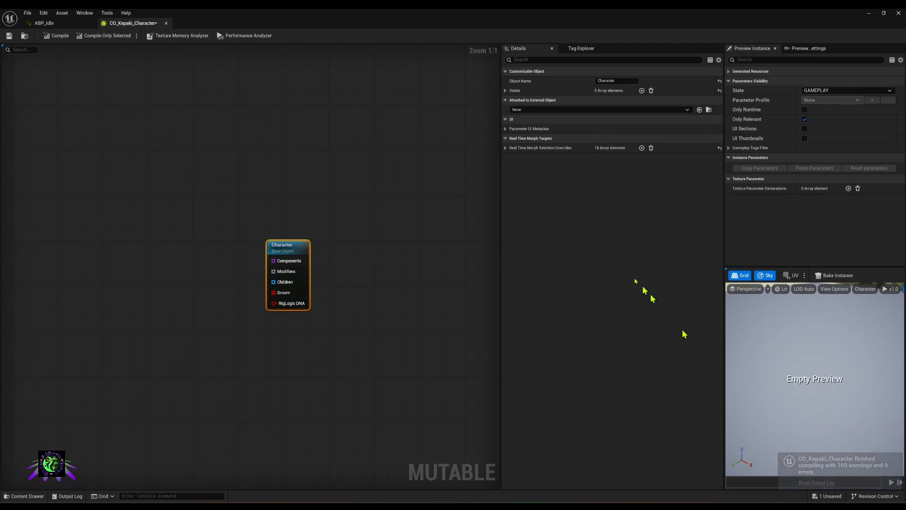
- Clear all Runtime Parameters of the Character node's CLOTH state and add one empty element
left_click(505, 91)
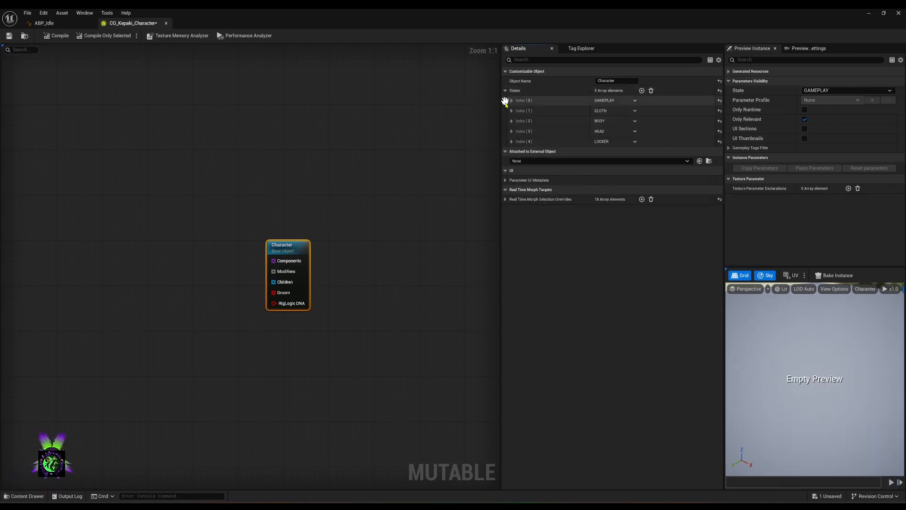
left_click(512, 111)
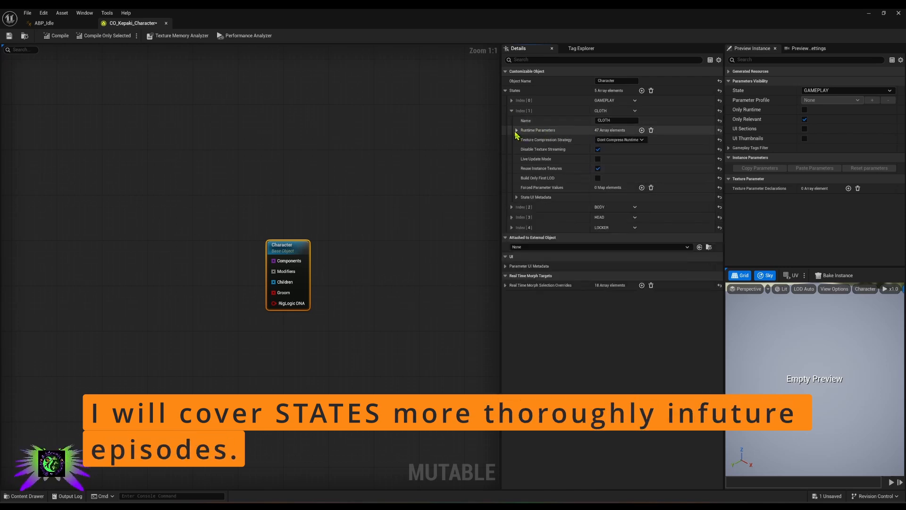
left_click(516, 131)
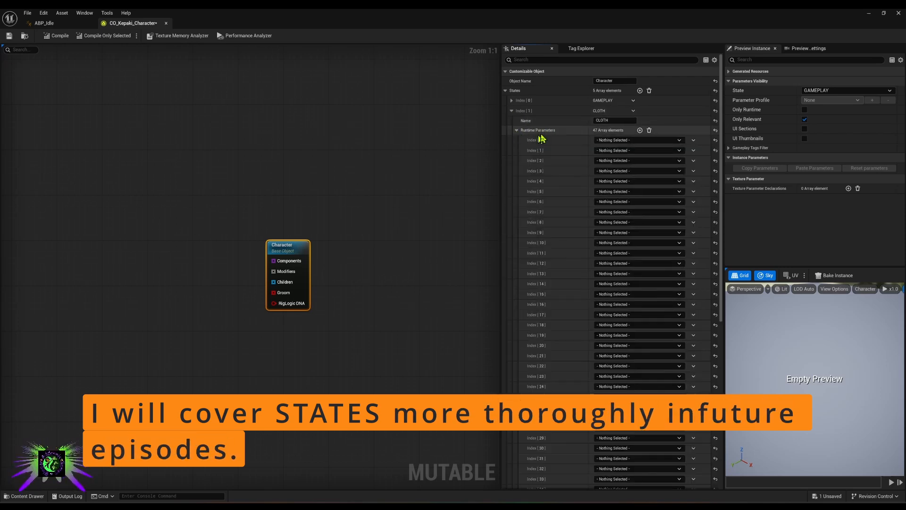
left_click(648, 130)
left_click(642, 130)
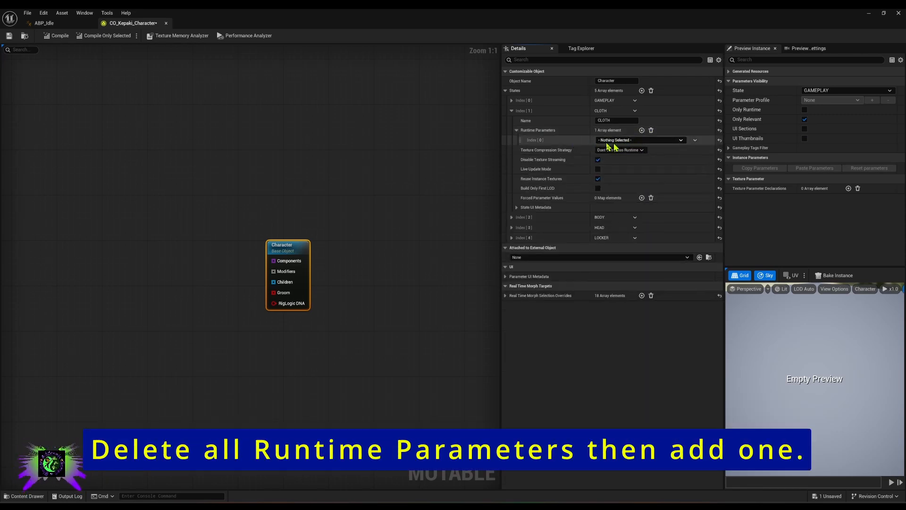
- Clear all Runtime Parameters of the BODY state and add one empty element
left_click(511, 111)
left_click(512, 121)
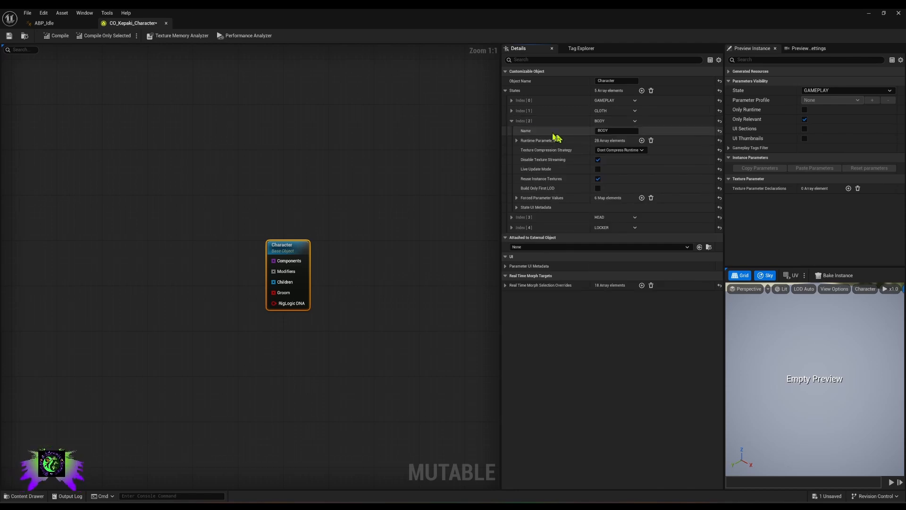
left_click(516, 140)
left_click(650, 141)
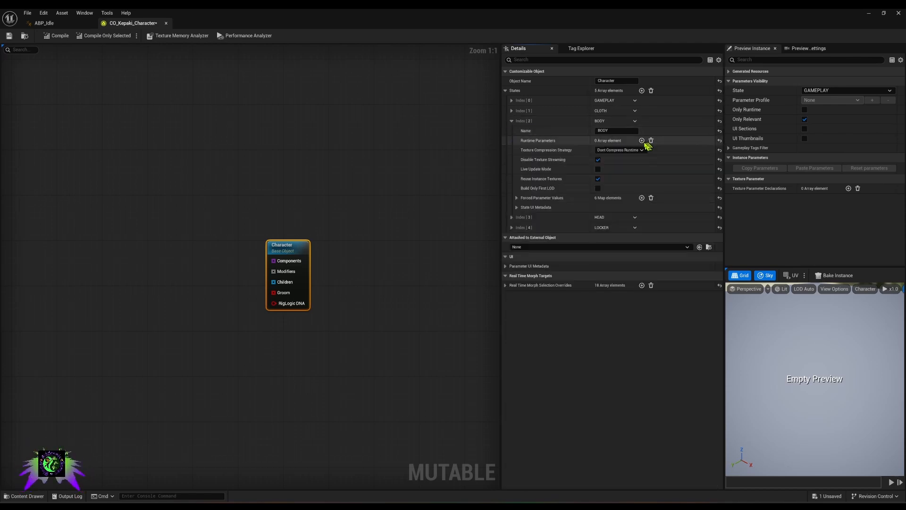
left_click(641, 140)
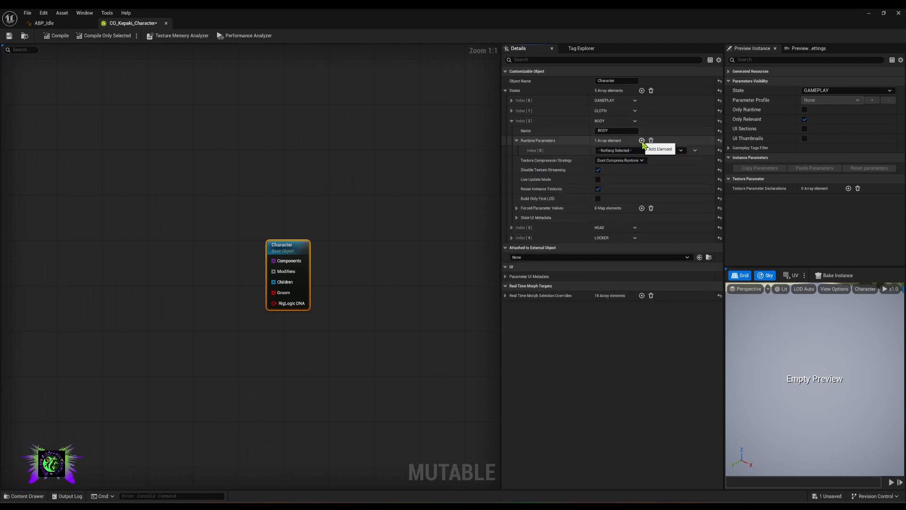
- Clear all Runtime Parameters of the HEAD state, add one empty element, and compile and save the customizable object
left_click(512, 121)
left_click(512, 132)
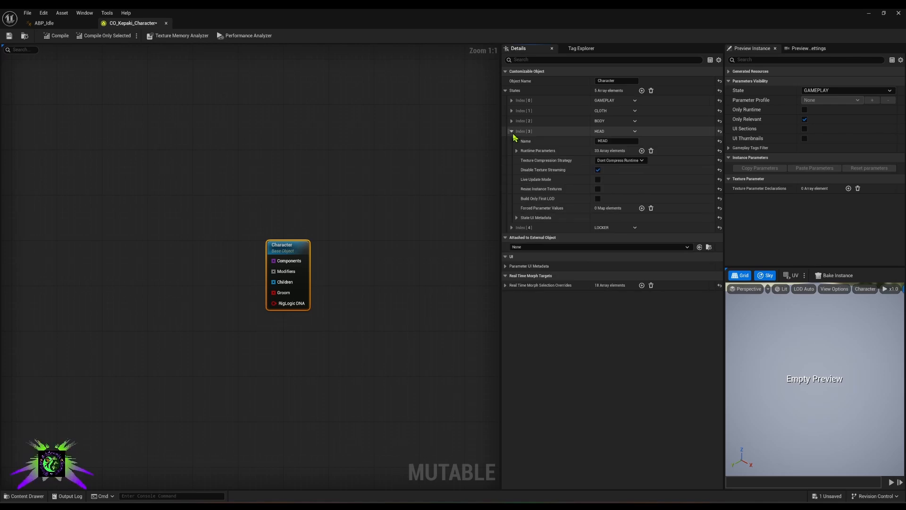
left_click(517, 150)
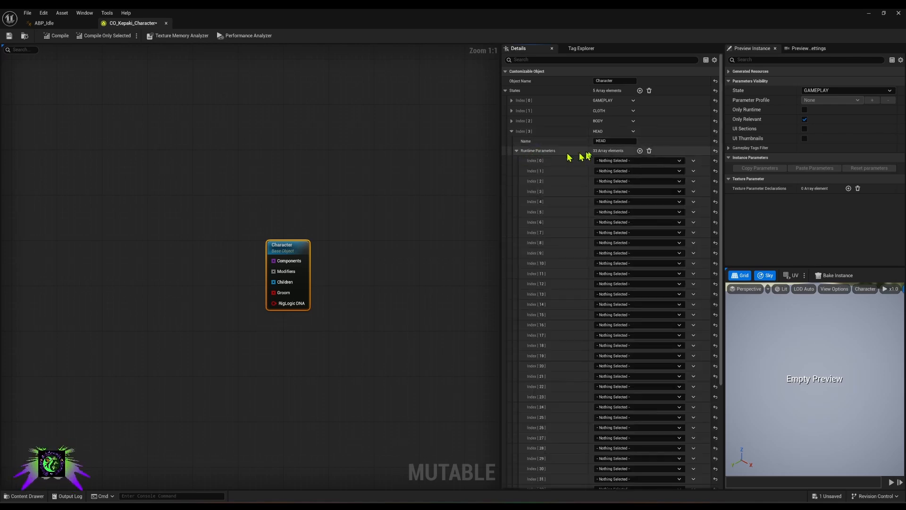
left_click(649, 151)
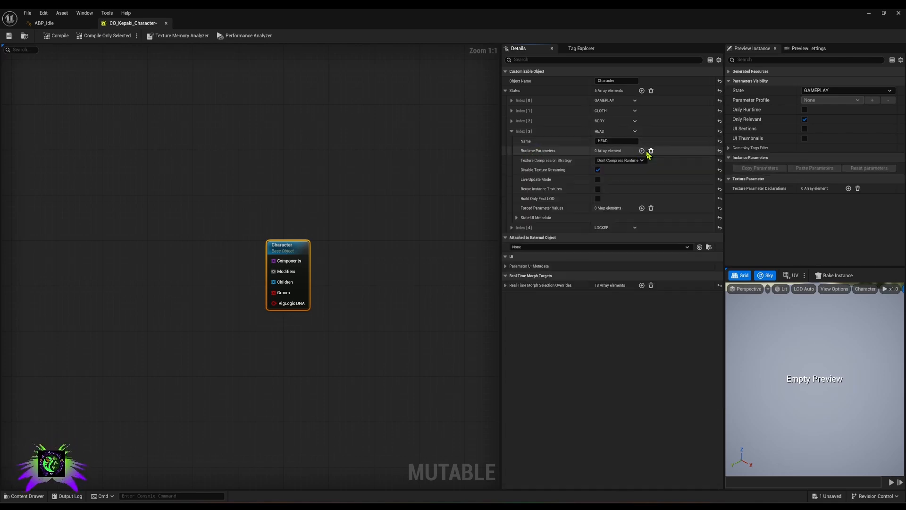
left_click(641, 151)
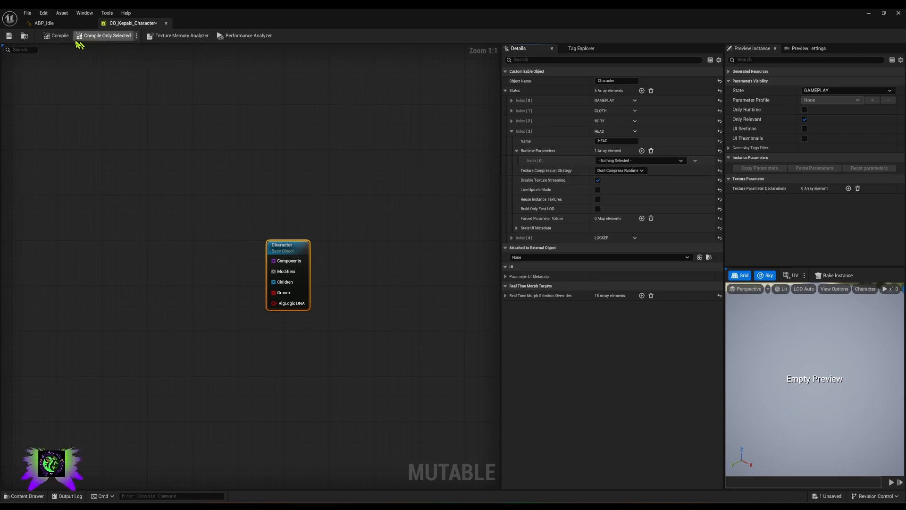
left_click(59, 41)
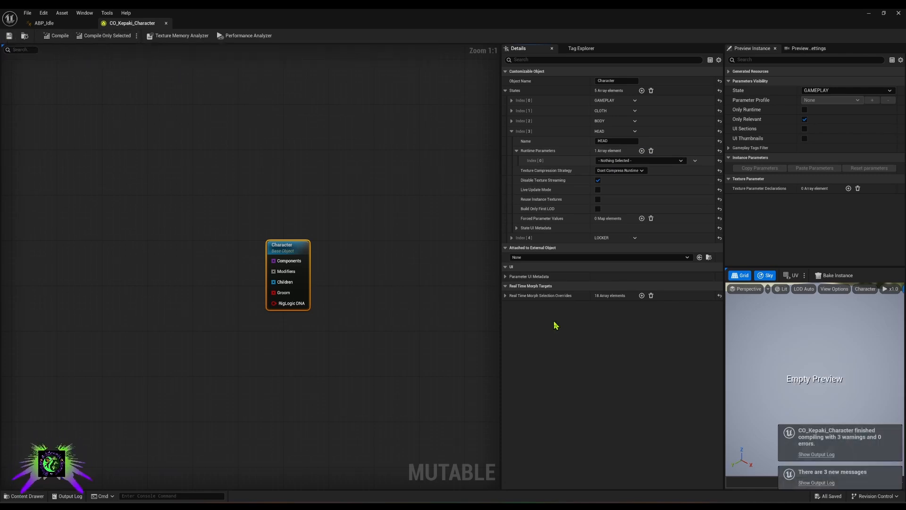
- Remove all Real Time Morph Selection Overrides from the Character base object
left_click(506, 296)
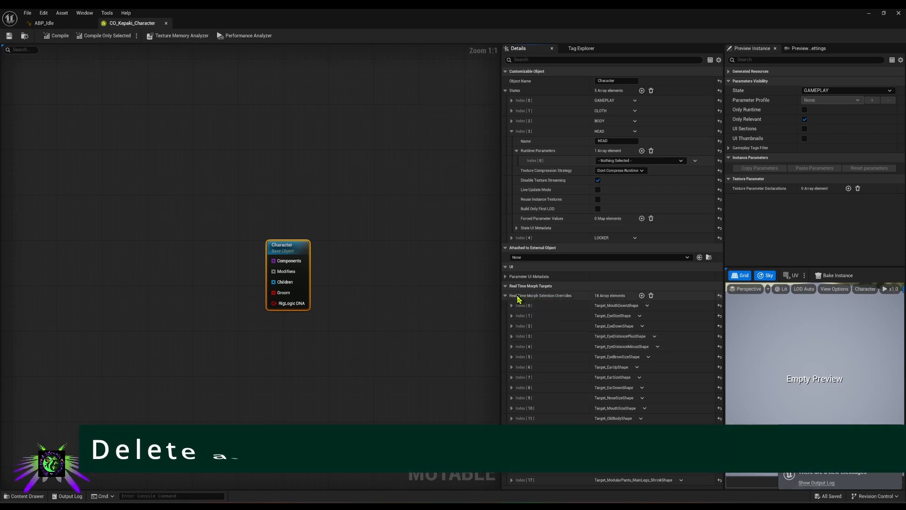
left_click(651, 296)
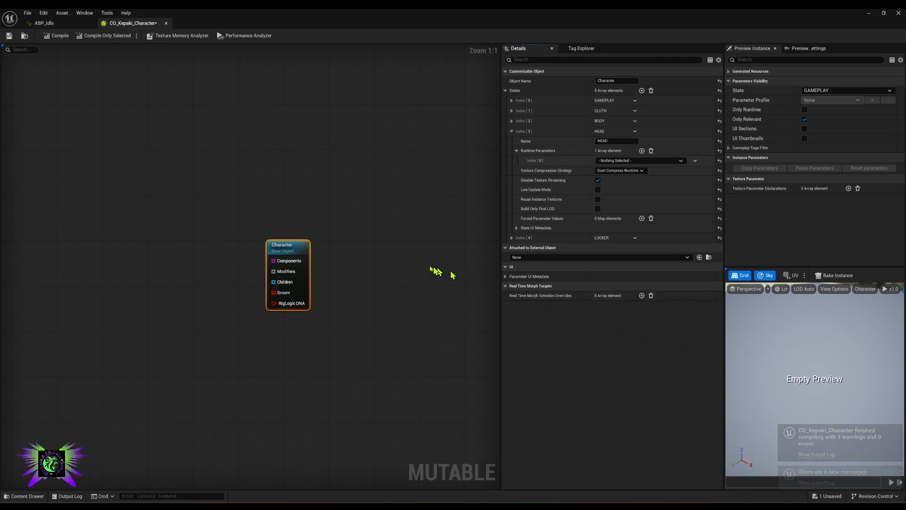
scroll(359, 268, "down", 2)
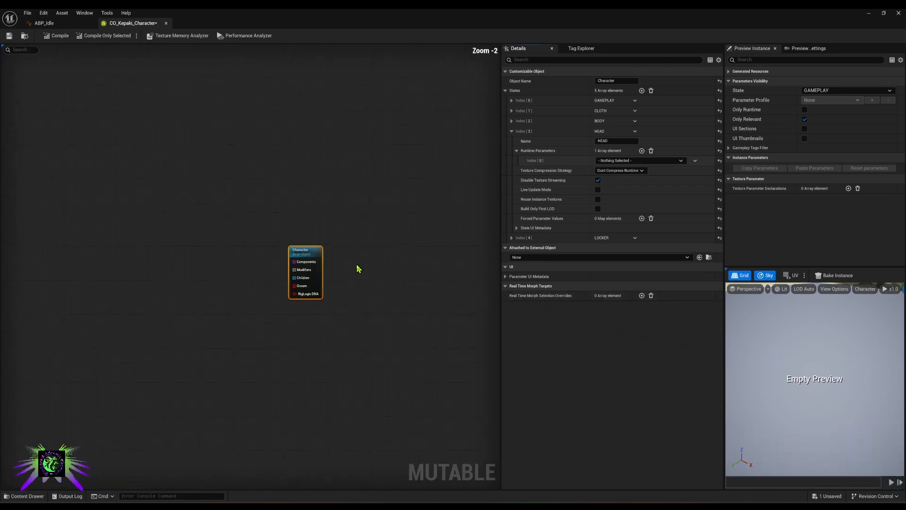
right_click_drag(359, 268, 414, 228)
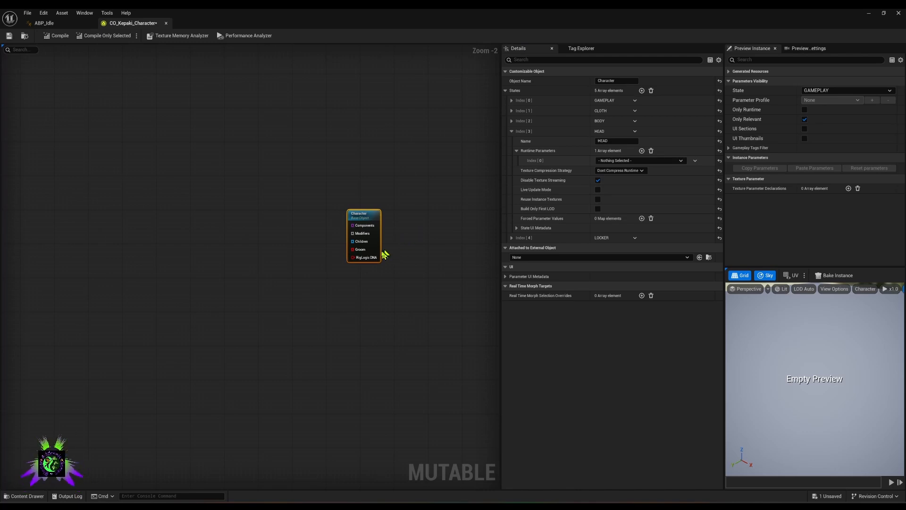
- Open the KepakiTall50 MetaHuman Character from the MetaHumans folder and check its texture source download resolutions
right_click_drag(346, 275, 341, 286)
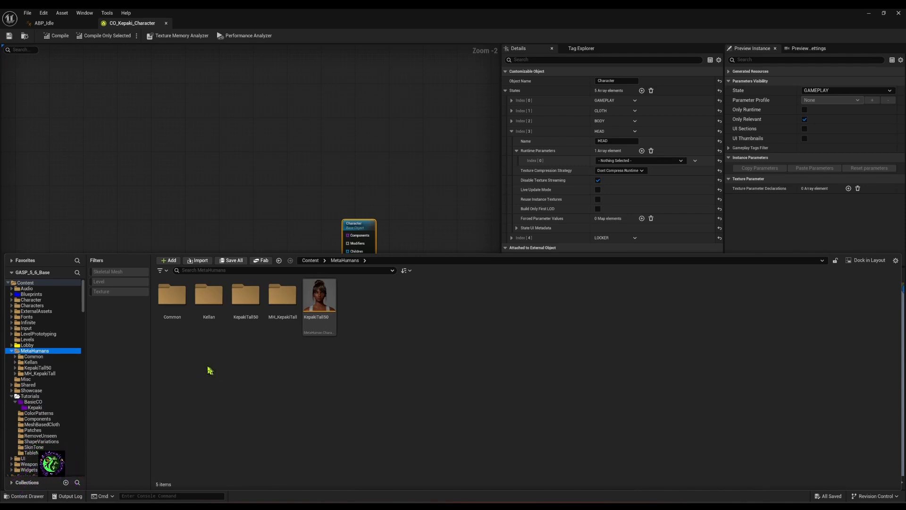
mouse_move(320, 300)
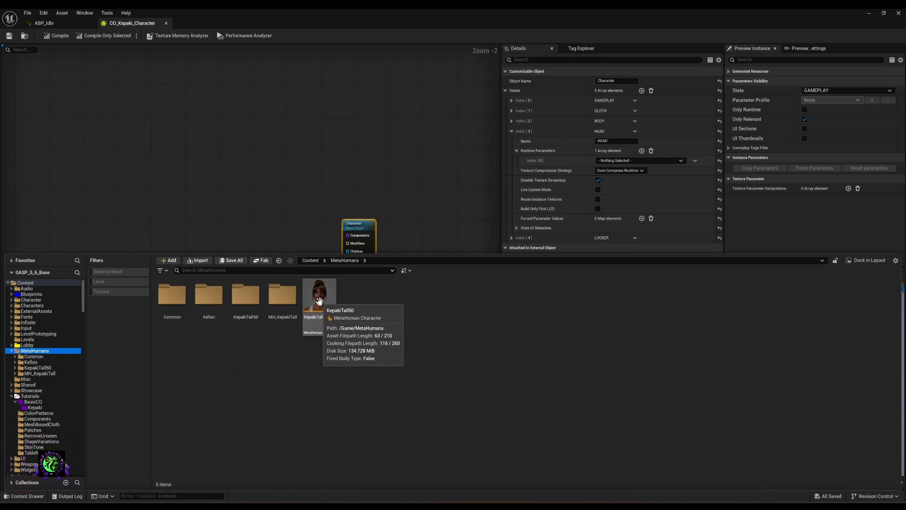
double_click(319, 300)
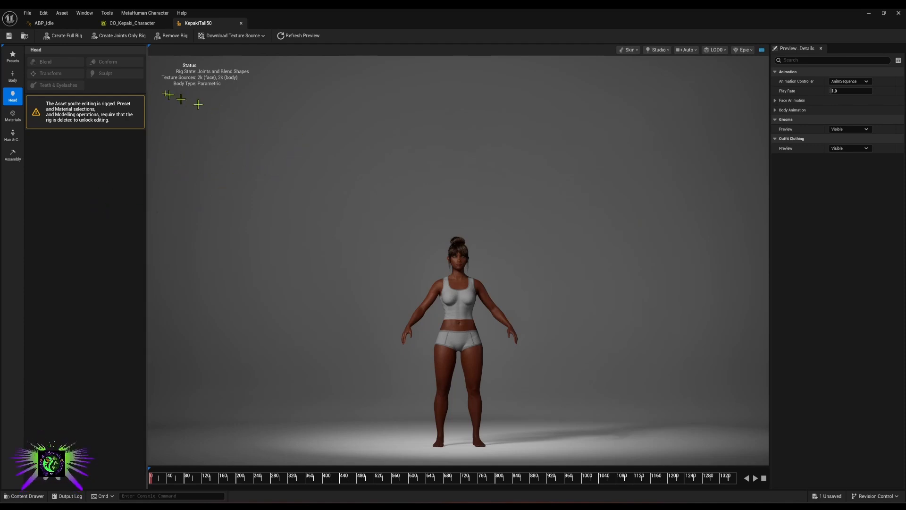
left_click(240, 38)
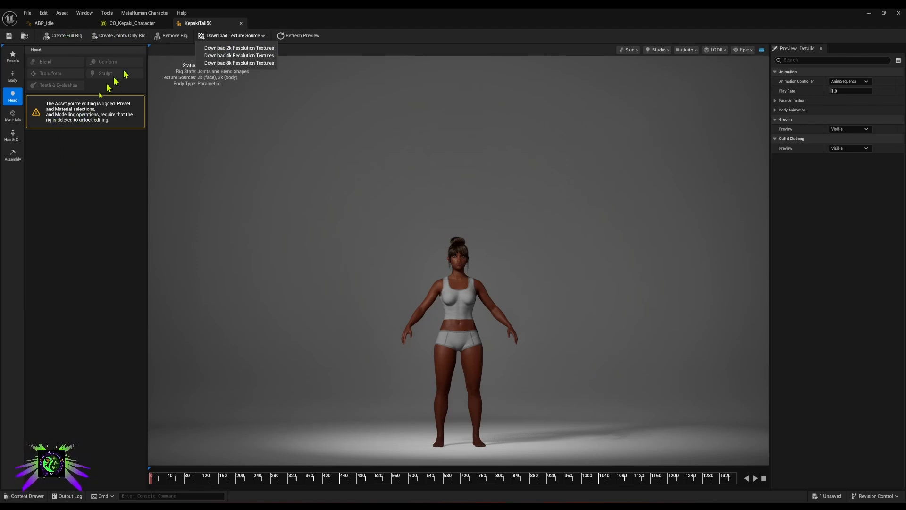
- Set the MetaHuman's assembly type to UE Optimized with High quality
left_click(14, 155)
left_click(14, 155)
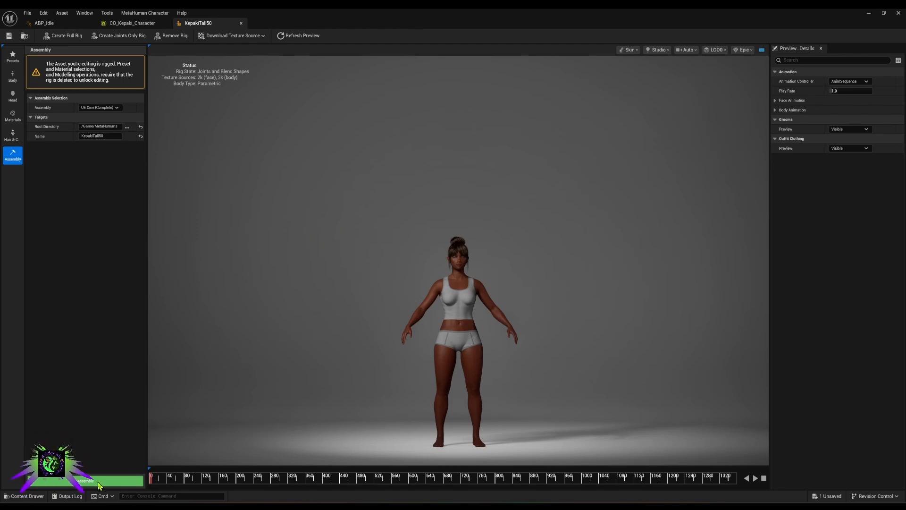
left_click(106, 108)
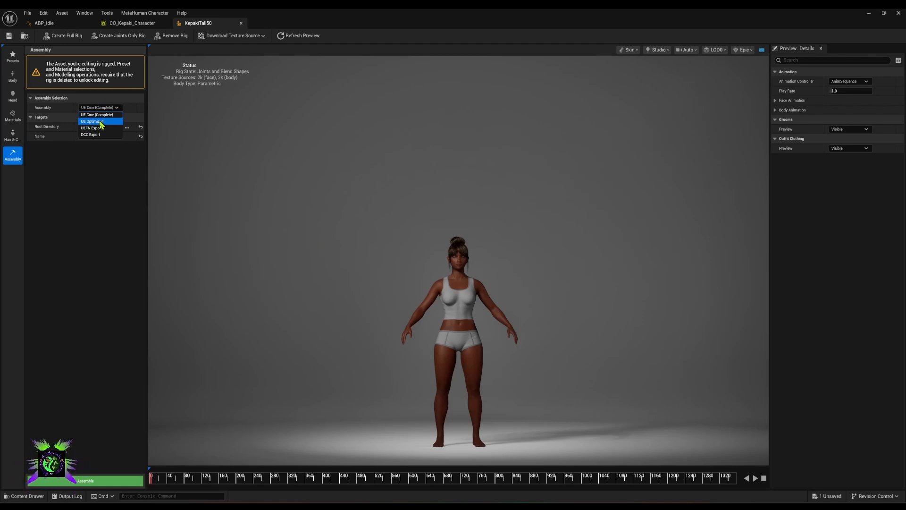
left_click(100, 122)
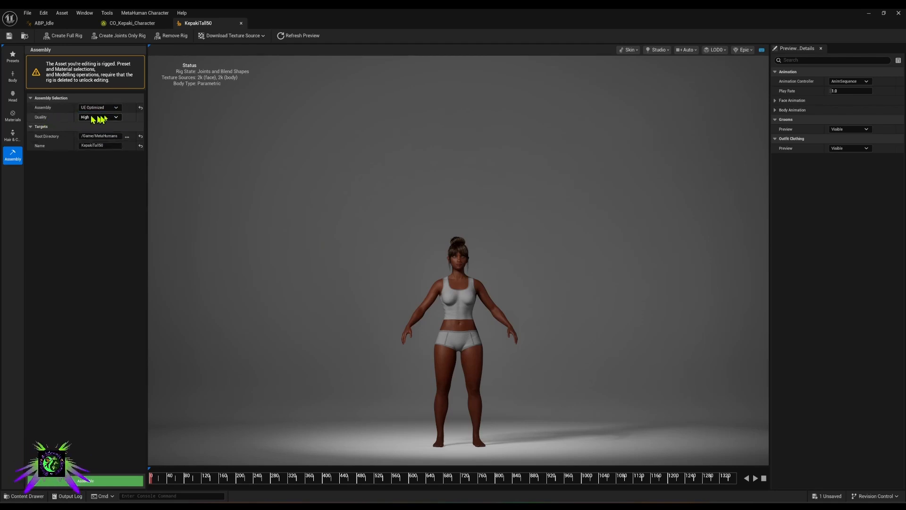
left_click(112, 118)
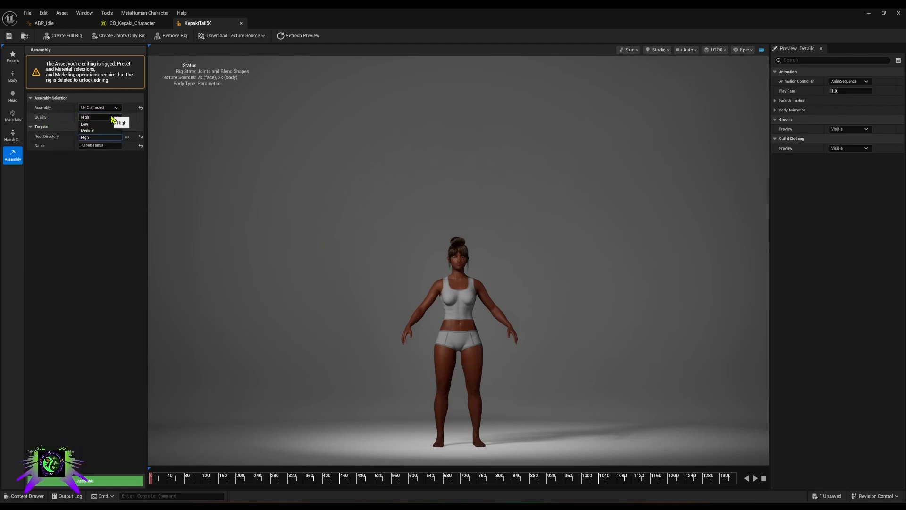
left_click(52, 121)
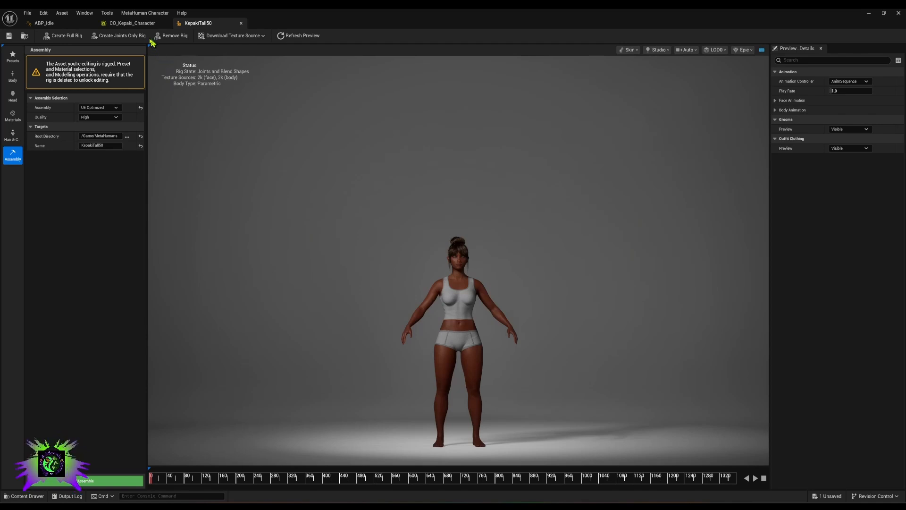
- Inspect the character in the MH_KepakiTall folder's BP_MH_KepakiTall blueprint and close every editor except CO_Kepaki_Character
left_click(26, 498)
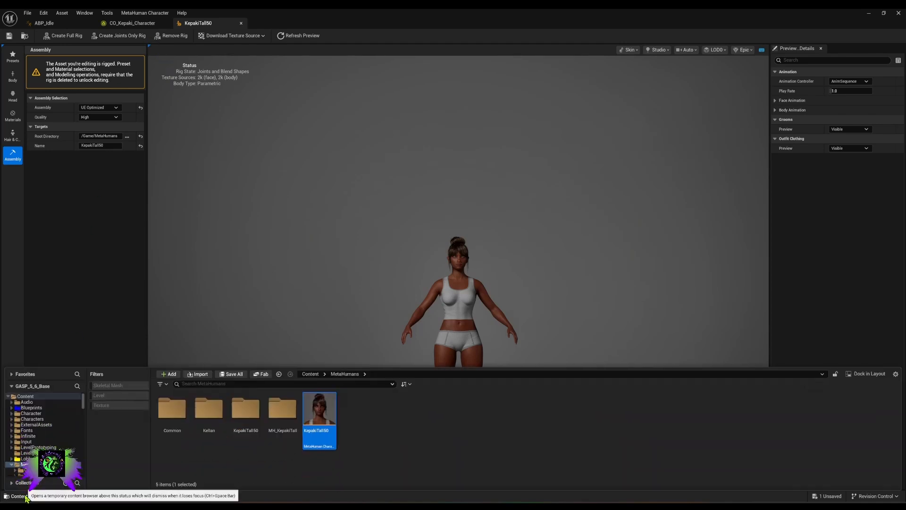
left_click(282, 412)
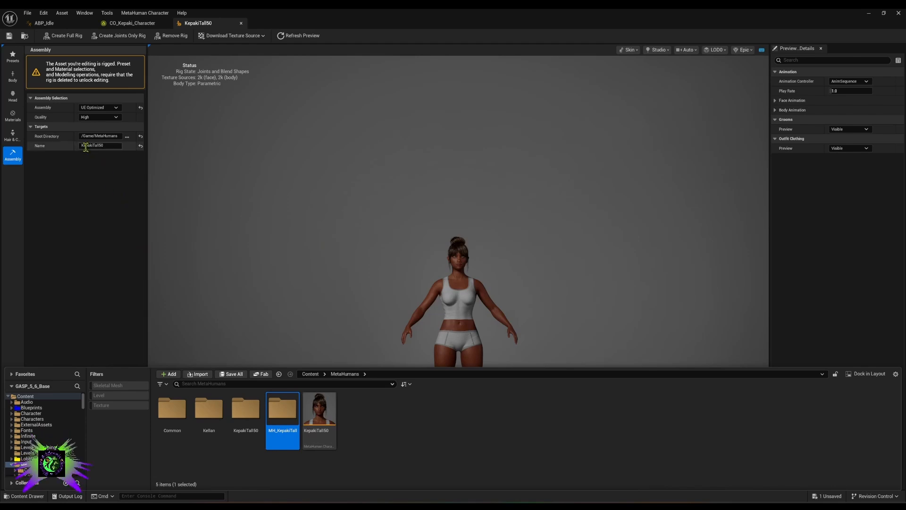
double_click(281, 422)
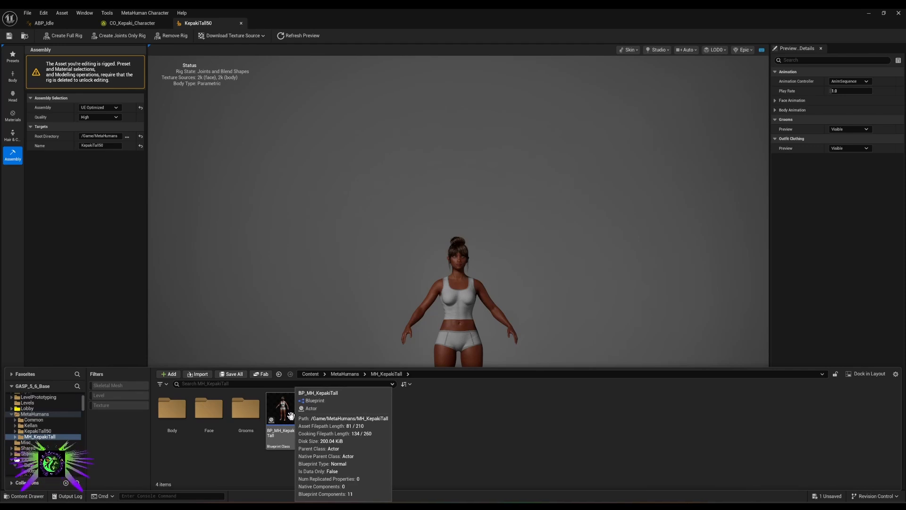
double_click(293, 423)
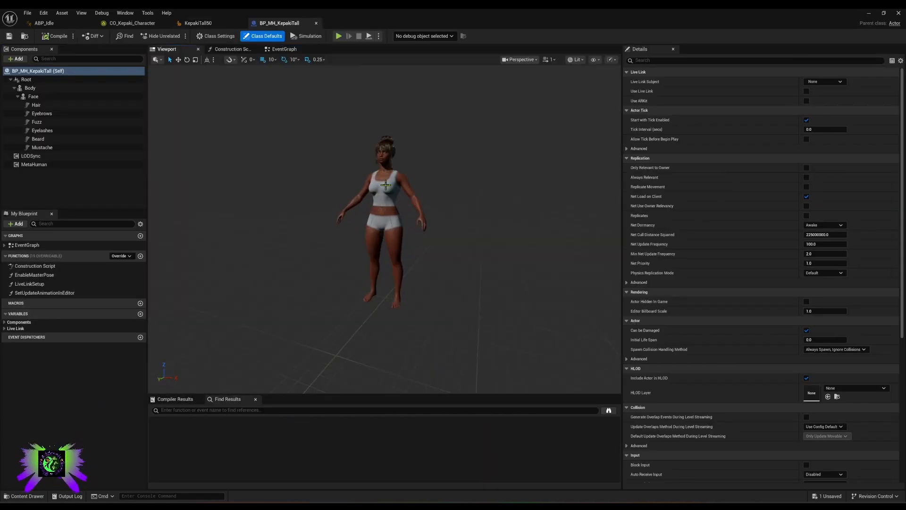
middle_click_drag(389, 188, 392, 141)
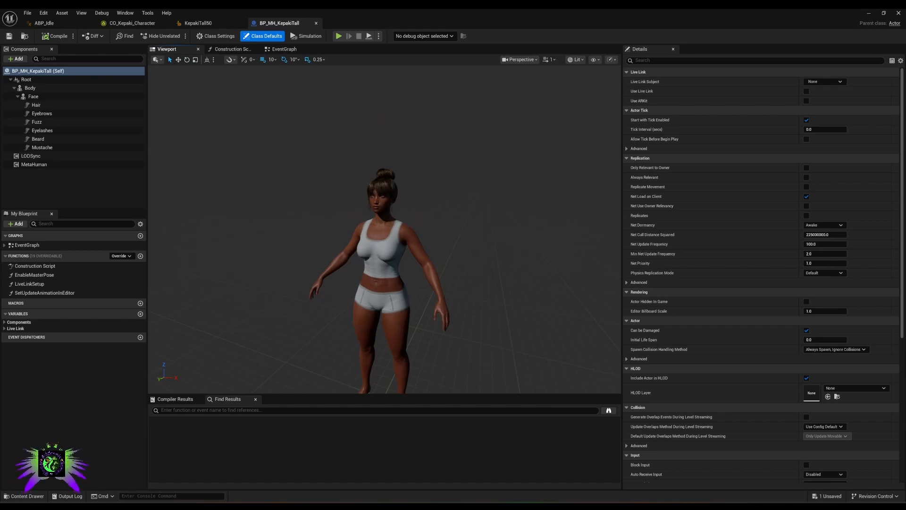
right_click_drag(389, 188, 404, 205)
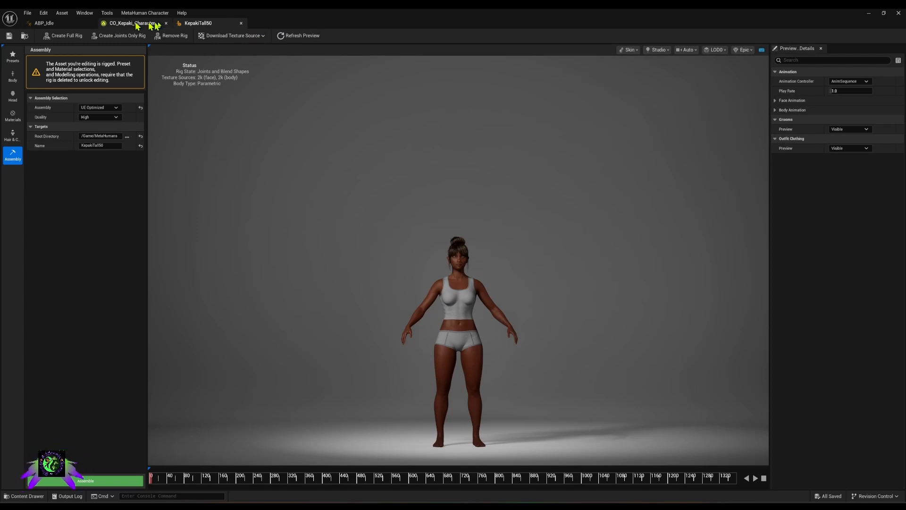
left_click(241, 23)
left_click(91, 23)
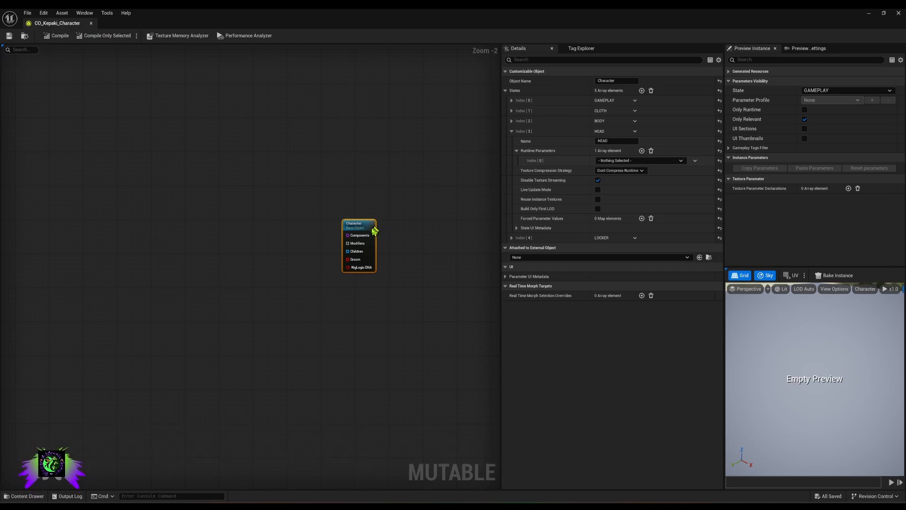
- Add a Mesh Component named Head to the Character node's Components input, with SKM_KepakiTall50_FaceMesh as its Reference Skeletal Mesh
left_click_drag(347, 235, 226, 157)
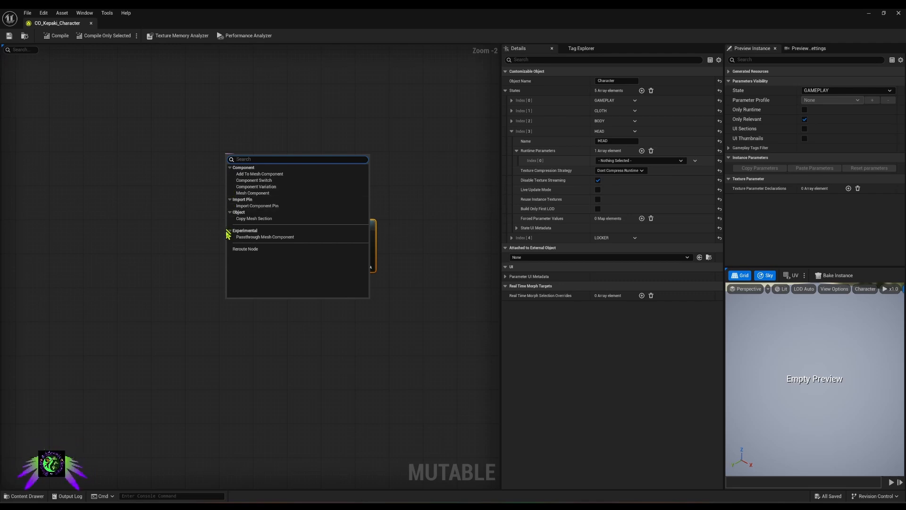
left_click(254, 194)
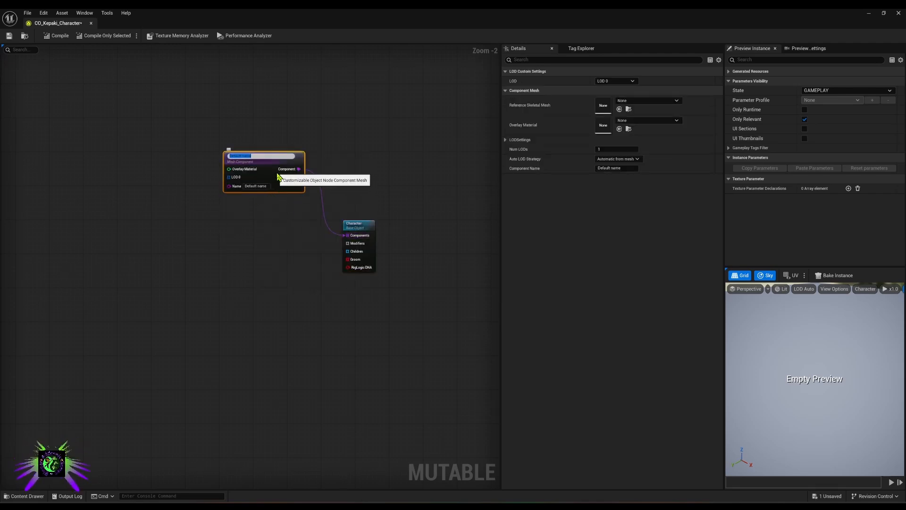
type("Head")
key("Return")
left_click(630, 102)
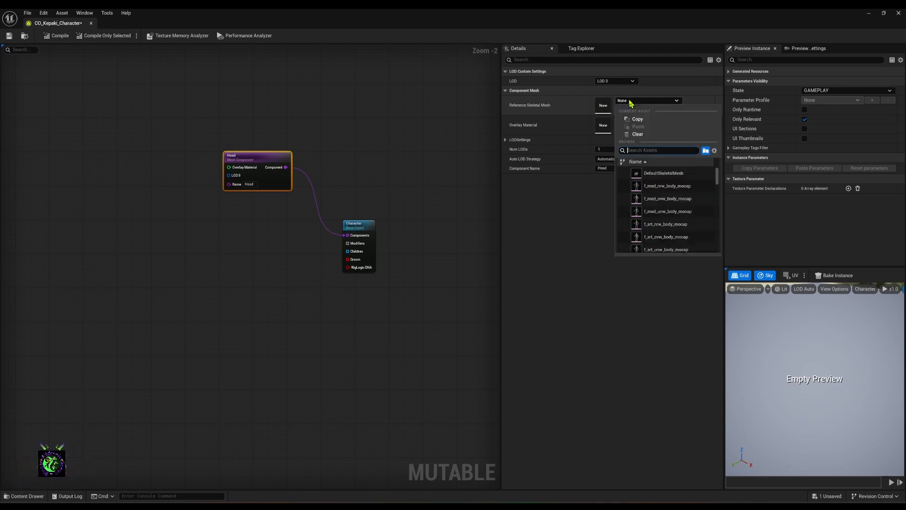
type("kepa")
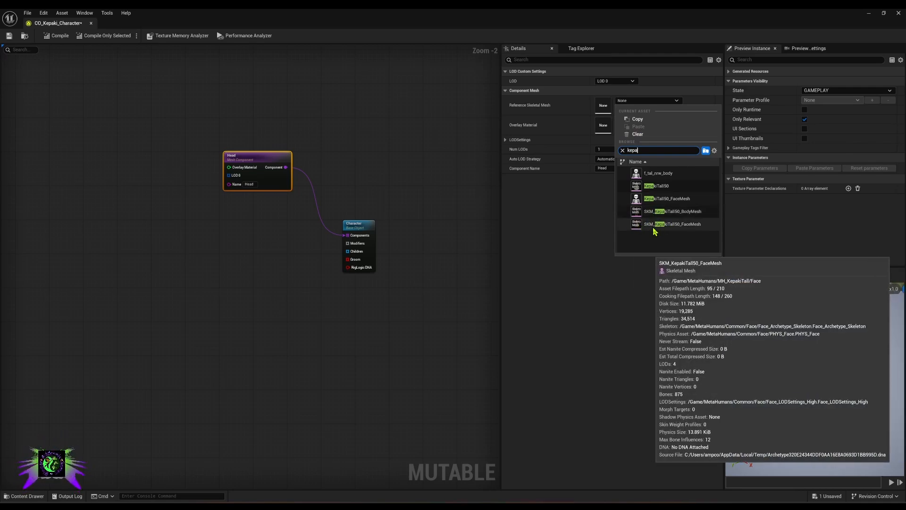
left_click(642, 226)
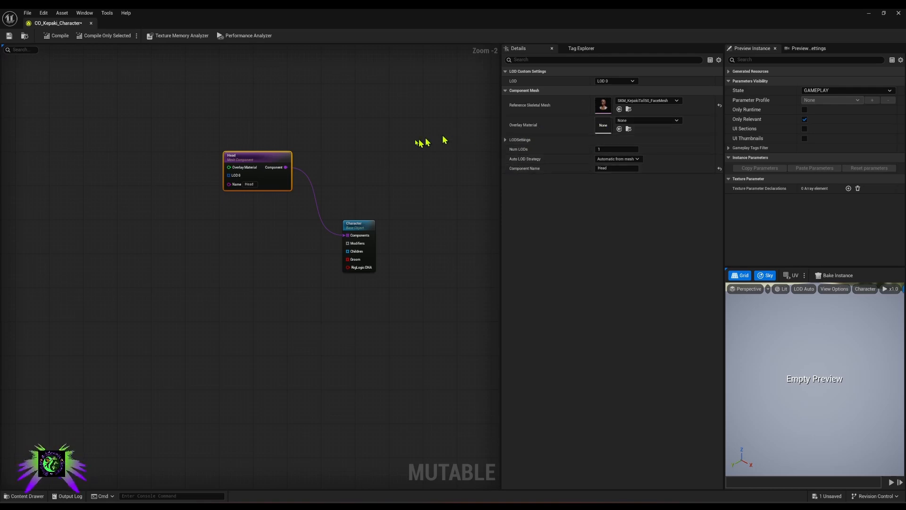
- Place the SKM_KepakiTall50_FaceMesh asset in the graph as a skeletal mesh node before the Head component
right_click_drag(184, 216, 293, 213)
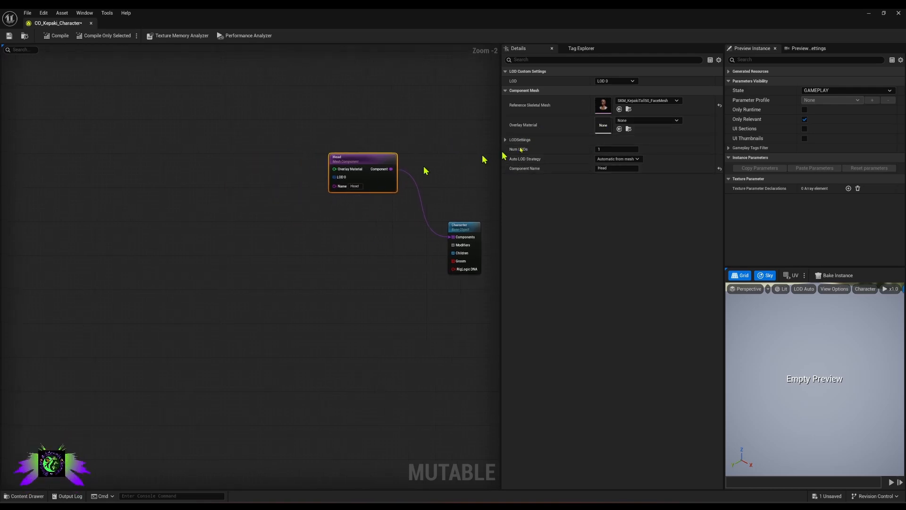
left_click(628, 109)
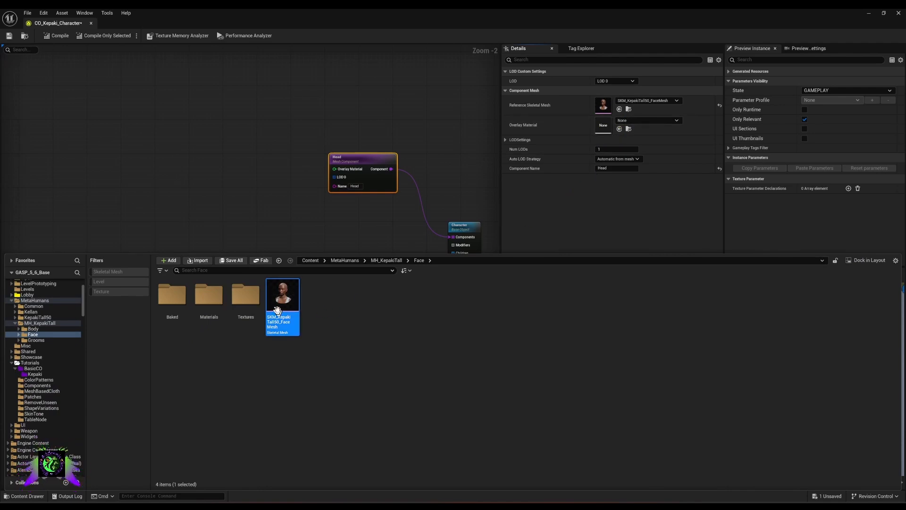
left_click_drag(276, 310, 127, 103)
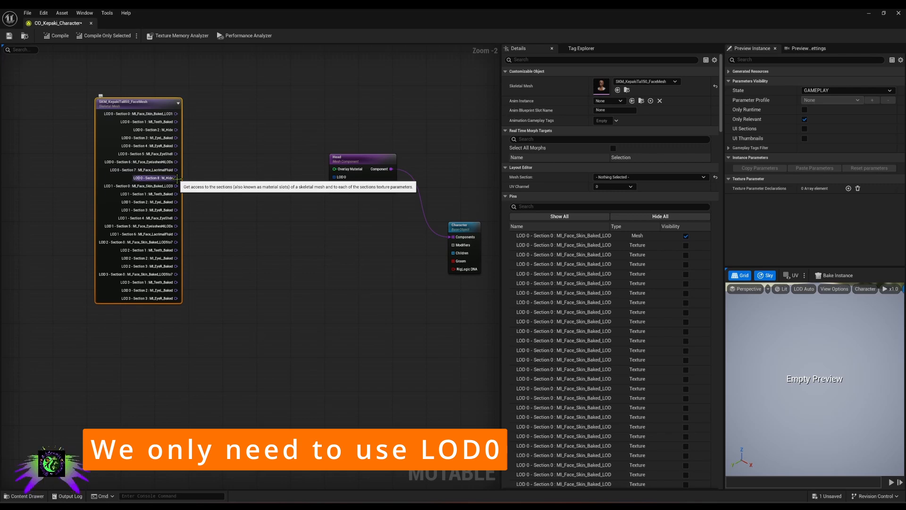
- Create a Mesh Section from the face mesh's LOD 0 Section 8 (M_Hide) and connect it to the Head component's LOD 0
left_click_drag(228, 171, 228, 171)
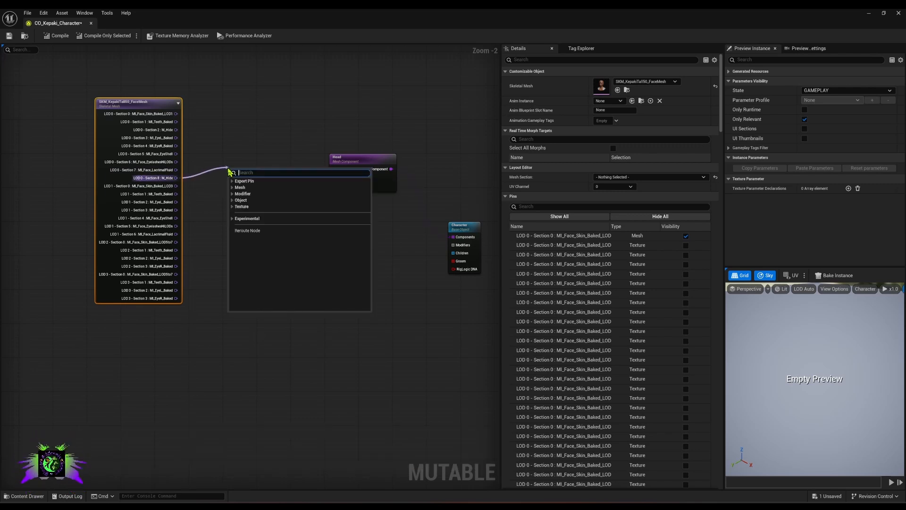
type("sect")
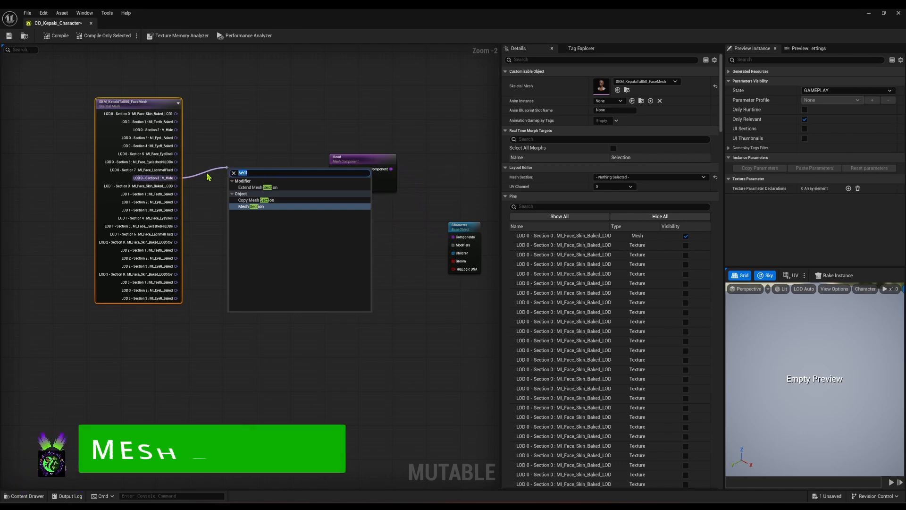
left_click(252, 207)
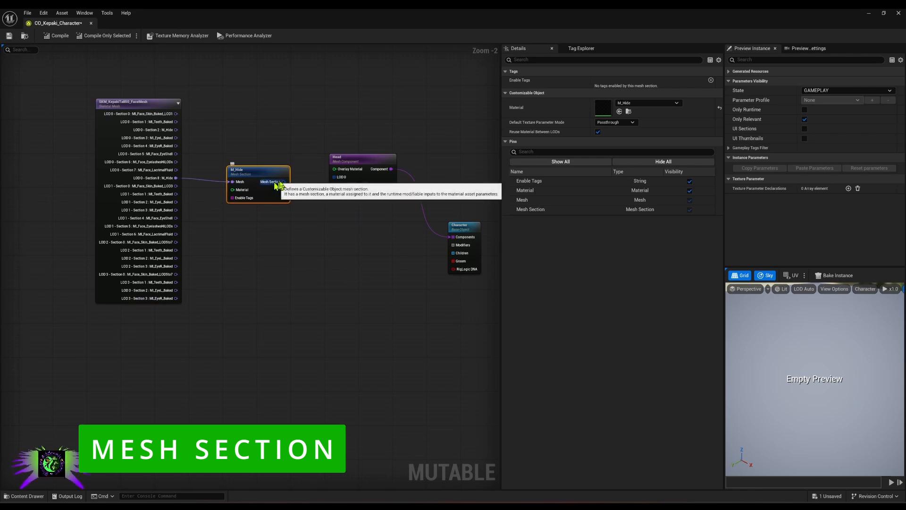
left_click_drag(284, 182, 338, 178)
left_click(351, 184)
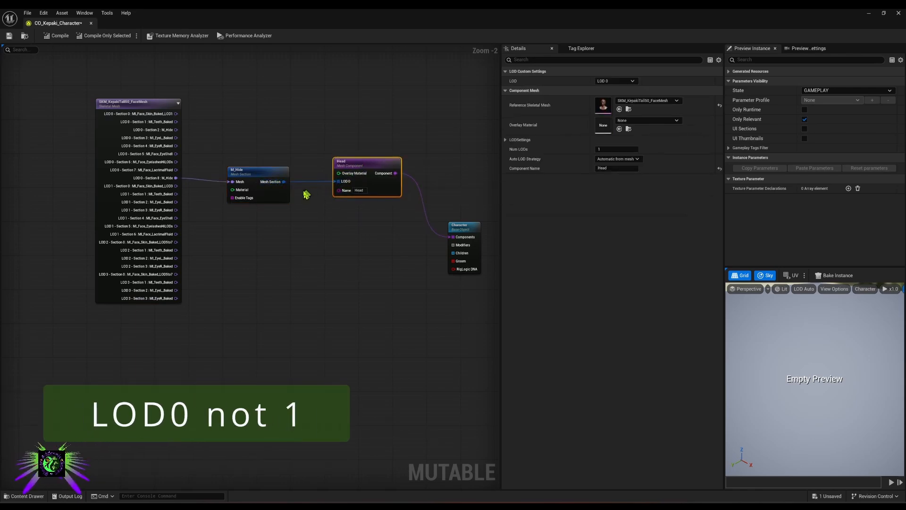
- Create Mesh Sections from the face mesh's LOD 0 Section 7 (MI_Face_LacrimalFluid), Section 6 (MI_Face_EyelashesHiLODs) and Section 5 (MI_Face_EyeShell)
left_click_drag(177, 169, 227, 142)
type("sect")
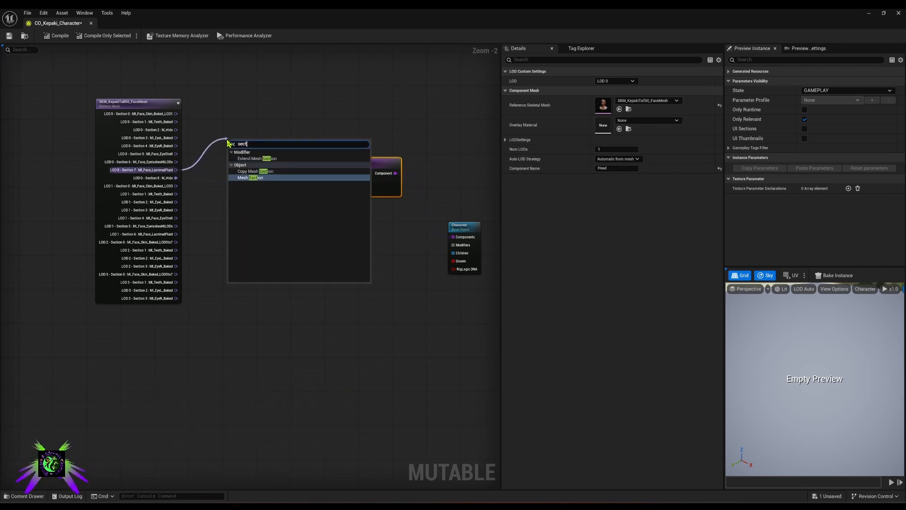
left_click(260, 179)
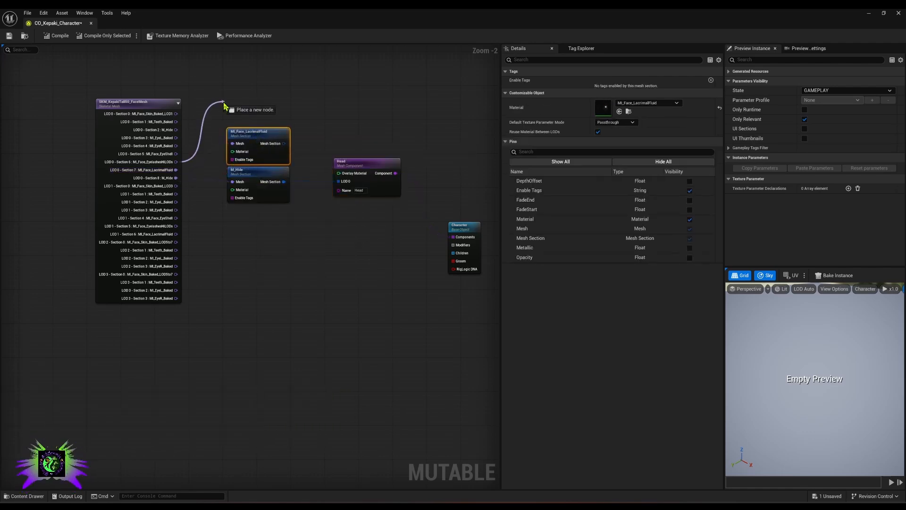
left_click_drag(223, 104, 225, 105)
type("sect")
left_click(258, 141)
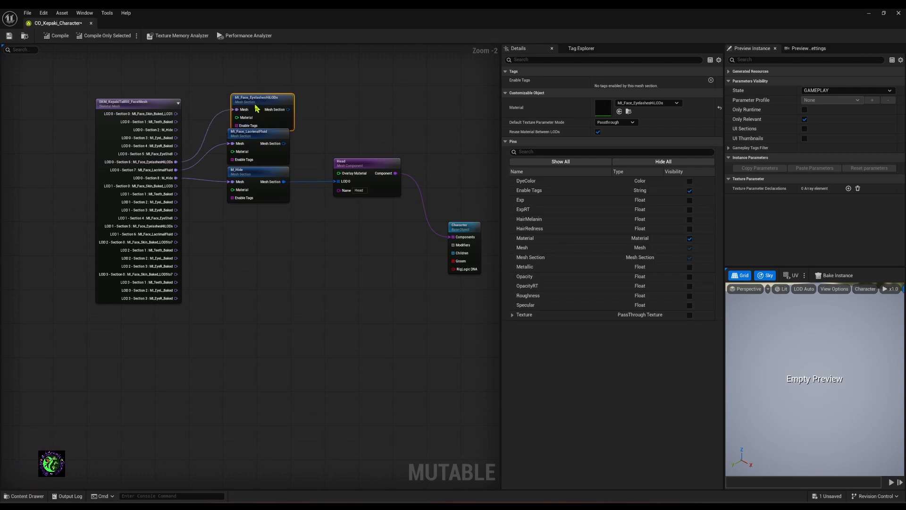
left_click_drag(176, 154, 230, 64)
type("sect")
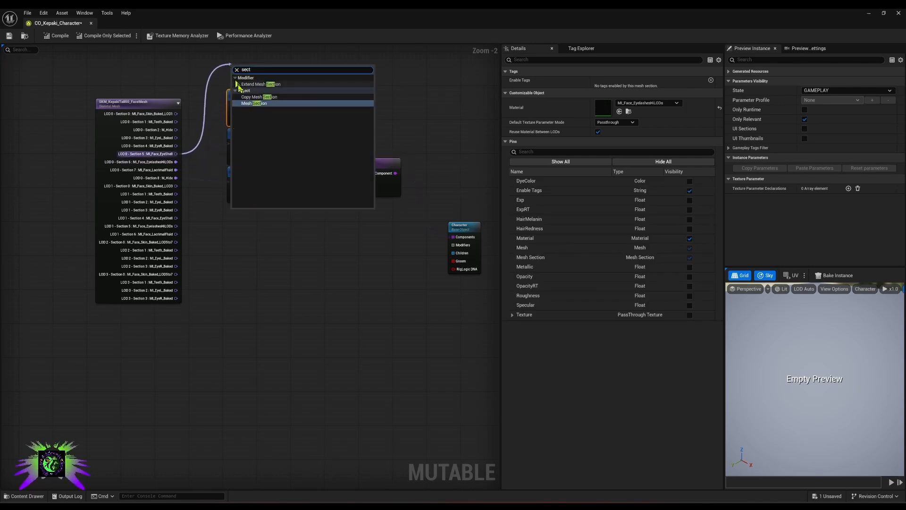
left_click(259, 104)
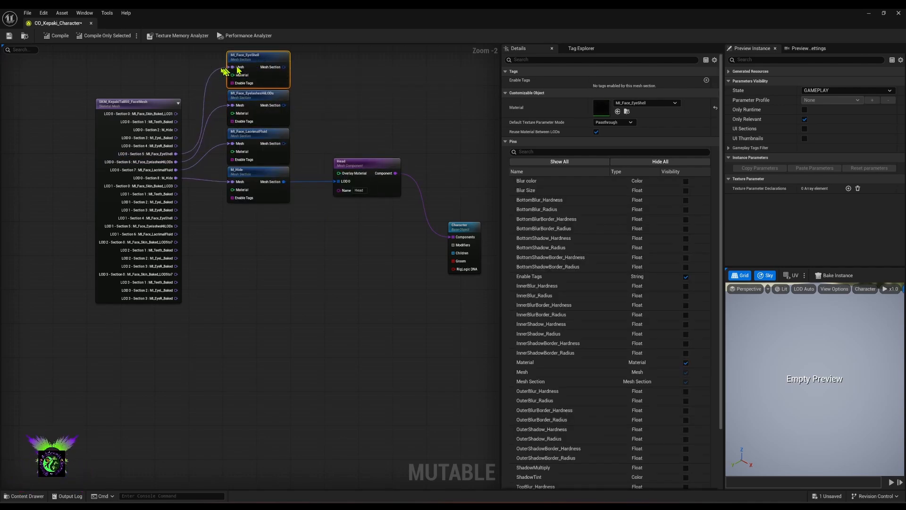
- Shift the four Mesh Section nodes down and create one above them from LOD 0 Section 4 (MI_EyeR_Baked)
left_click_drag(212, 69, 257, 253)
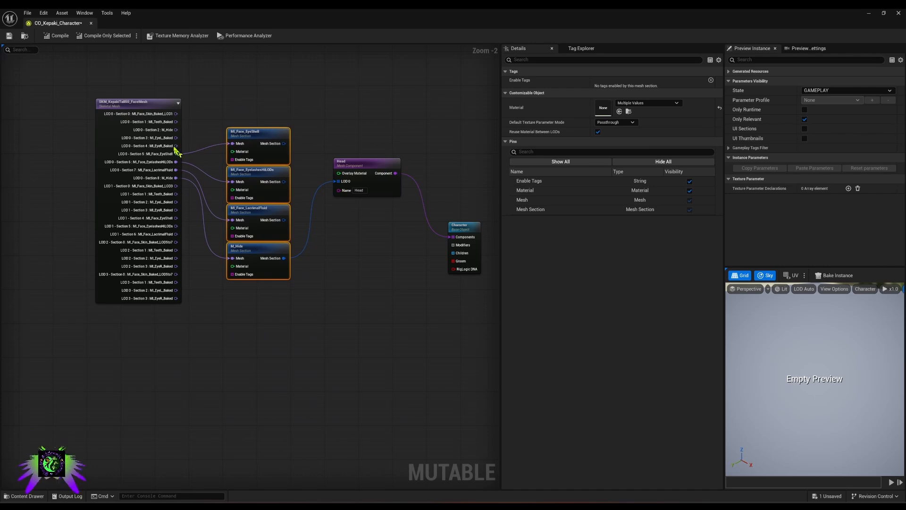
left_click_drag(175, 146, 218, 94)
left_click(247, 139)
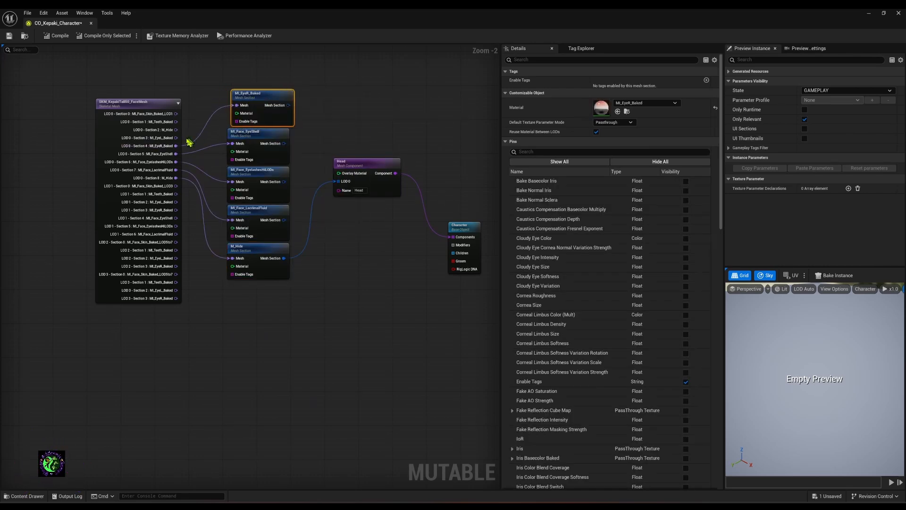
- Create Mesh Sections from the face mesh's LOD 0 Section 3 (MI_EyeL_Baked) and Section 2 (M_Hide)
left_click_drag(175, 137, 230, 67)
type("sect")
left_click(254, 108)
left_click_drag(175, 130, 222, 112)
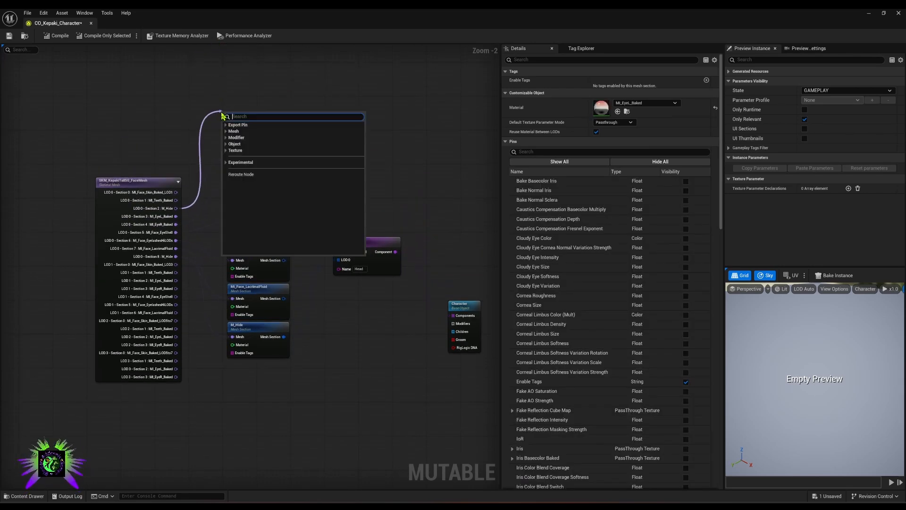
type("sect")
left_click(246, 151)
- Create Mesh Sections from the face mesh's LOD 0 Section 1 (MI_Teeth_Baked) and Section 0 (MI_Face_Skin_Baked_LOD1)
left_click_drag(176, 200, 229, 69)
type("sect")
left_click(254, 108)
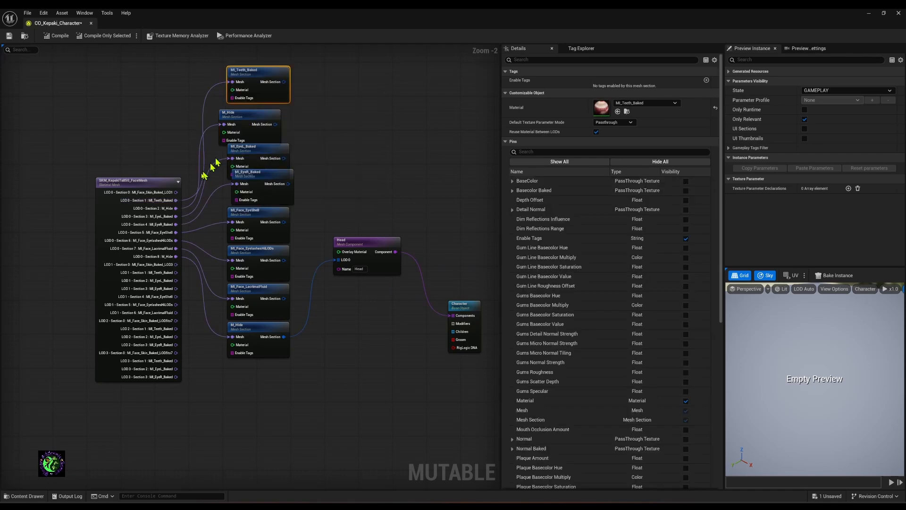
left_click_drag(176, 192, 225, 121)
type("sect")
left_click(250, 160)
- Arrange the skin, teeth, M_Hide, left-eye and right-eye Mesh Section nodes in an evenly spaced column above MI_Face_EyeShell
left_click_drag(257, 149, 257, 161)
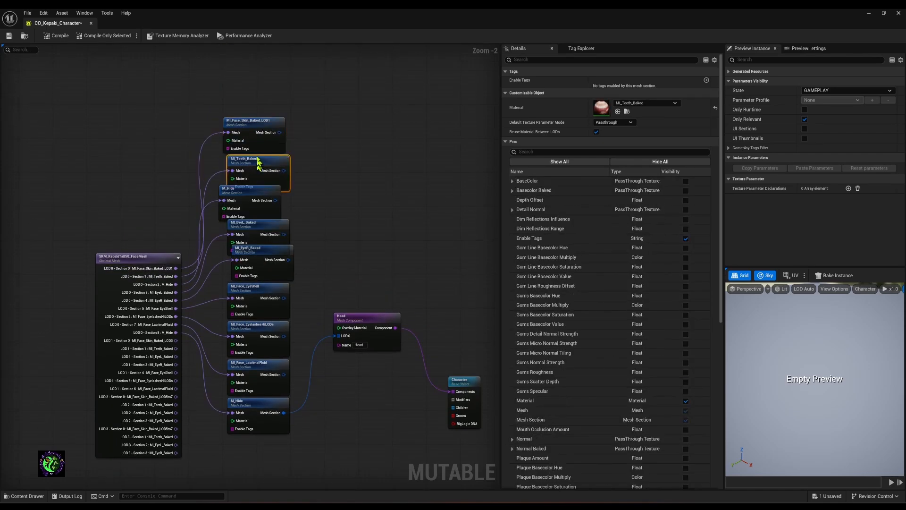
left_click_drag(249, 121, 248, 96)
left_click_drag(251, 168, 248, 144)
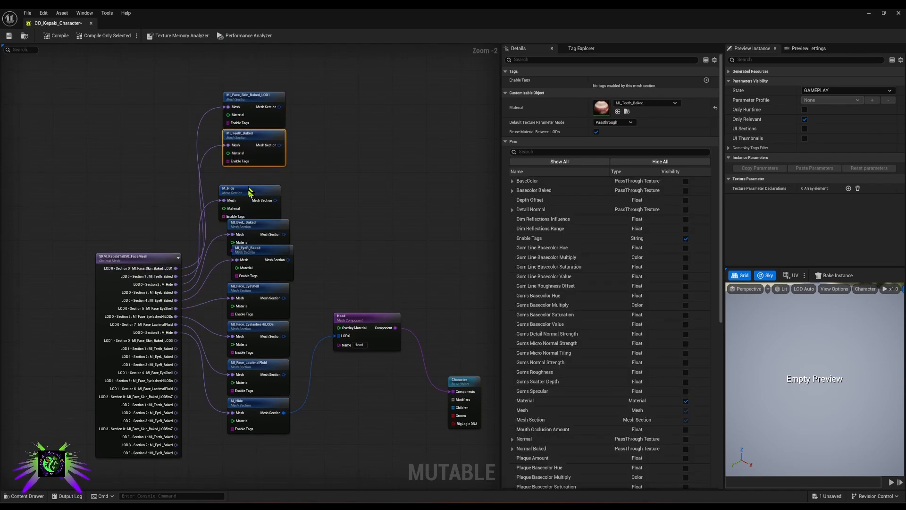
left_click_drag(251, 191, 253, 181)
left_click_drag(263, 222, 262, 209)
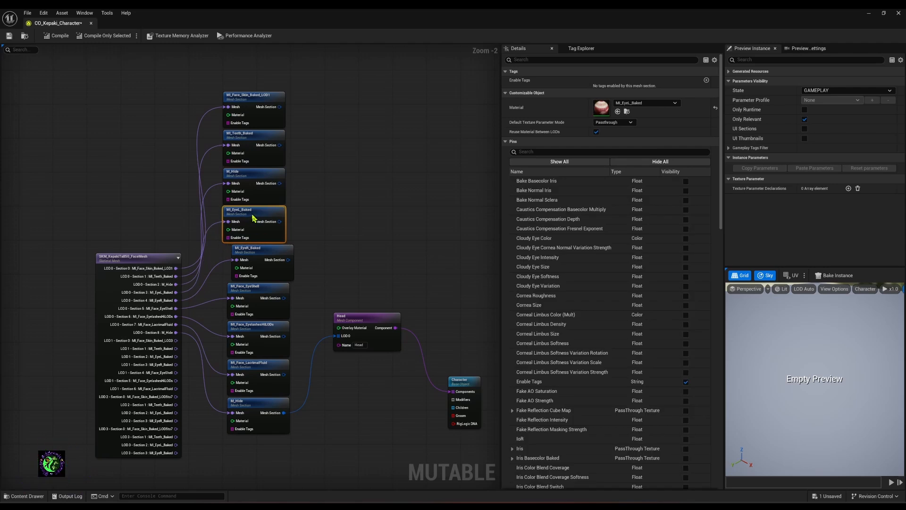
left_click(254, 257)
left_click_drag(253, 256, 250, 257)
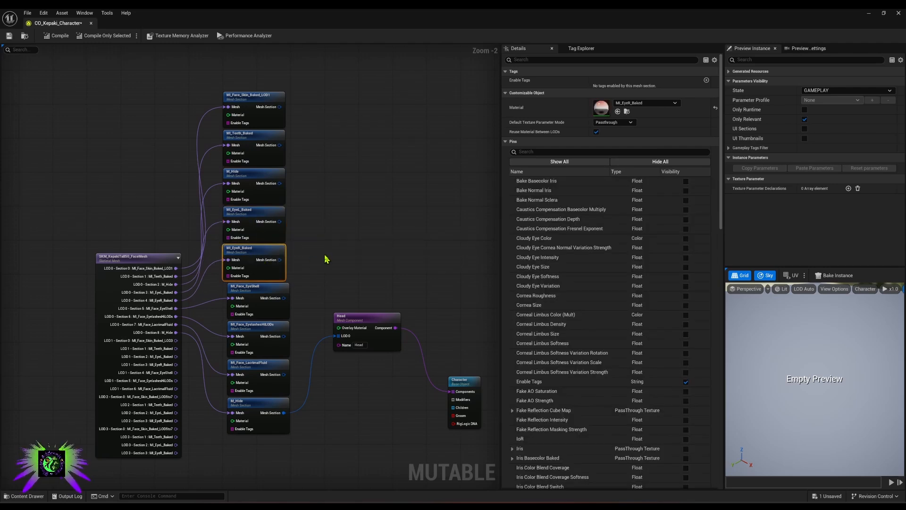
- Connect the eight remaining Mesh Section nodes, from MI_Face_LacrimalFluid up to MI_Face_Skin_Baked_LOD1, to the Head component's LOD 0
left_click_drag(284, 375, 339, 336)
left_click_drag(283, 337, 340, 336)
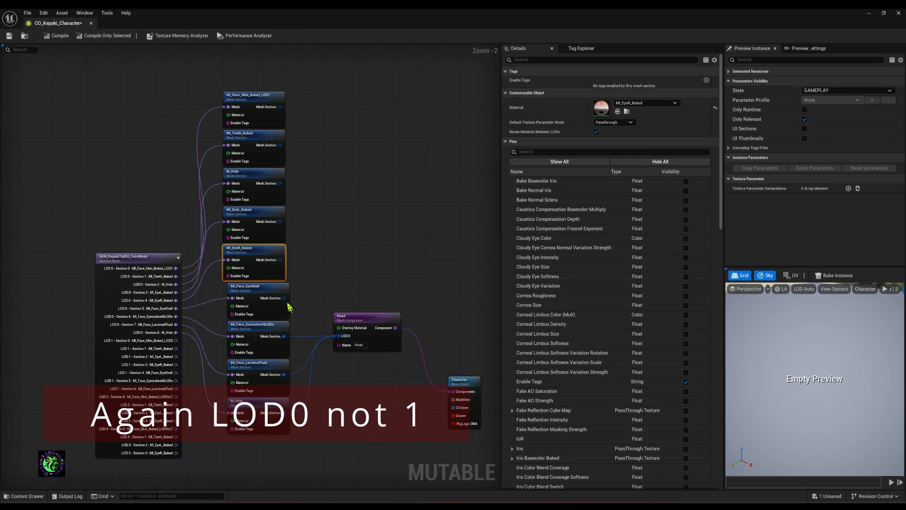
left_click_drag(284, 297, 287, 301)
left_click_drag(340, 339, 340, 336)
left_click_drag(279, 259, 339, 336)
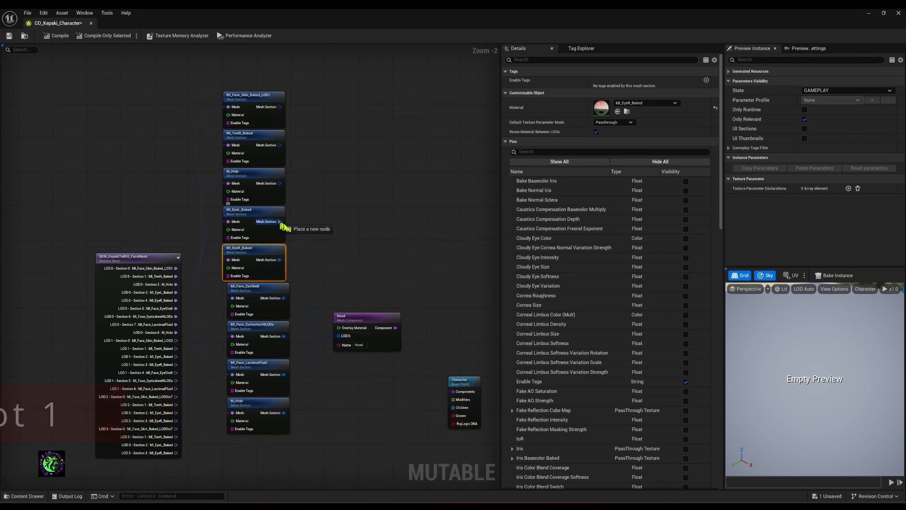
left_click_drag(280, 183, 339, 336)
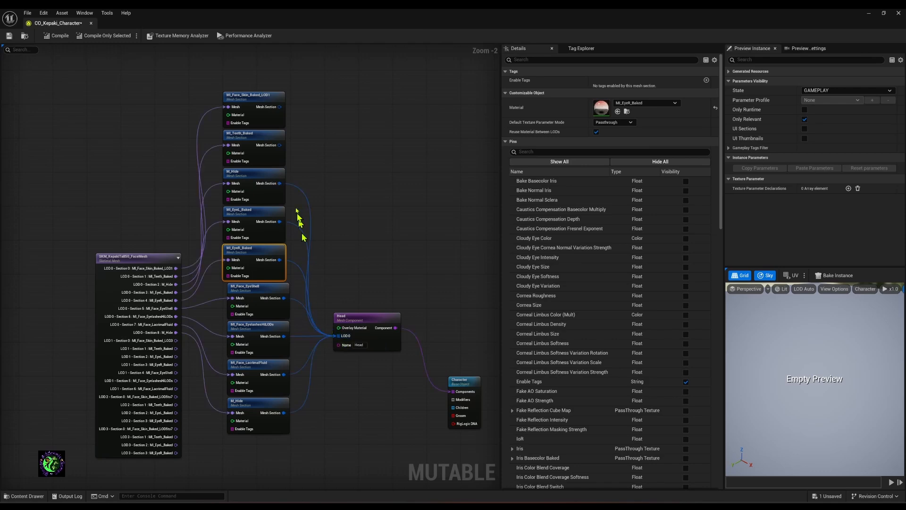
left_click_drag(279, 145, 340, 336)
left_click_drag(280, 107, 340, 336)
- Compile the customizable object and inspect the head in the preview viewport
scroll(373, 375, "down", 4)
scroll(354, 371, "up", 3)
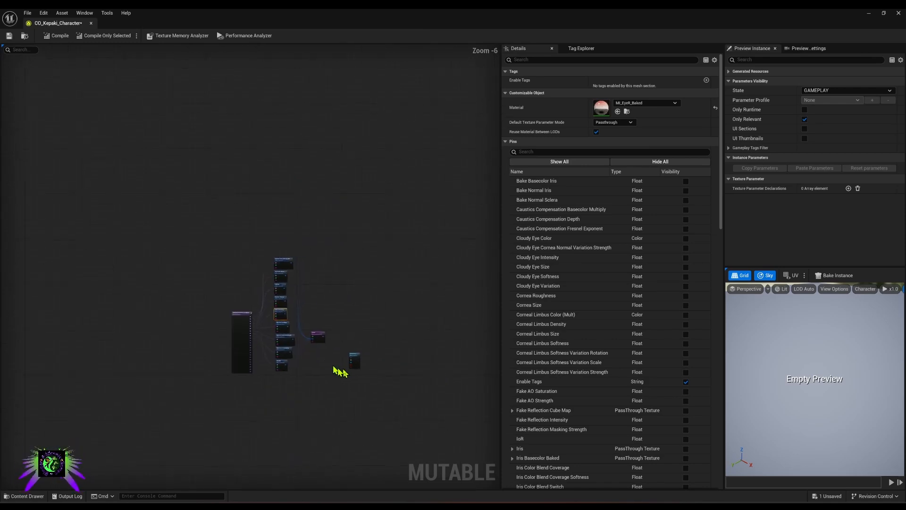
left_click(386, 354)
left_click_drag(386, 354, 390, 357)
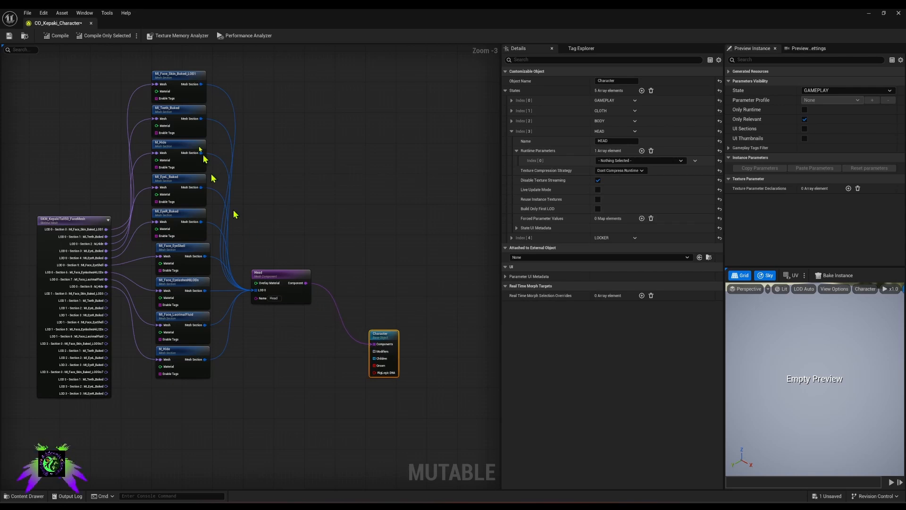
left_click(54, 37)
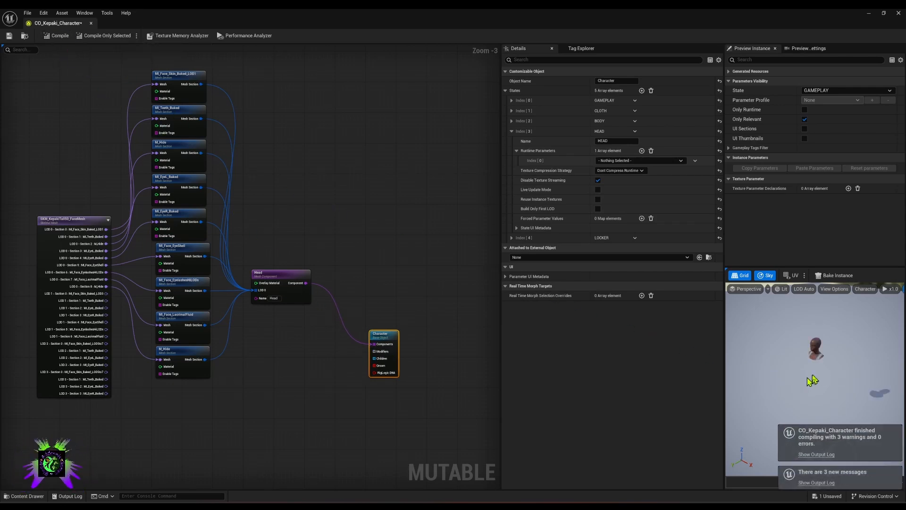
scroll(808, 369, "up", 3)
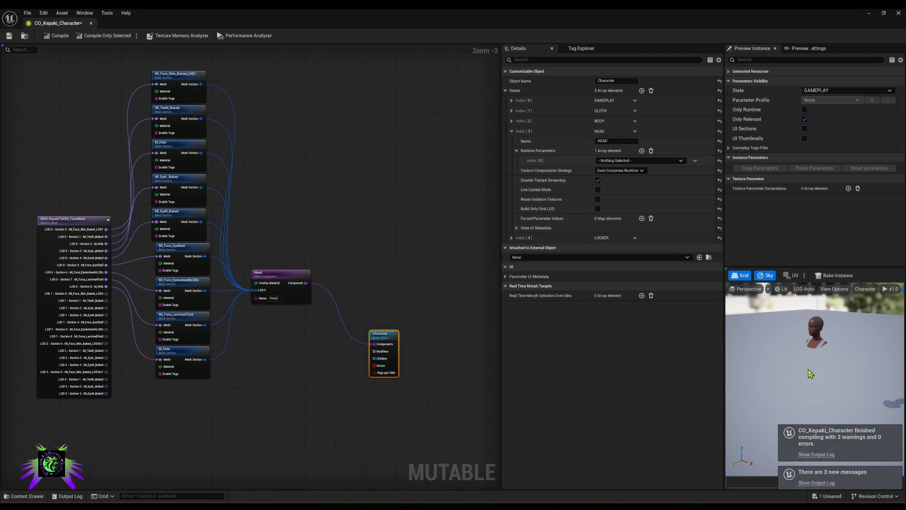
left_click_drag(805, 373, 812, 391)
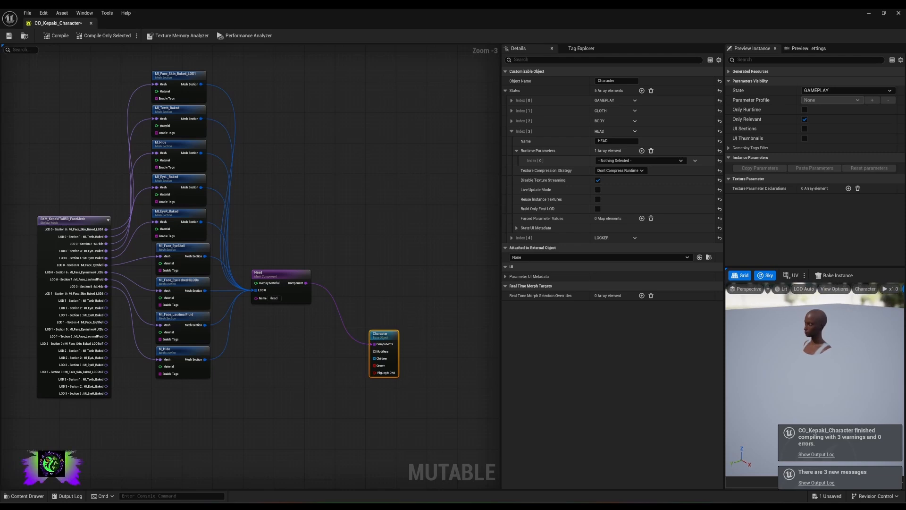
- Wrap the face mesh, all Mesh Section nodes and the Head component in a comment titled Head
scroll(268, 365, "down", 3)
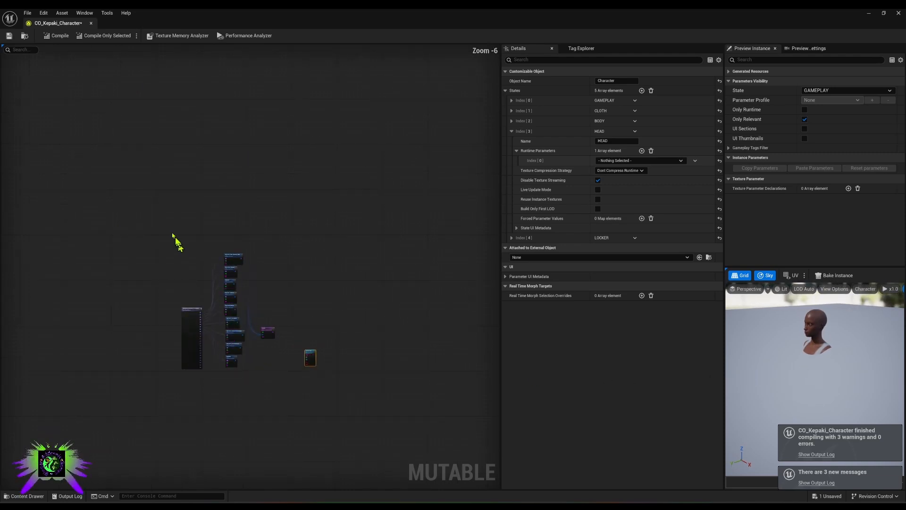
left_click_drag(166, 223, 277, 394)
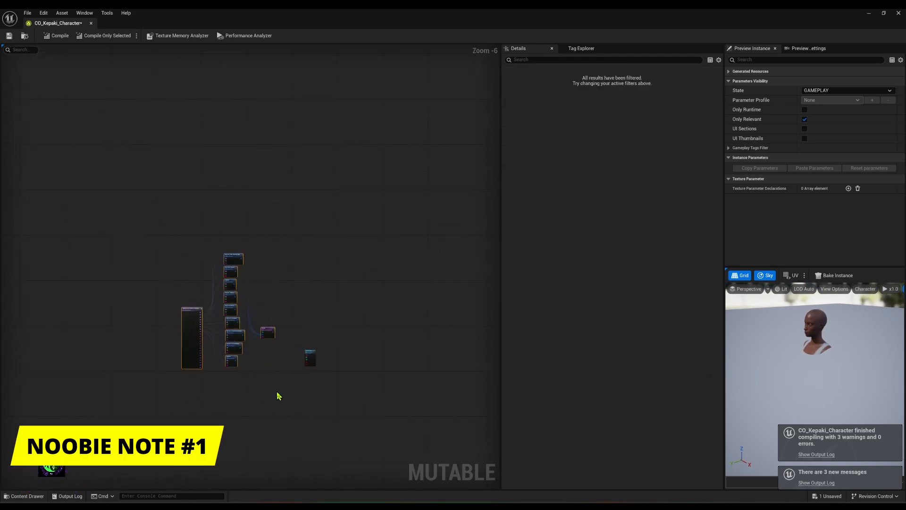
type("c")
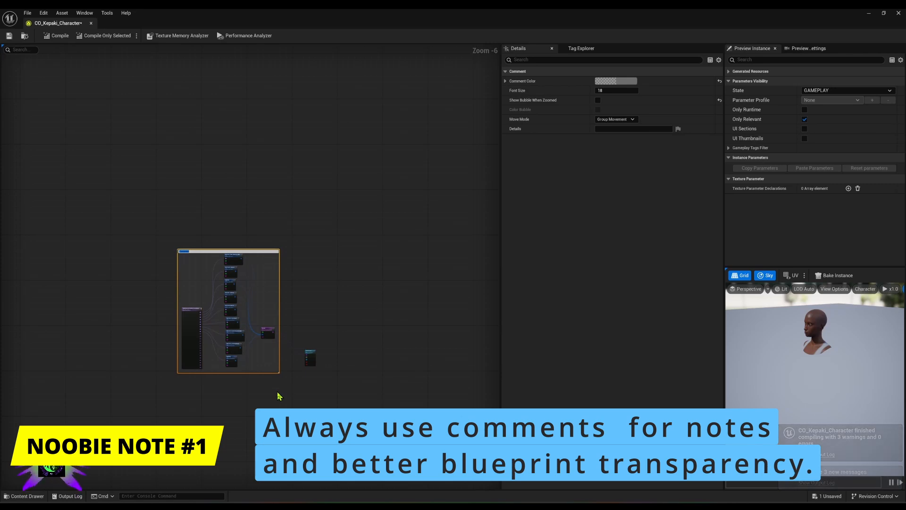
type("Head")
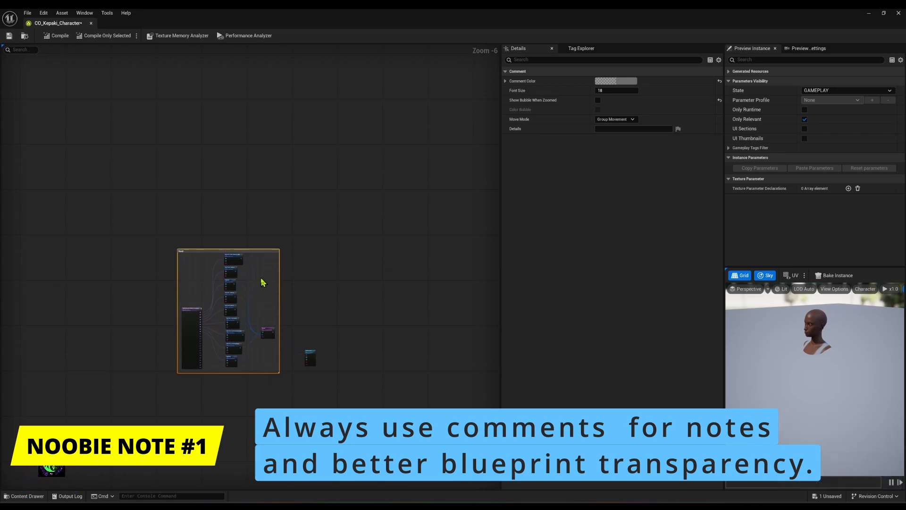
- Show the Head comment's bubble when zoomed, enable Color Bubble with a green comment color, and enlarge the comment box
left_click(261, 278)
left_click(260, 251)
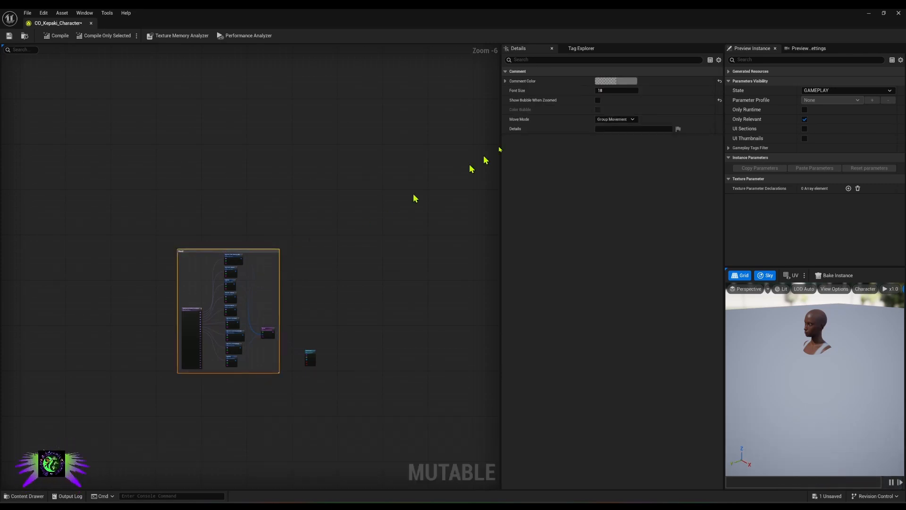
left_click(598, 100)
left_click(598, 110)
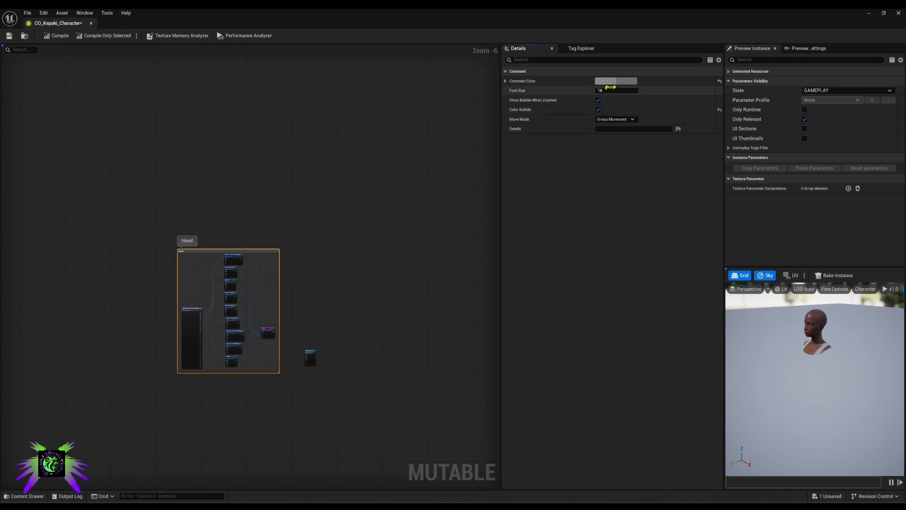
left_click(613, 81)
left_click_drag(653, 134, 641, 167)
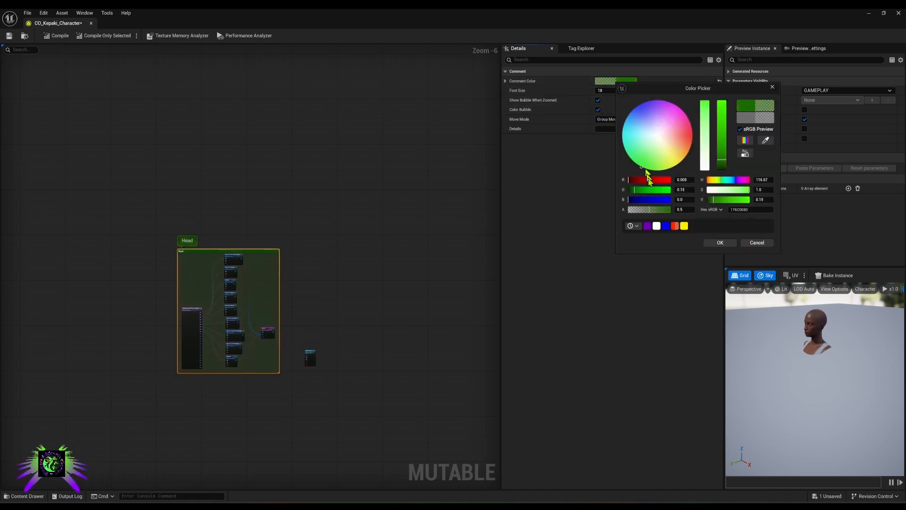
left_click(712, 243)
scroll(281, 330, "up", 2)
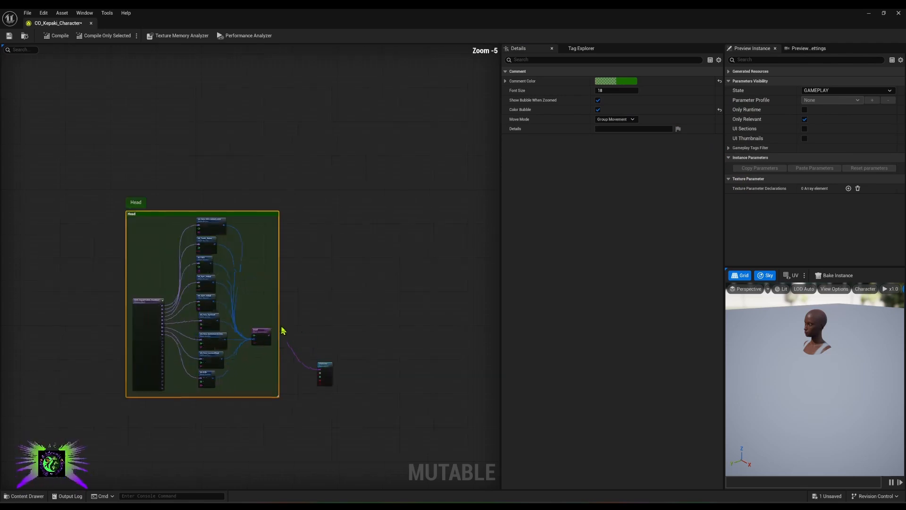
left_click_drag(257, 303, 258, 355)
- Add a Mesh Component named Body to the Character node's Components and align both nodes below the Head comment
left_click_drag(348, 291, 306, 387)
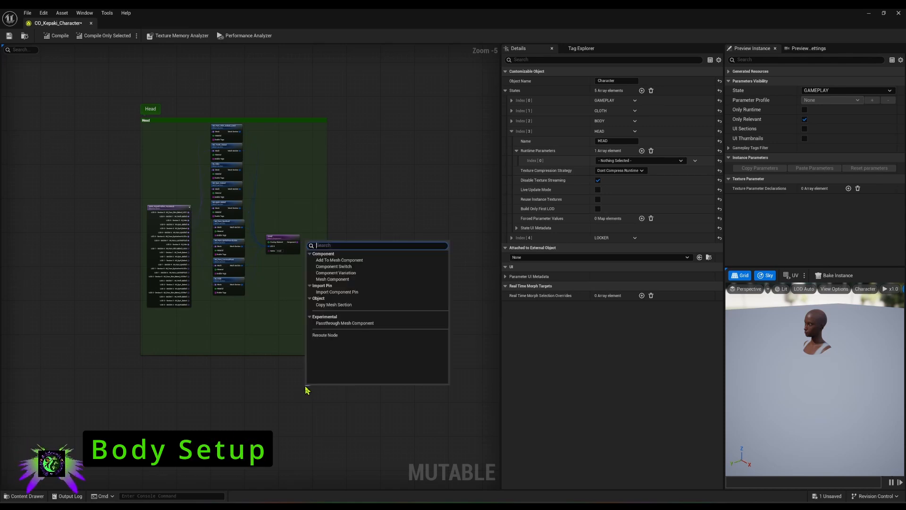
left_click(333, 279)
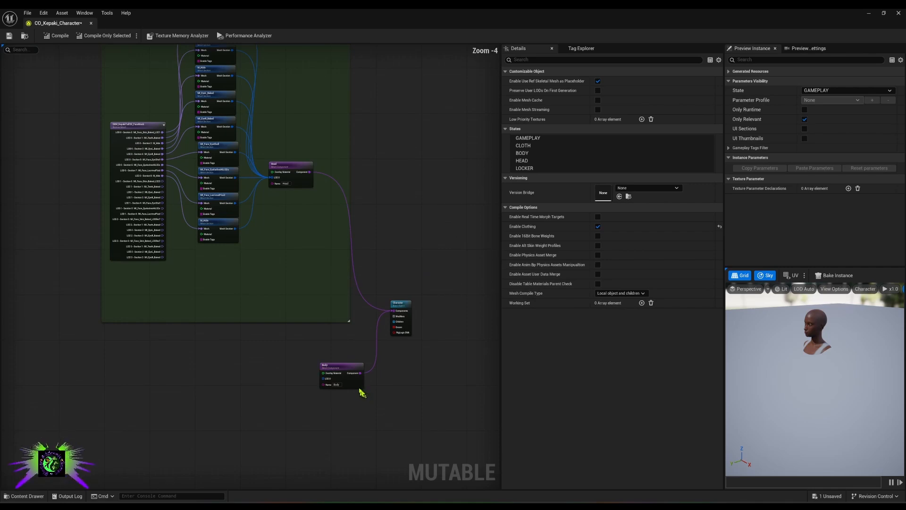
left_click_drag(356, 386, 306, 367)
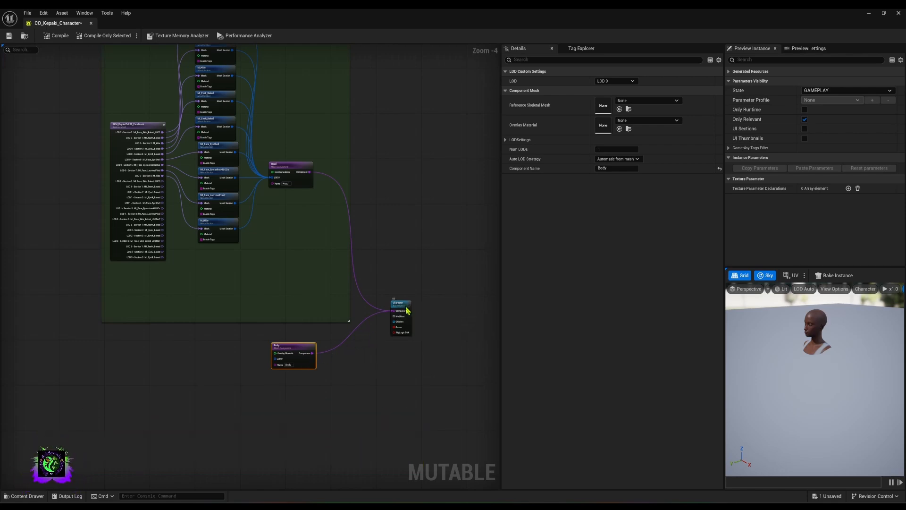
left_click_drag(407, 310, 411, 340)
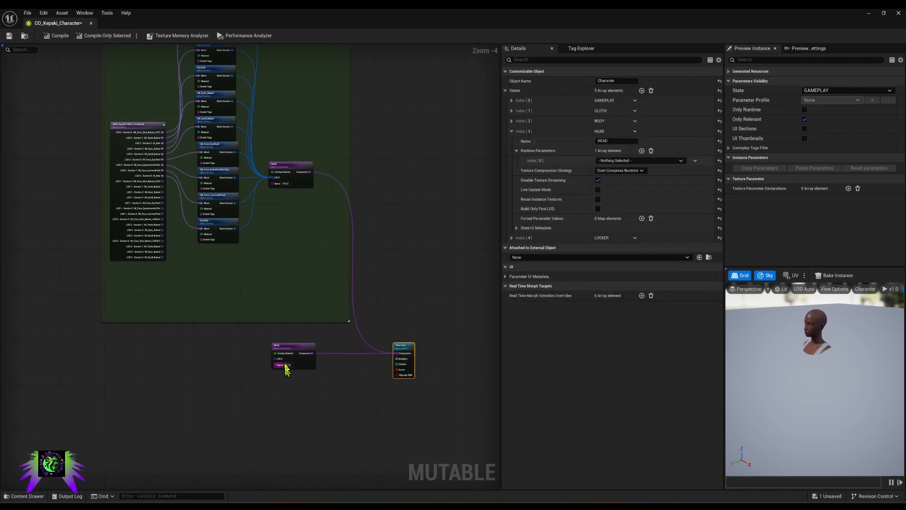
- Set the Body component's Reference Skeletal Mesh to SKM_KepakiTall50_BodyMesh and locate that asset in the Content Browser
scroll(302, 373, "up", 1)
scroll(320, 373, "down", 2)
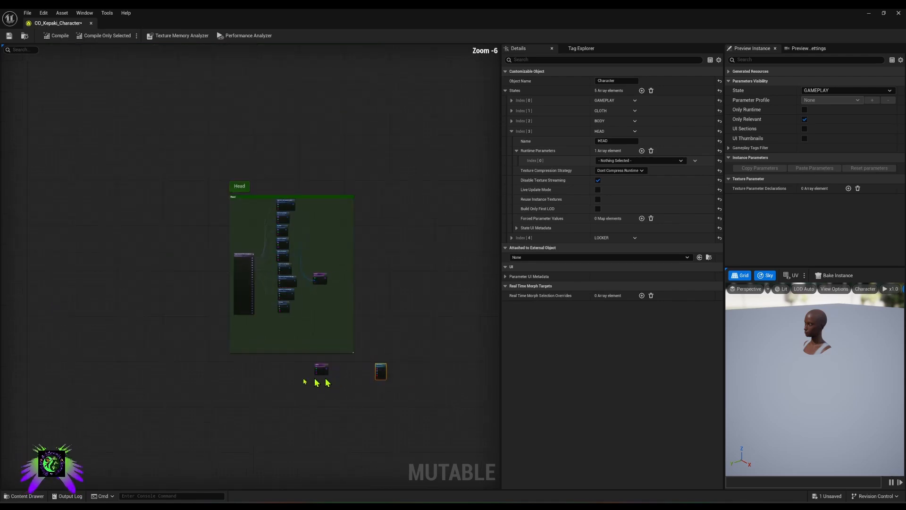
scroll(263, 358, "up", 3)
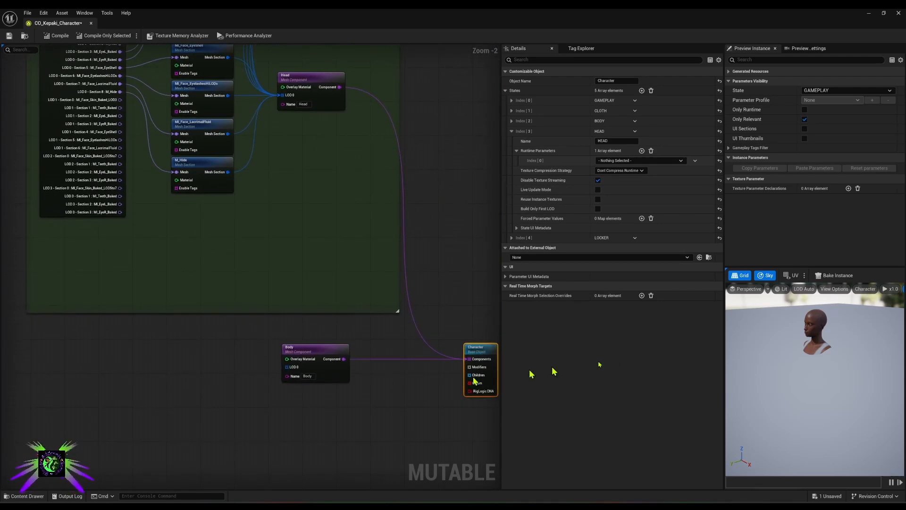
right_click_drag(263, 392, 296, 381)
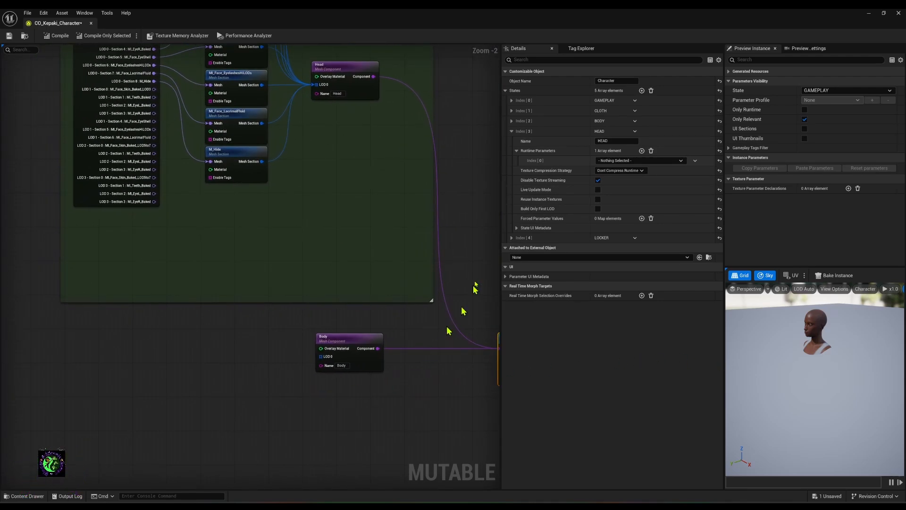
right_click_drag(379, 377, 283, 373)
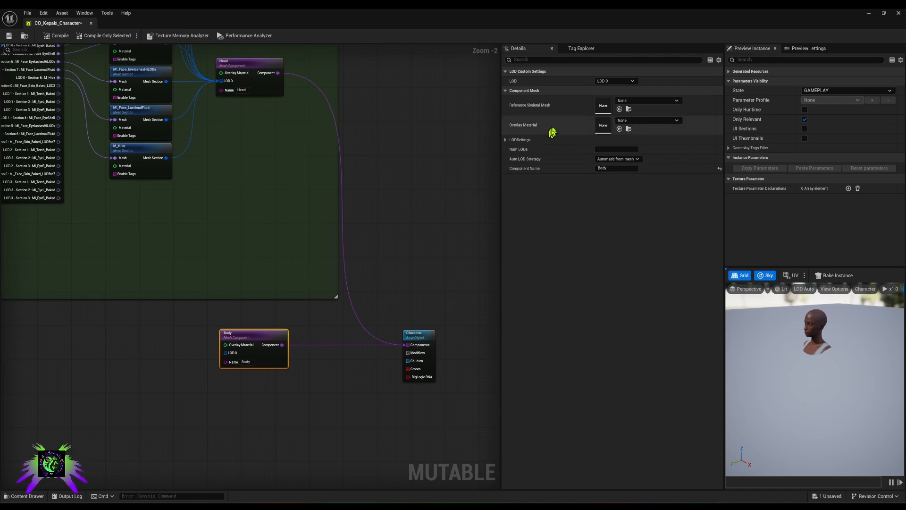
left_click(635, 102)
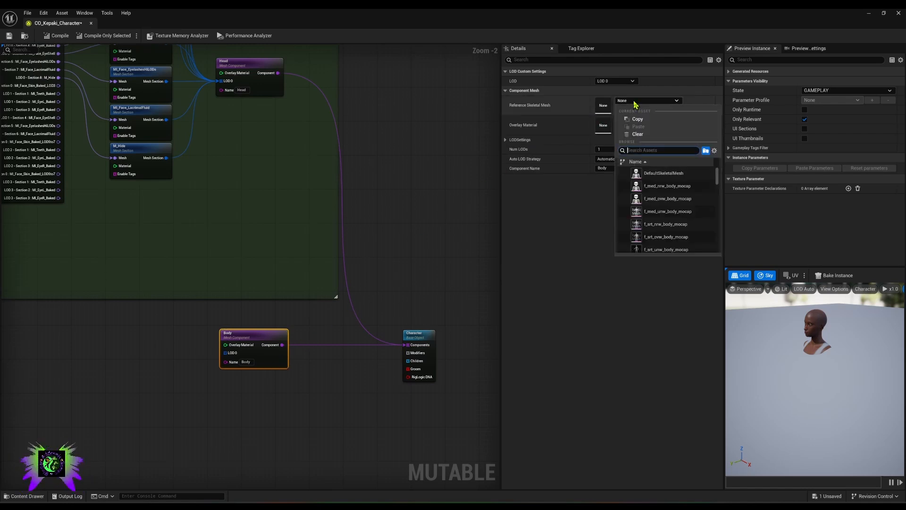
type("kepa")
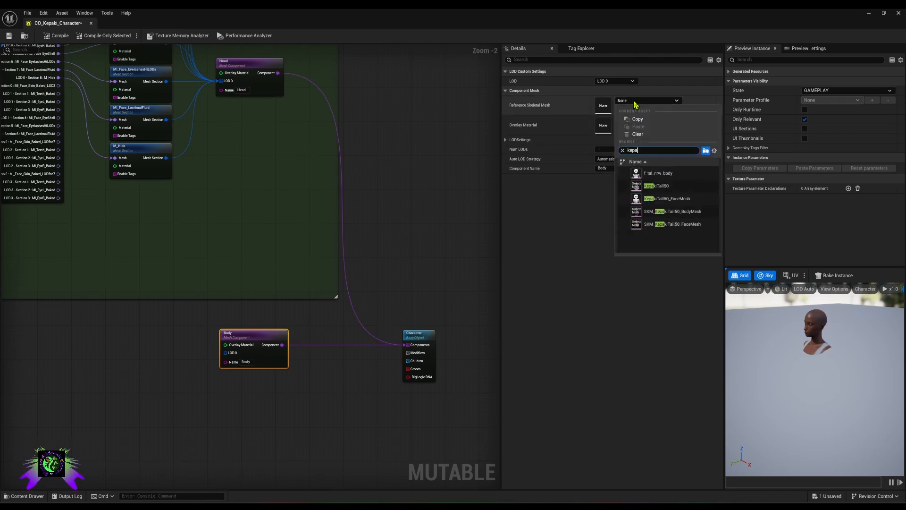
left_click(649, 211)
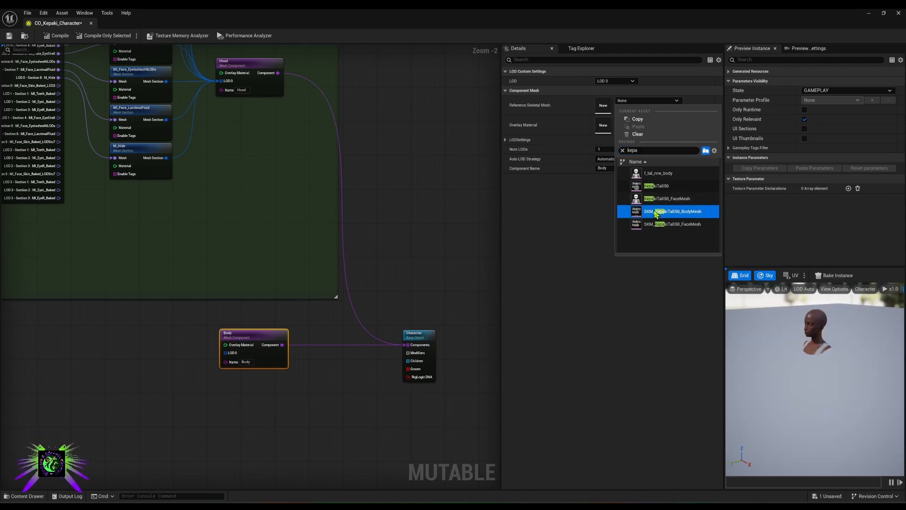
right_click_drag(439, 282, 435, 242)
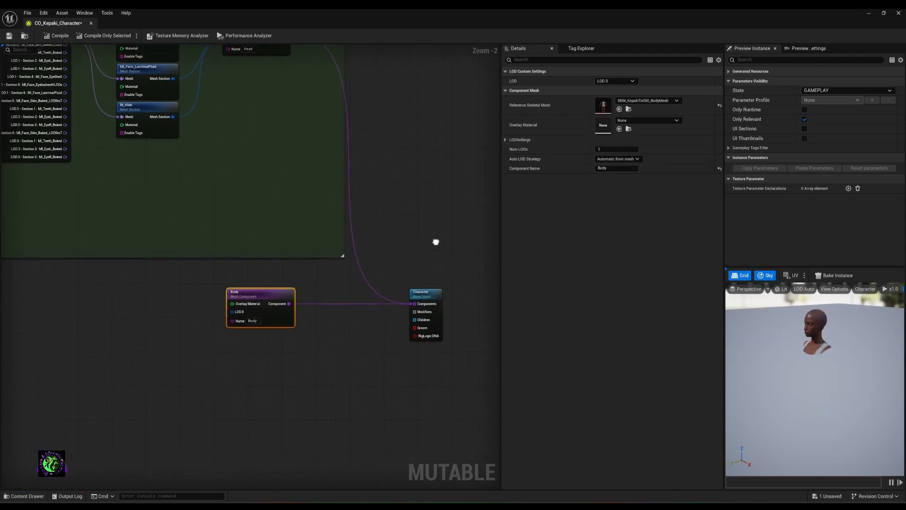
left_click(628, 109)
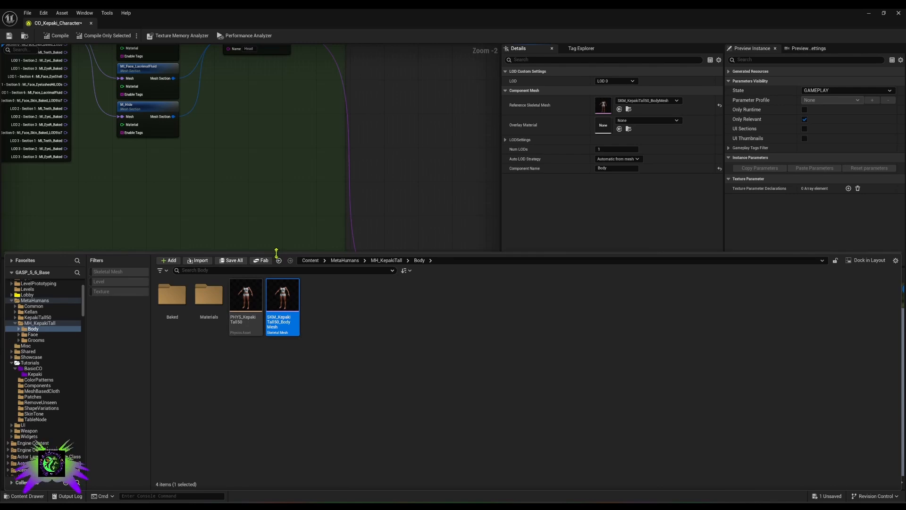
- Add SKM_KepakiTall50_BodyMesh to the graph, route its LOD 0 section through a Mesh Section into the Body component's LOD 0, and compile
left_click_drag(278, 254, 280, 390)
left_click_drag(284, 444, 117, 310)
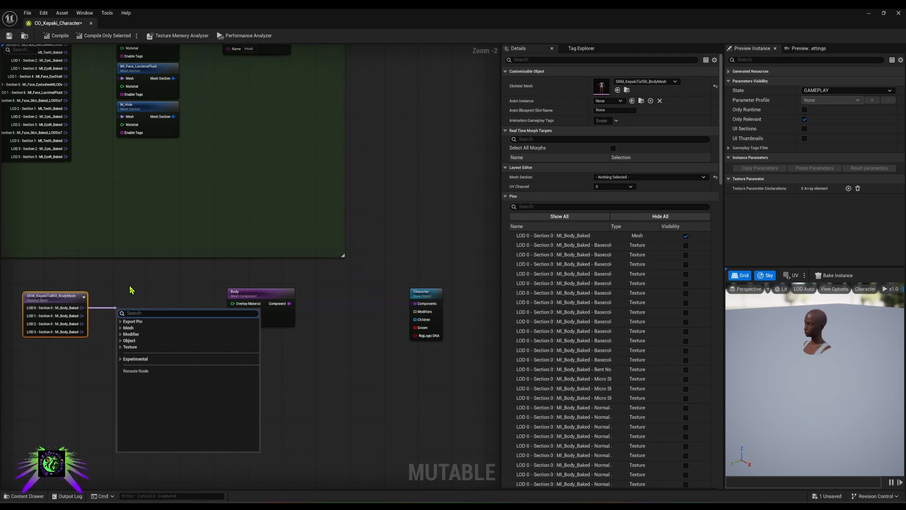
type("sec")
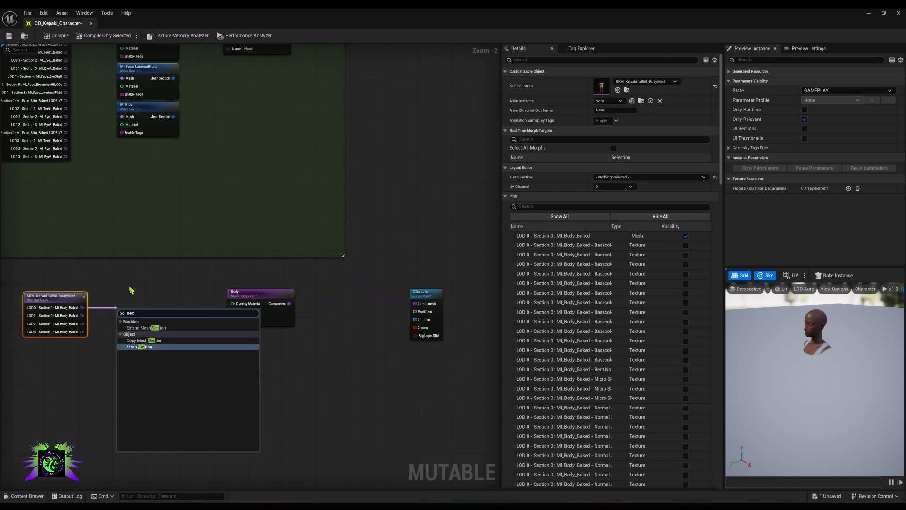
left_click(140, 347)
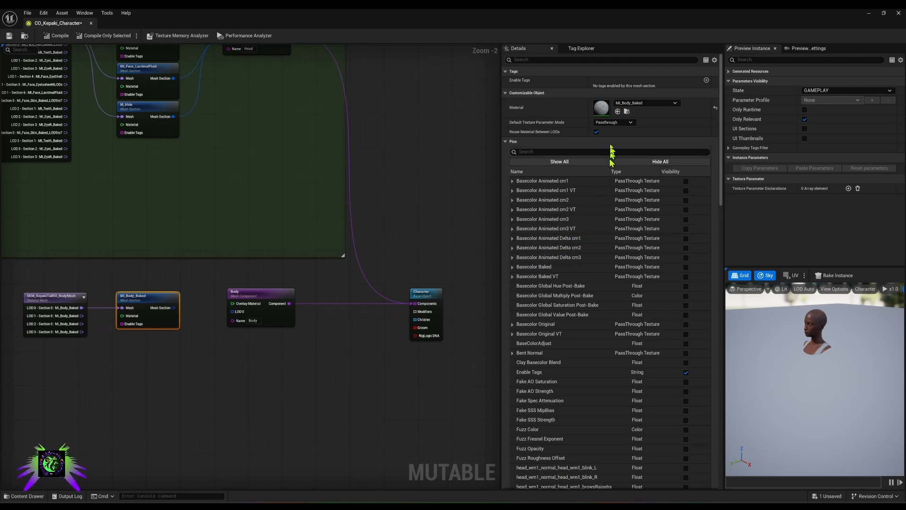
left_click_drag(173, 308, 234, 317)
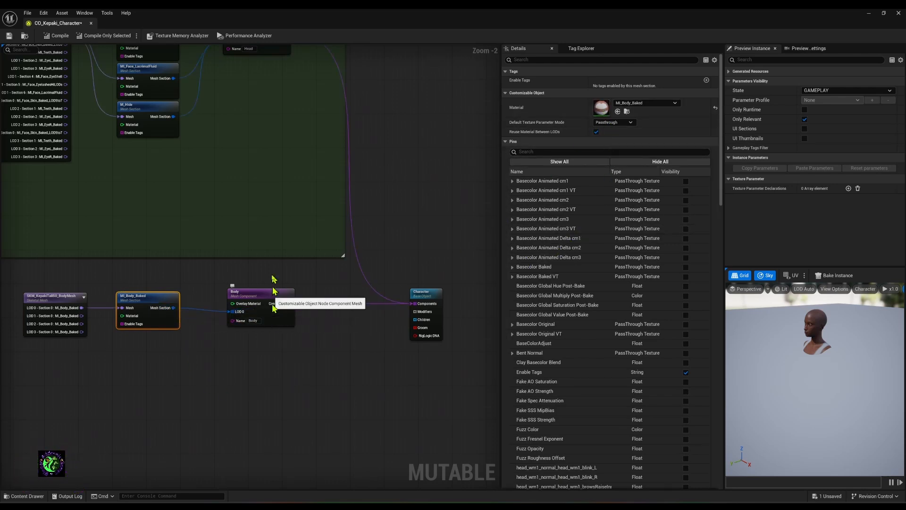
left_click(57, 36)
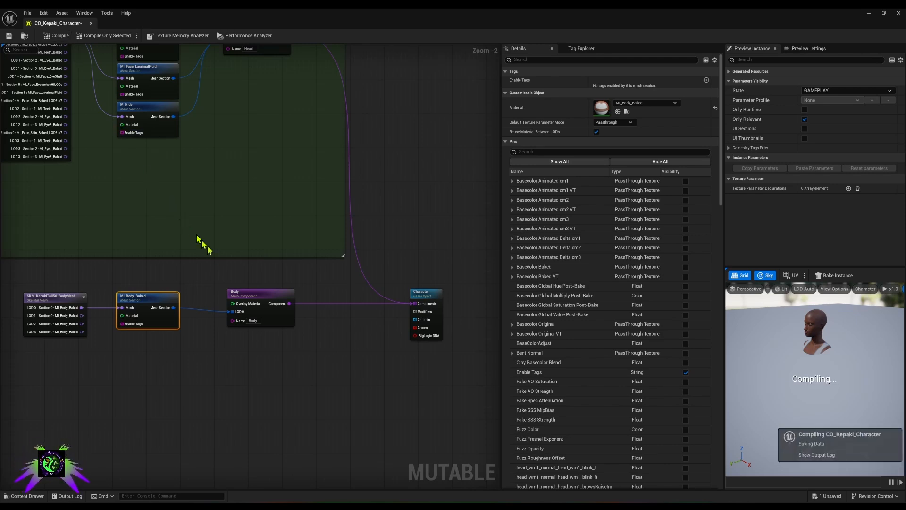
- Wrap the body mesh, MI_Body_Baked section and Body component in a comment titled Body, aligned under the Head comment
scroll(236, 365, "down", 2)
left_click_drag(49, 304, 304, 378)
type("c")
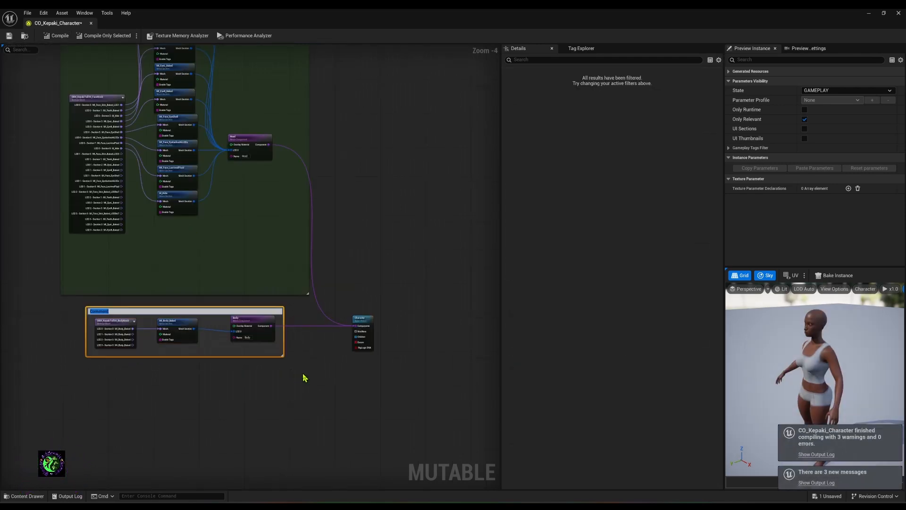
type("Body")
key("Return")
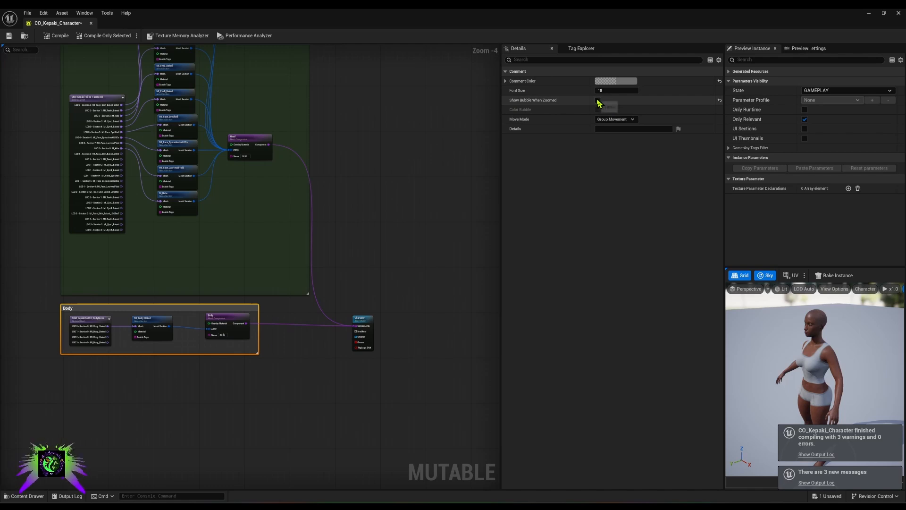
- Show the Body comment's bubble when zoomed, enable Color Bubble and set the comment color to dark yellow
left_click(598, 101)
left_click(598, 110)
left_click(614, 81)
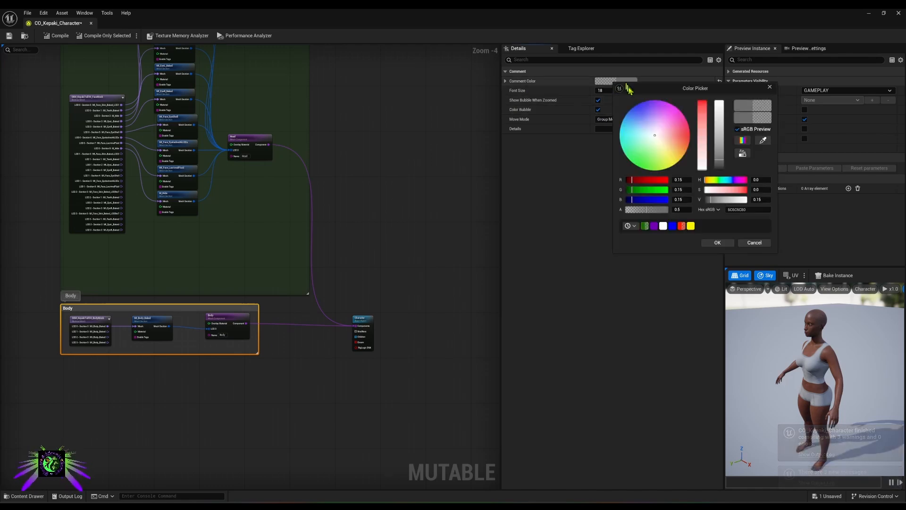
left_click_drag(663, 150, 668, 154)
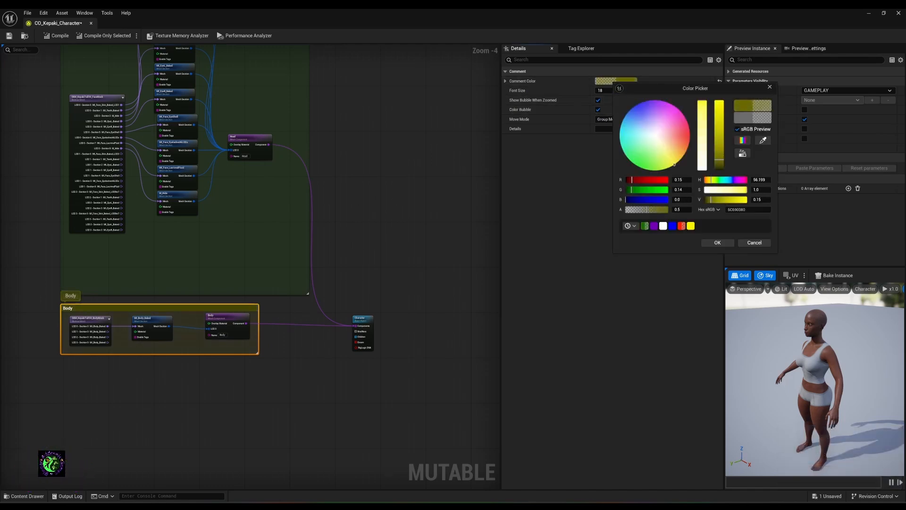
left_click(716, 242)
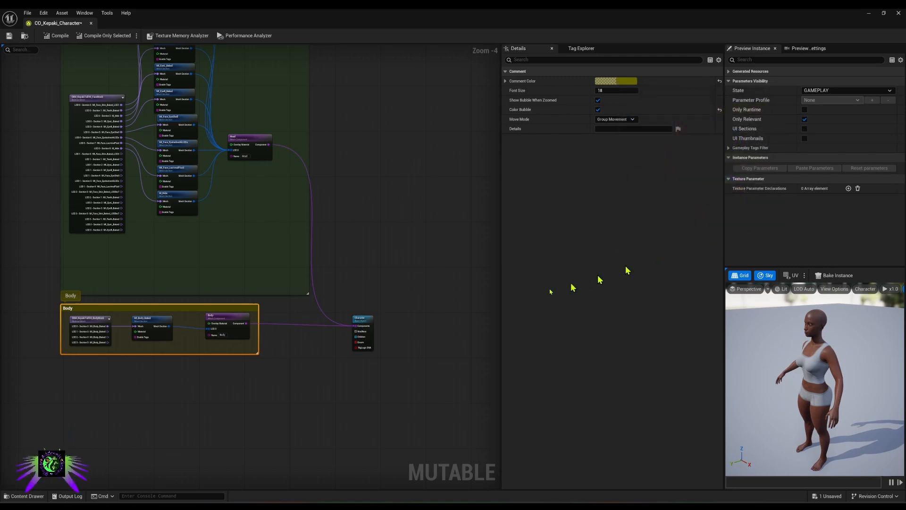
- Shift the Character node slightly to the right, away from the Body comment
scroll(342, 377, "up", 2)
scroll(340, 371, "down", 2)
right_click_drag(340, 370, 347, 302)
left_click(373, 255)
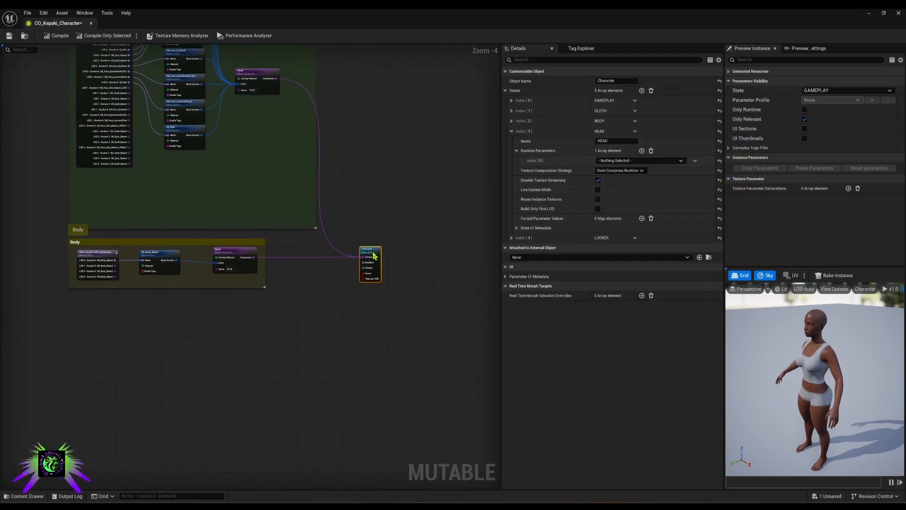
left_click_drag(373, 254, 379, 255)
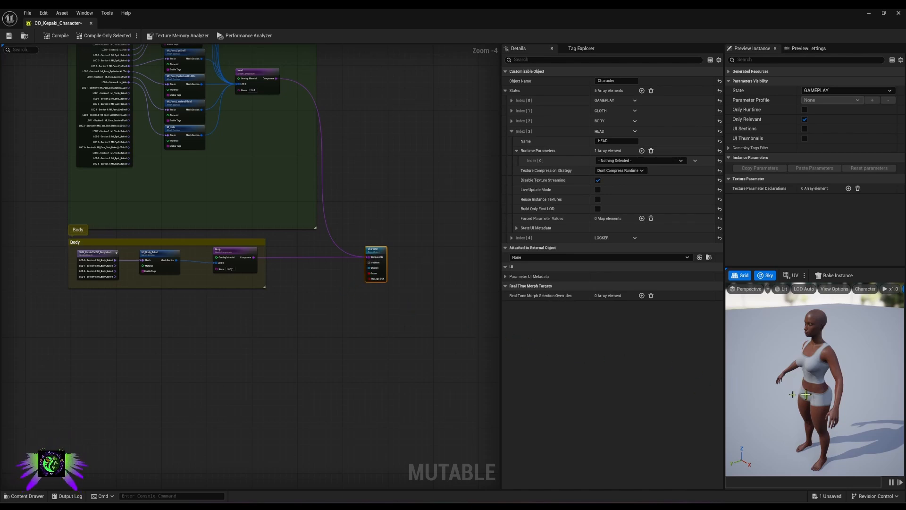
- Add a DNA Constant node to the Character node's RigLogic DNA input and place it directly beneath the Character node
right_click_drag(304, 255, 300, 318)
scroll(326, 332, "down", 1)
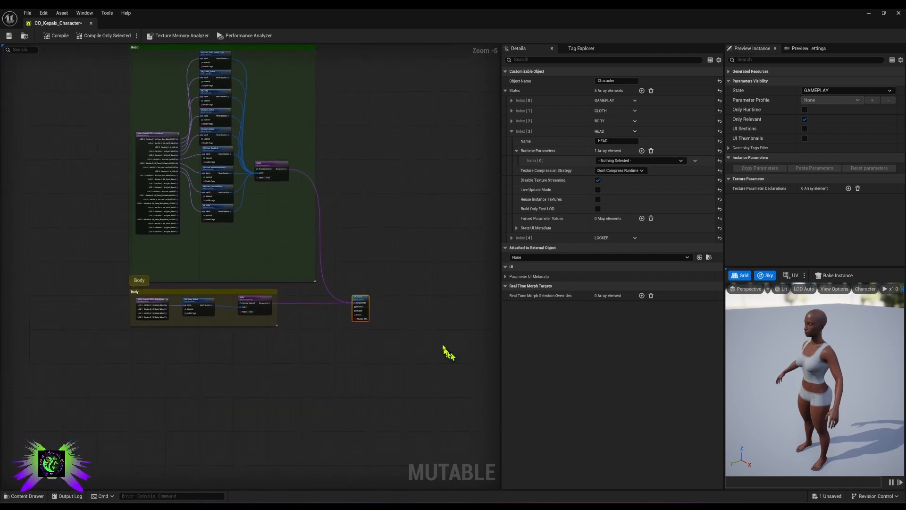
scroll(304, 337, "up", 2)
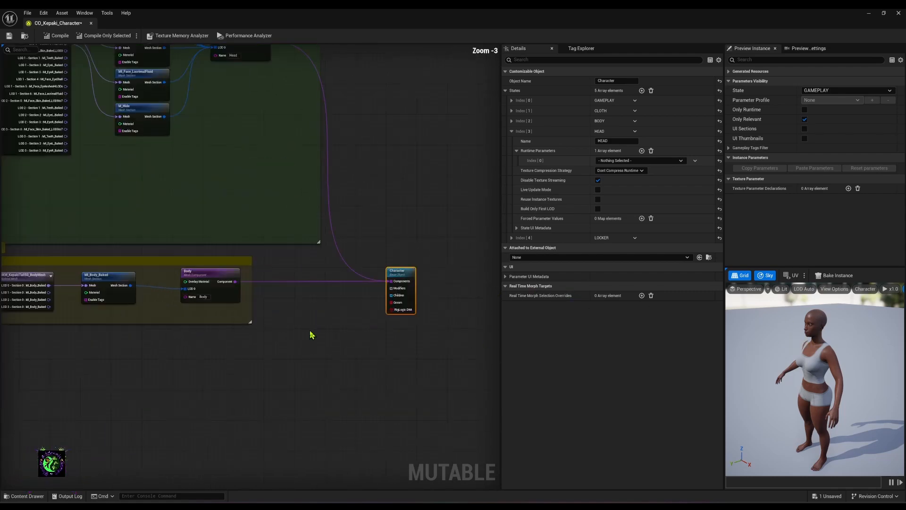
right_click_drag(309, 334, 342, 287)
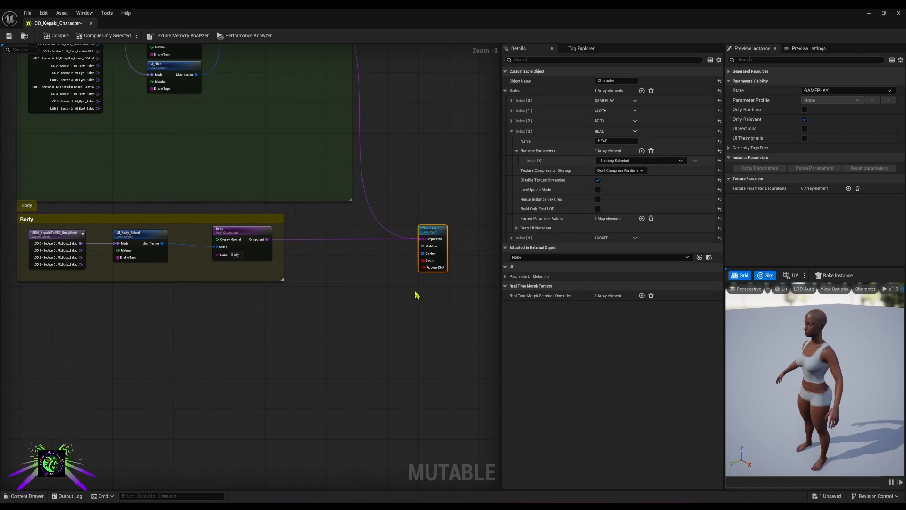
left_click_drag(423, 267, 405, 300)
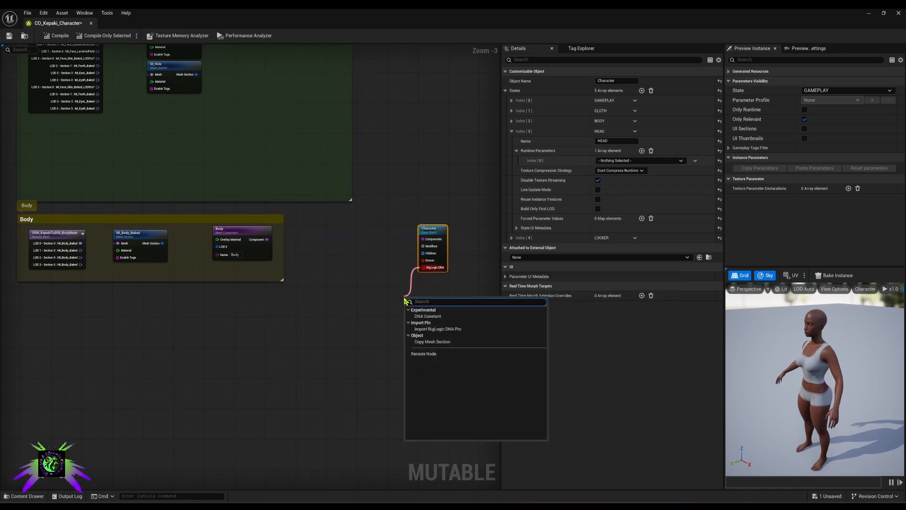
left_click(418, 316)
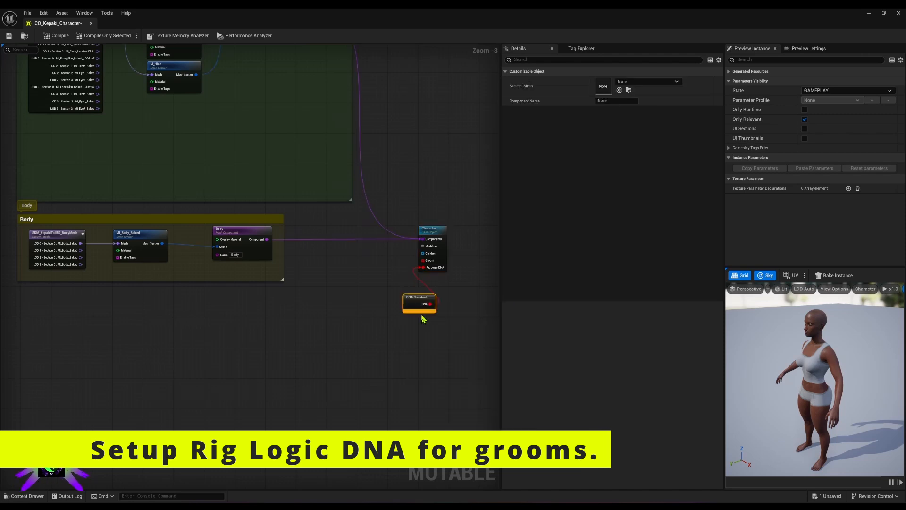
left_click_drag(416, 304, 432, 280)
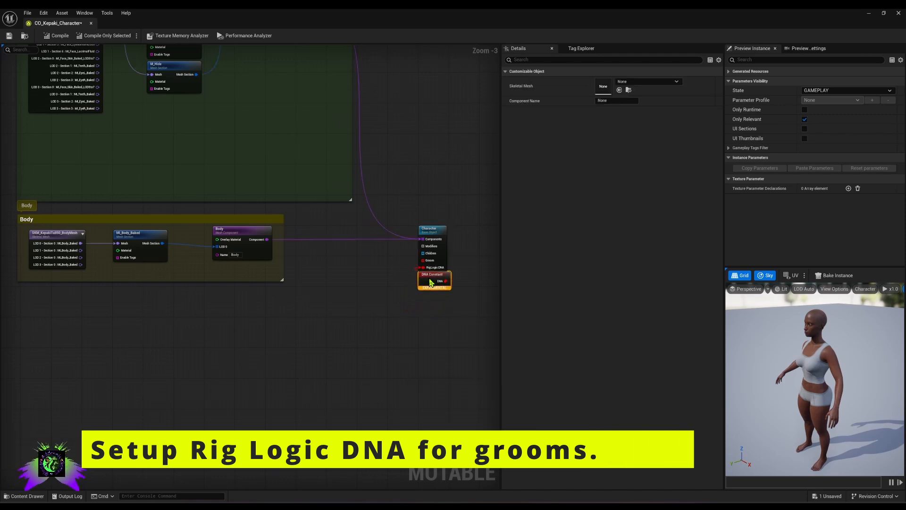
- Set the DNA Constant's Skeletal Mesh to the Head component's SKM_KepakiTall50_FaceMesh and its Component Name to Head, and compile
left_click(259, 254)
right_click_drag(174, 126, 174, 204)
left_click(281, 71)
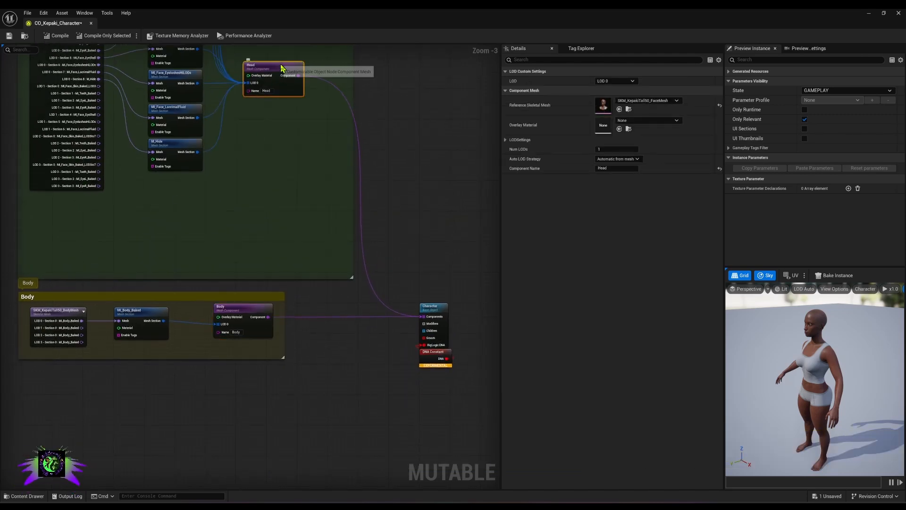
left_click(628, 110)
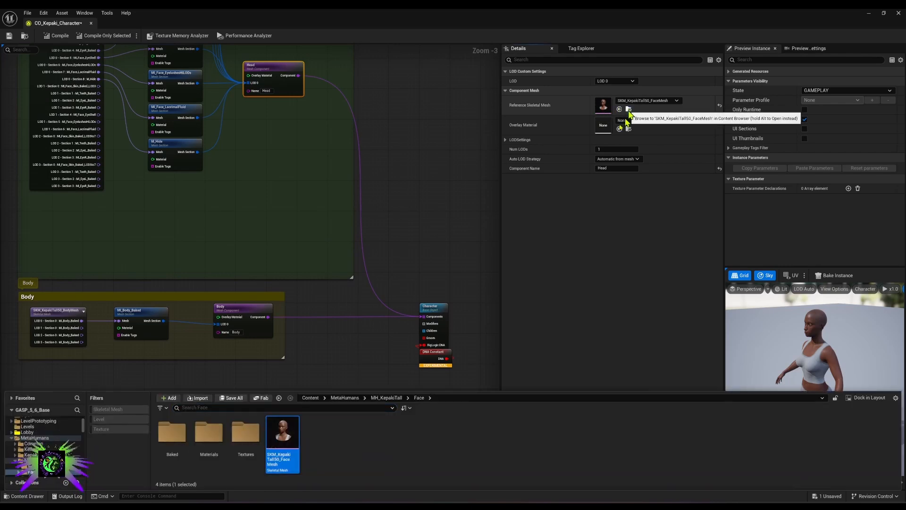
left_click(429, 363)
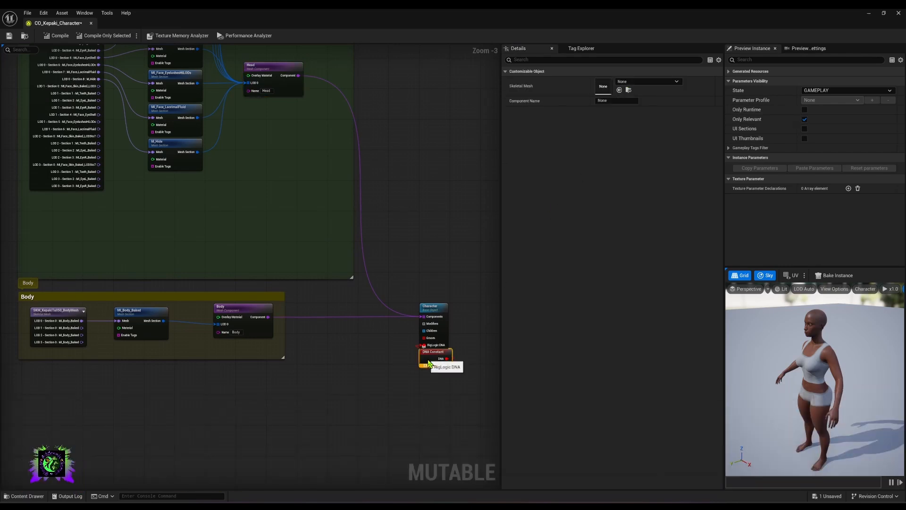
left_click(619, 90)
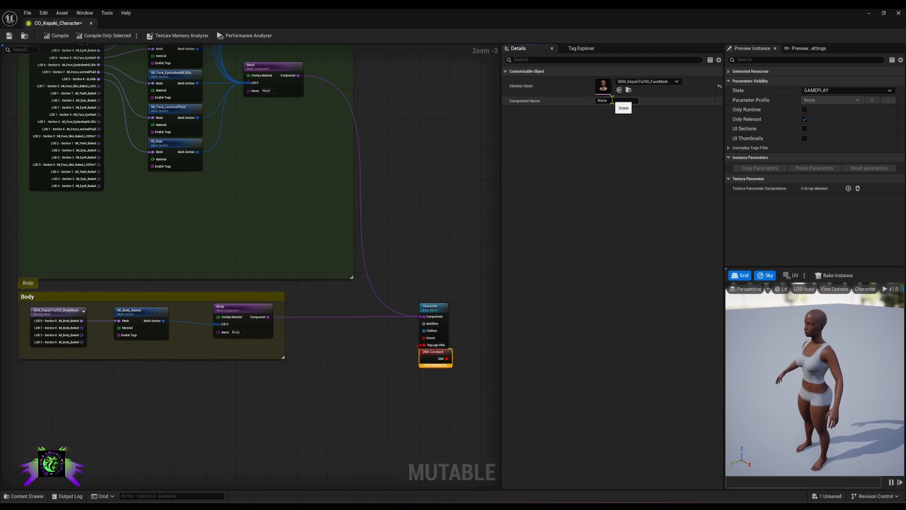
left_click(612, 100)
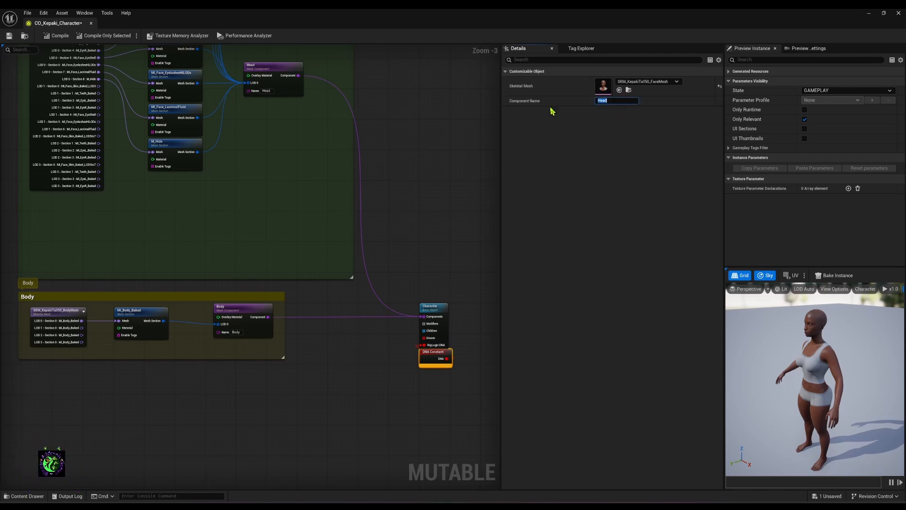
left_click(57, 36)
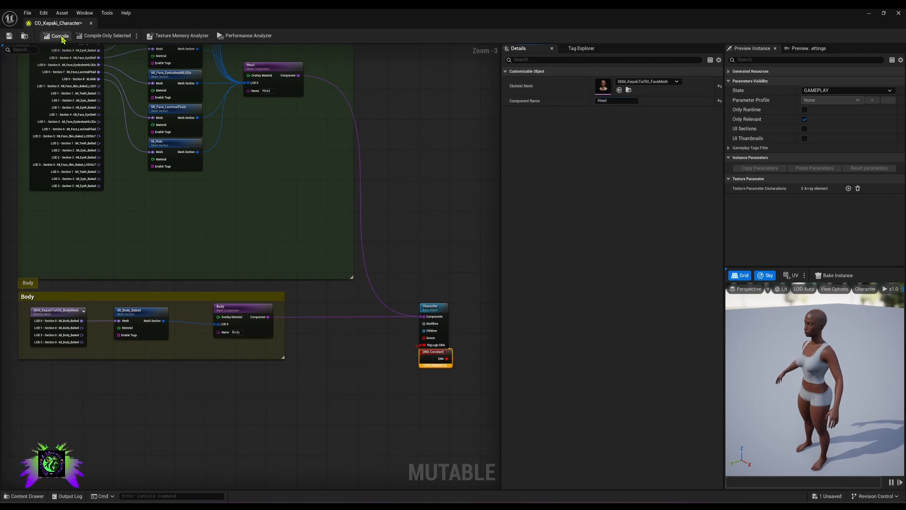
- Move the Character and DNA Constant nodes below the Body comment and add an Object Group named Hair, aligned with Character's Children input
scroll(348, 243, "down", 3)
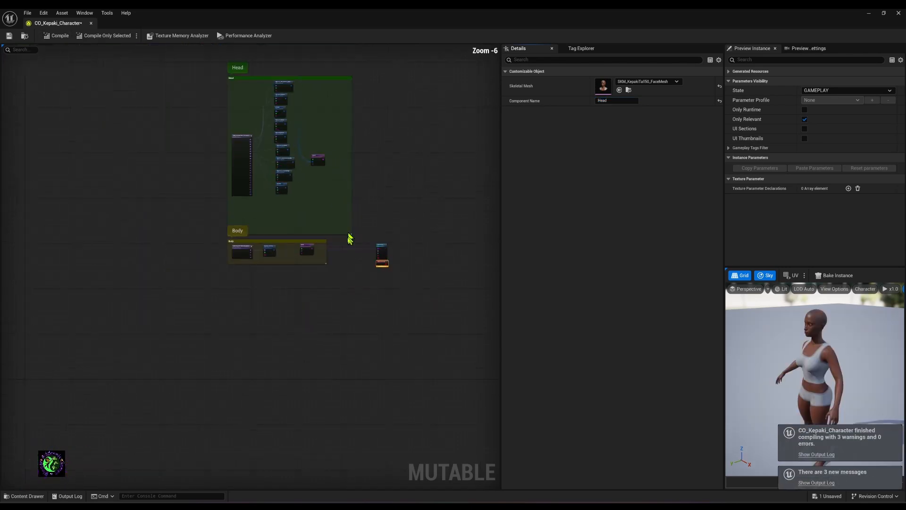
scroll(347, 257, "up", 3)
right_click_drag(348, 259, 300, 214)
left_click_drag(364, 172, 413, 245)
left_click_drag(414, 206, 283, 290)
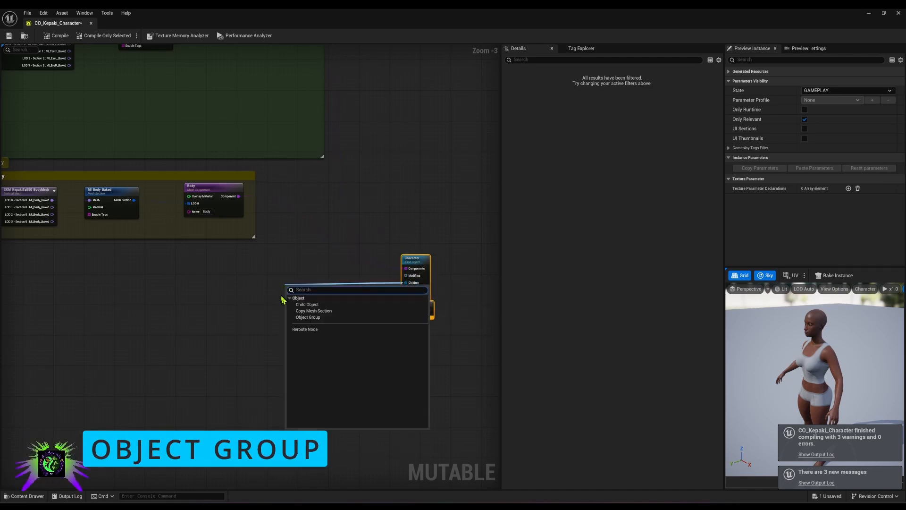
left_click(311, 317)
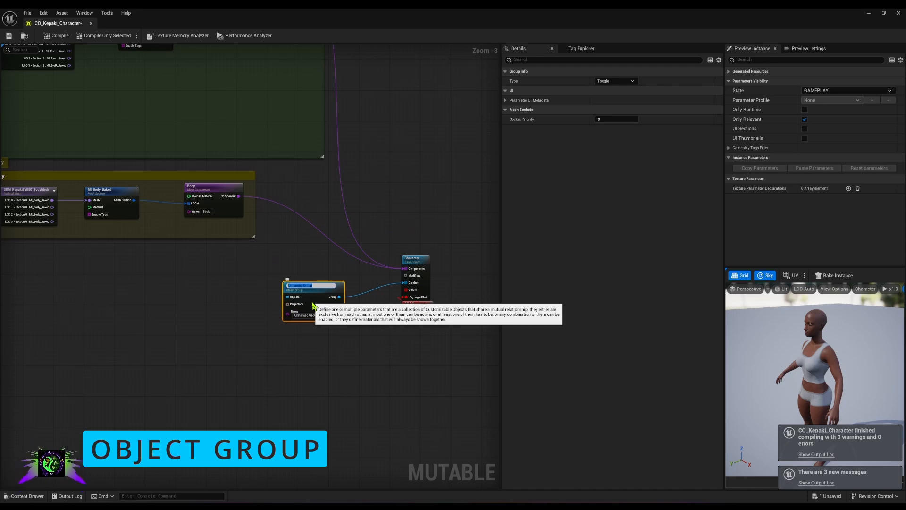
type("Hair")
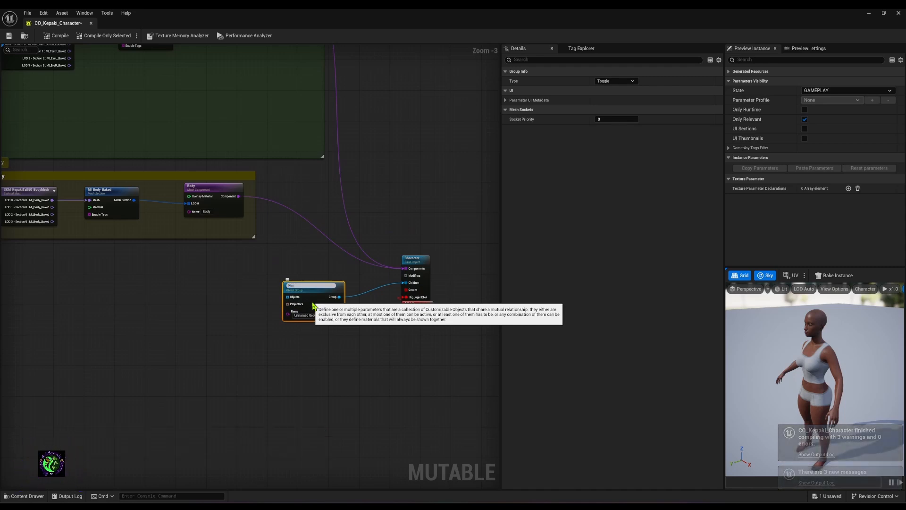
key("Return")
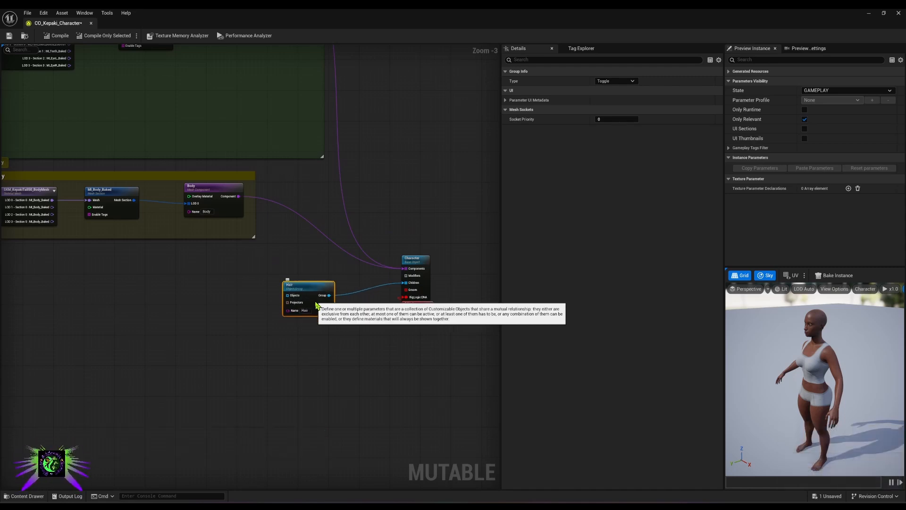
left_click_drag(312, 305, 312, 287)
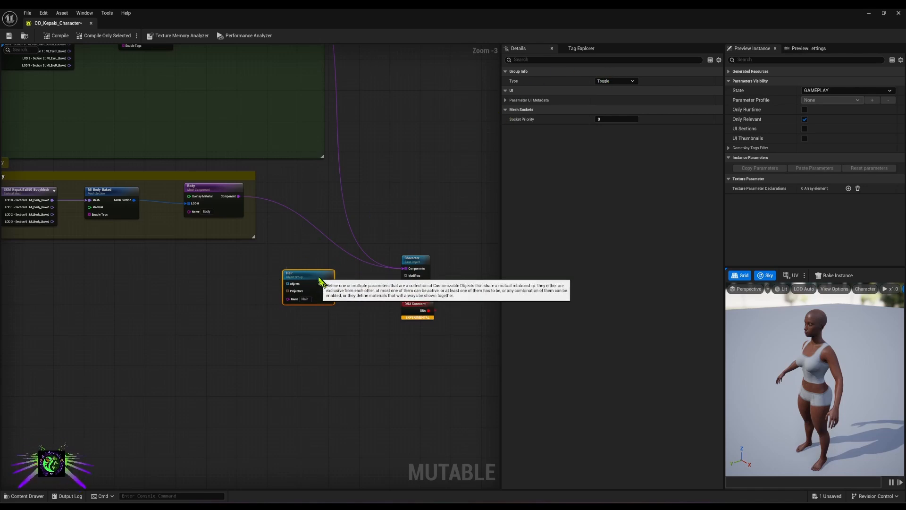
left_click_drag(323, 283, 315, 282)
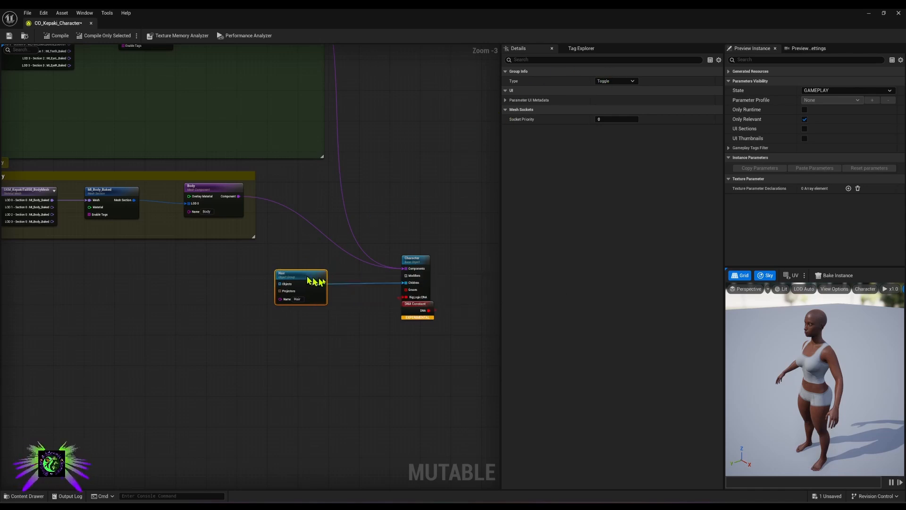
- Set the Hair object group's Type to One or None with None as the Default Value
left_click(413, 279)
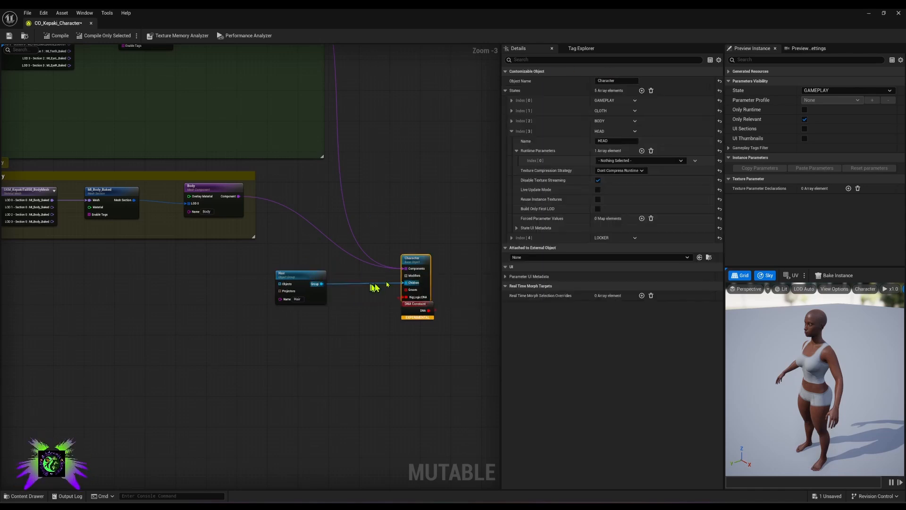
left_click(307, 283)
left_click(623, 82)
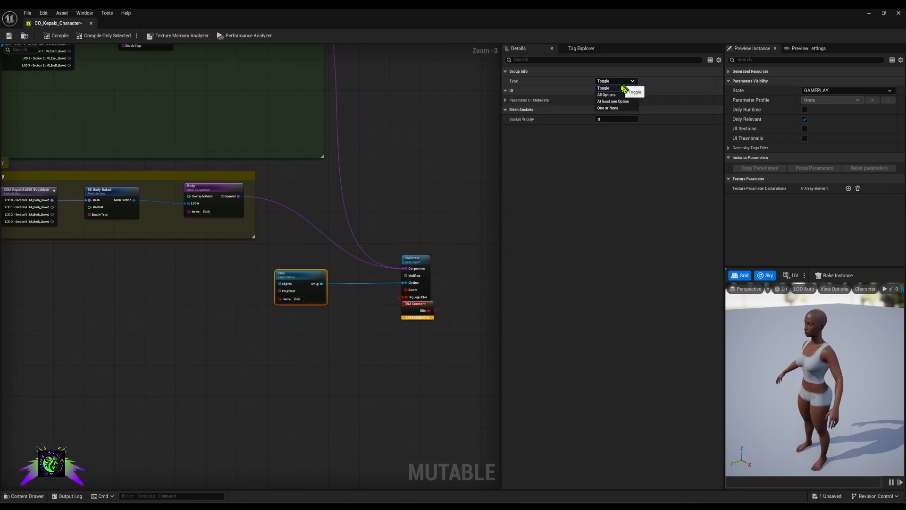
left_click(611, 108)
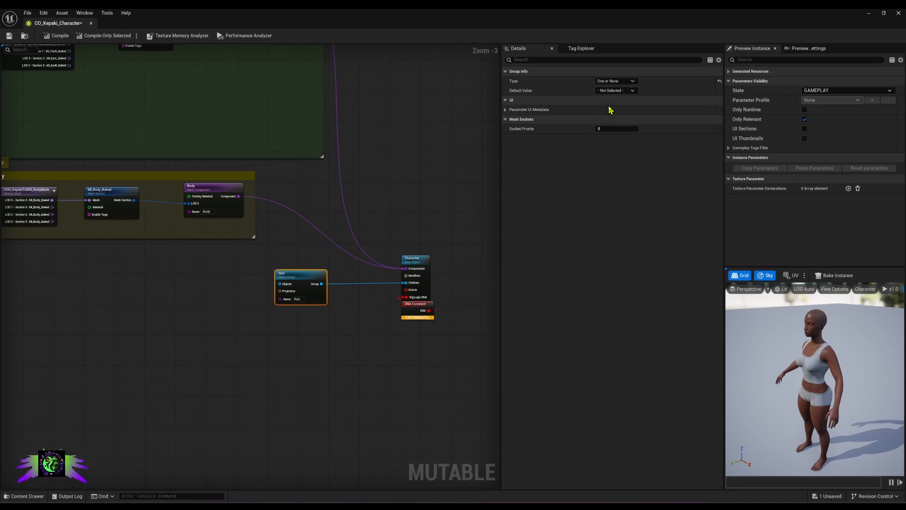
right_click_drag(248, 296, 269, 275)
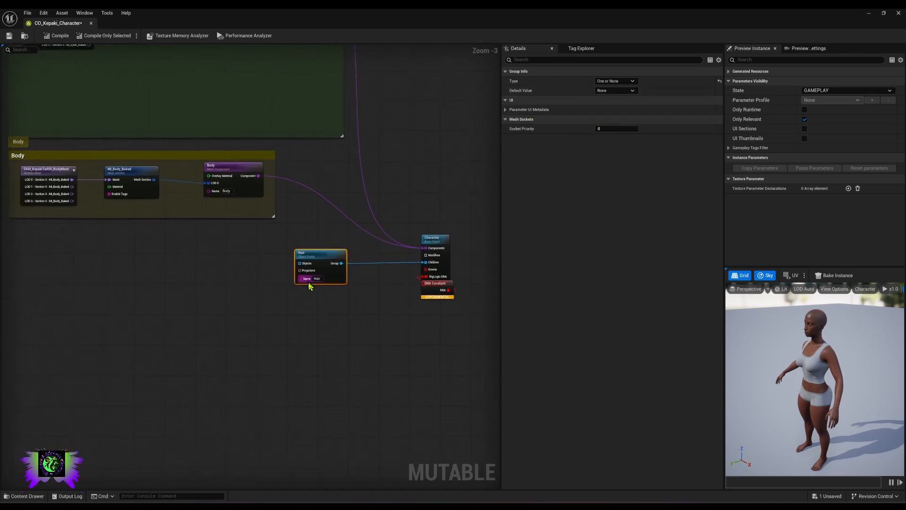
- Add a Child Object named Hair Updo to the Hair group's Objects input, align it beside the group, and expand its Parameter UI Metadata
right_click_drag(299, 302, 298, 335)
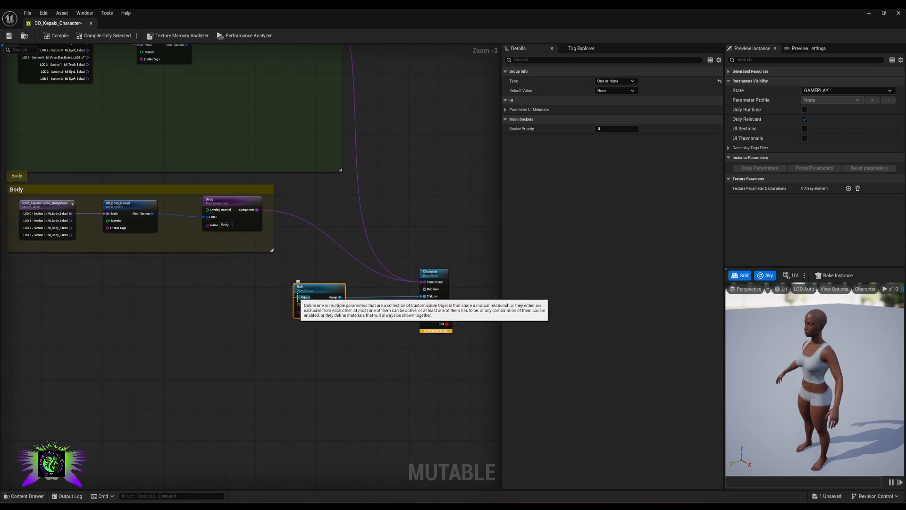
left_click_drag(298, 297, 221, 302)
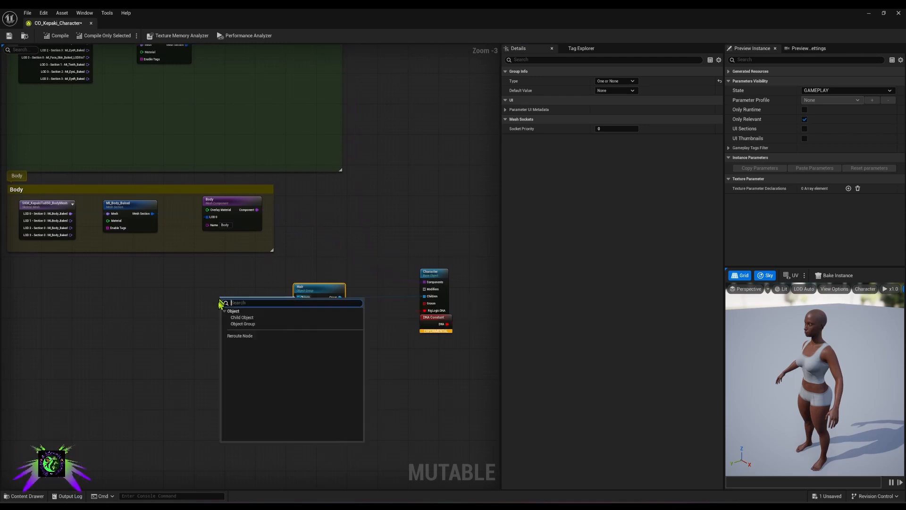
left_click(247, 318)
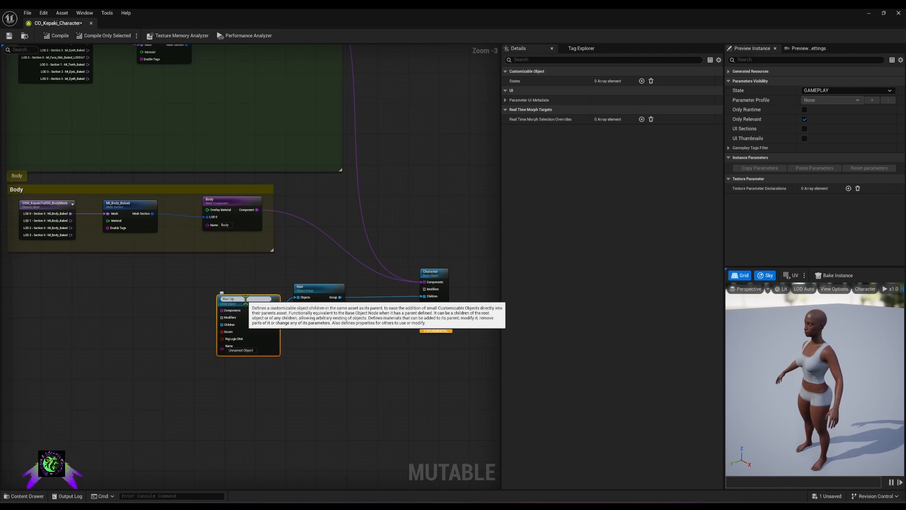
key("Return")
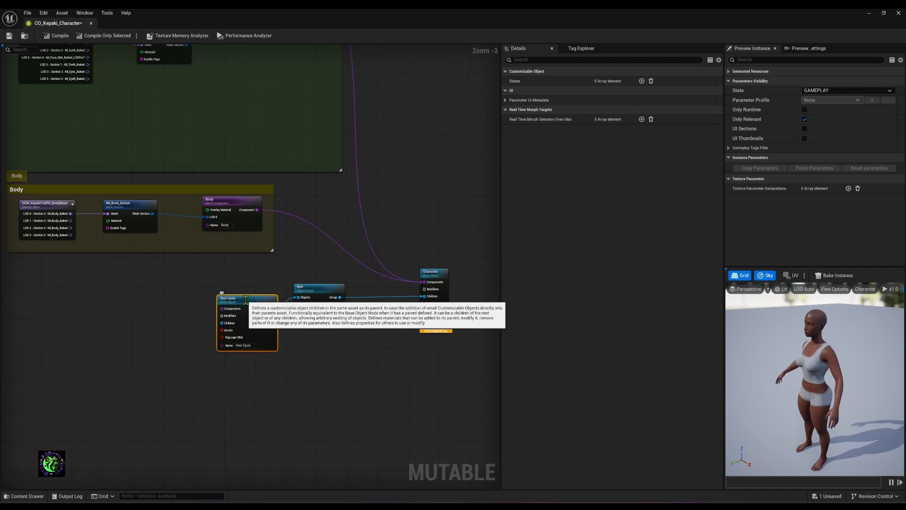
left_click_drag(256, 332, 246, 323)
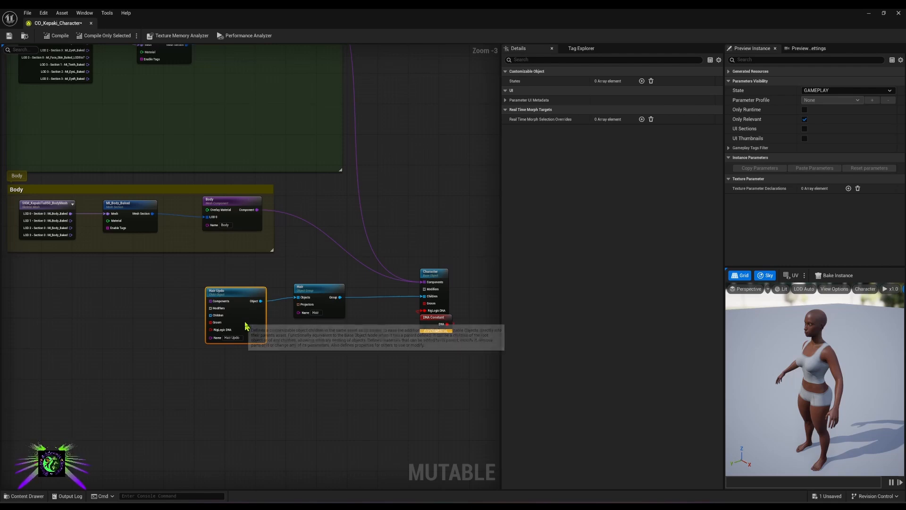
mouse_move(245, 325)
right_mouse_down()
mouse_move(289, 296)
mouse_move(247, 338)
mouse_move(247, 326)
right_mouse_up()
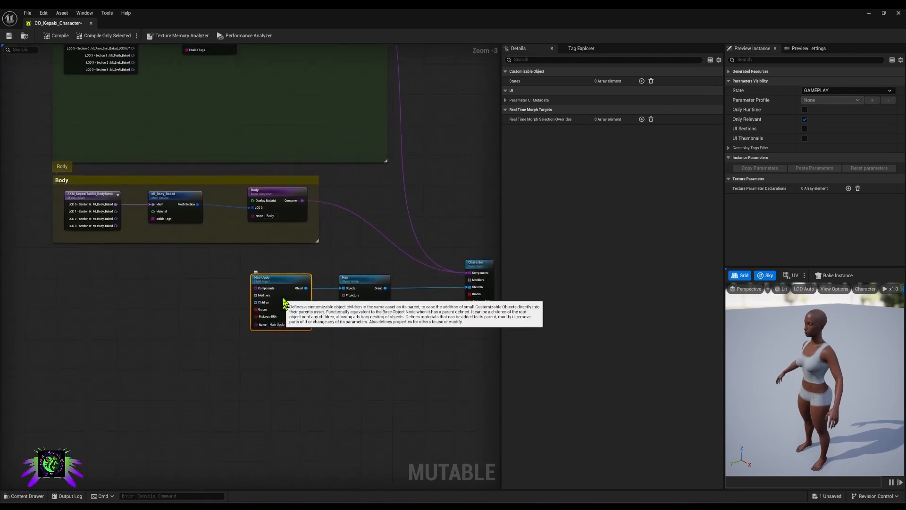
left_click(507, 101)
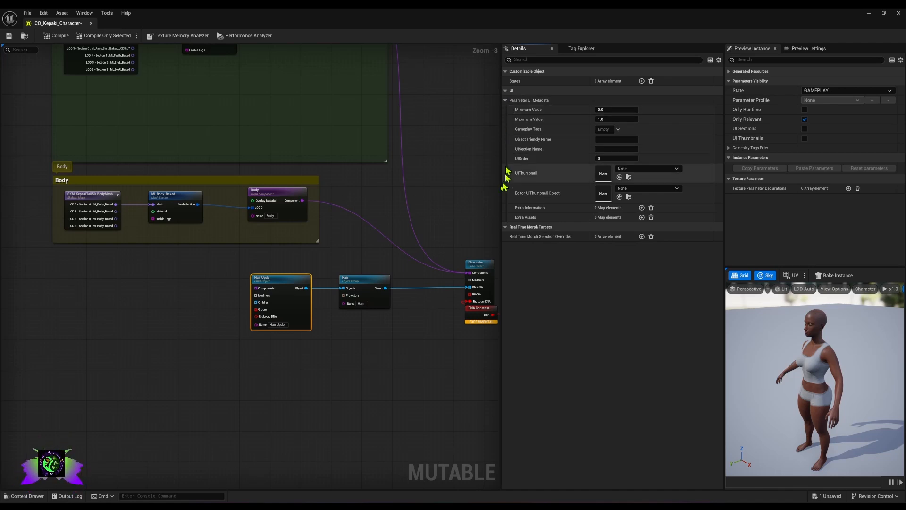
- Add four stacked Groom Constant nodes beside the Hair Updo node and connect them all to its Groom input
left_click_drag(255, 309, 185, 370)
left_click(214, 330)
key("ctrl+d")
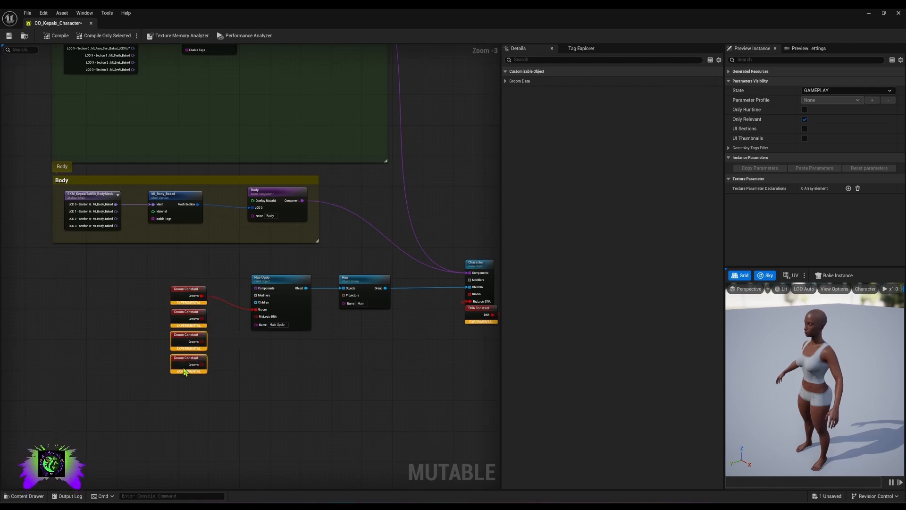
left_click_drag(202, 319, 255, 309)
left_click_drag(201, 341, 258, 315)
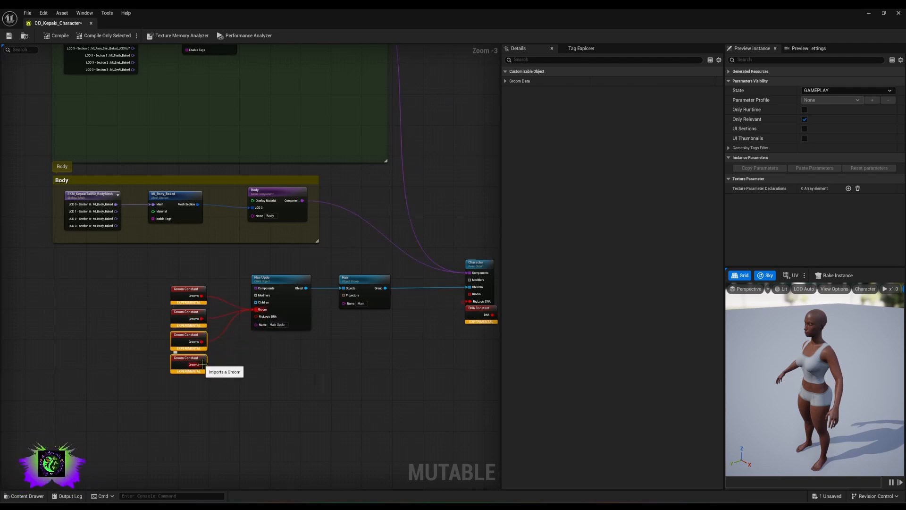
left_click_drag(201, 364, 254, 312)
left_click_drag(254, 311, 255, 309)
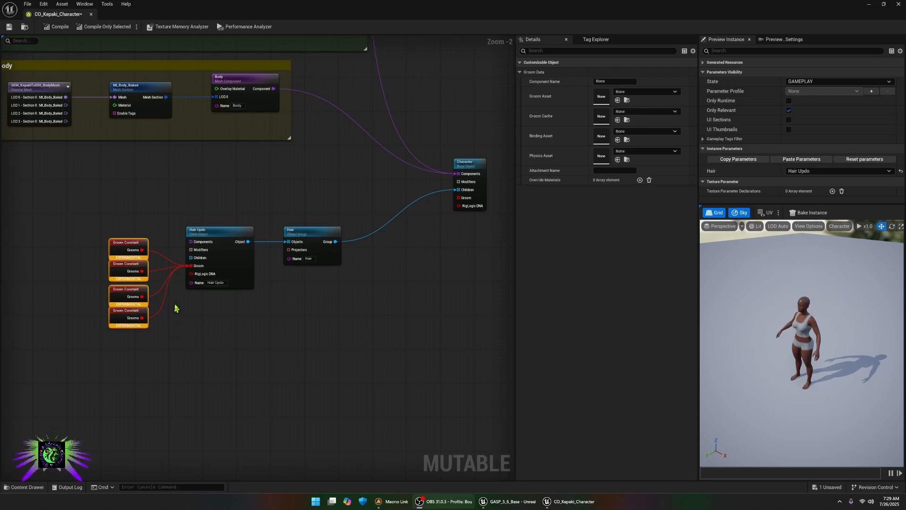
- Set the topmost Groom Constant's Component Name to Head and its Attachment Name to Hair
left_click(126, 247)
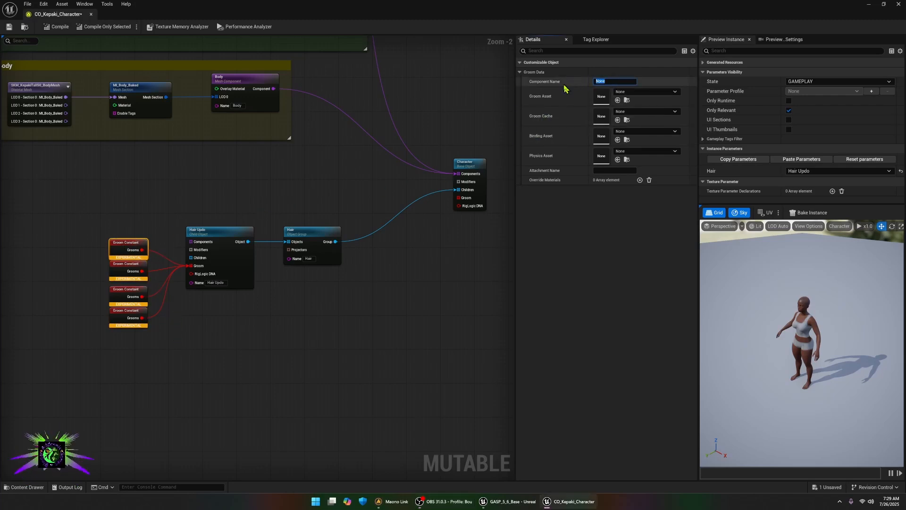
type("Head")
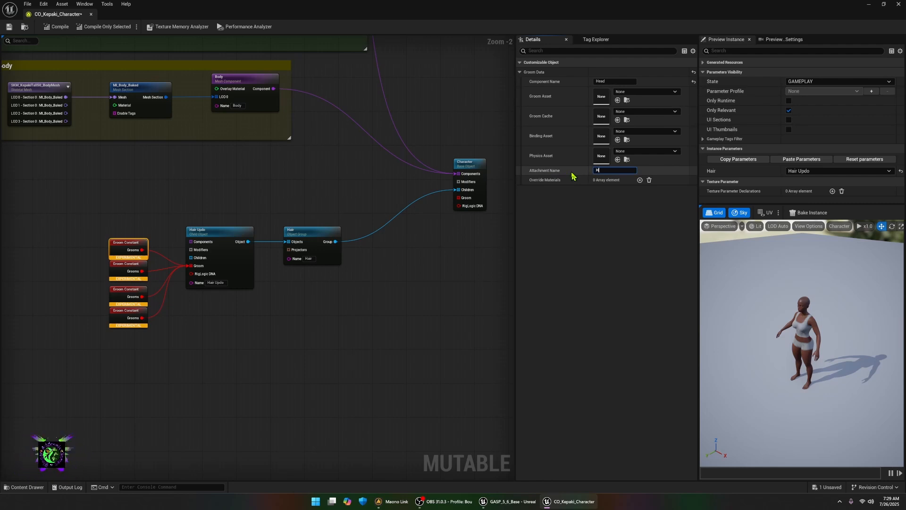
type("air")
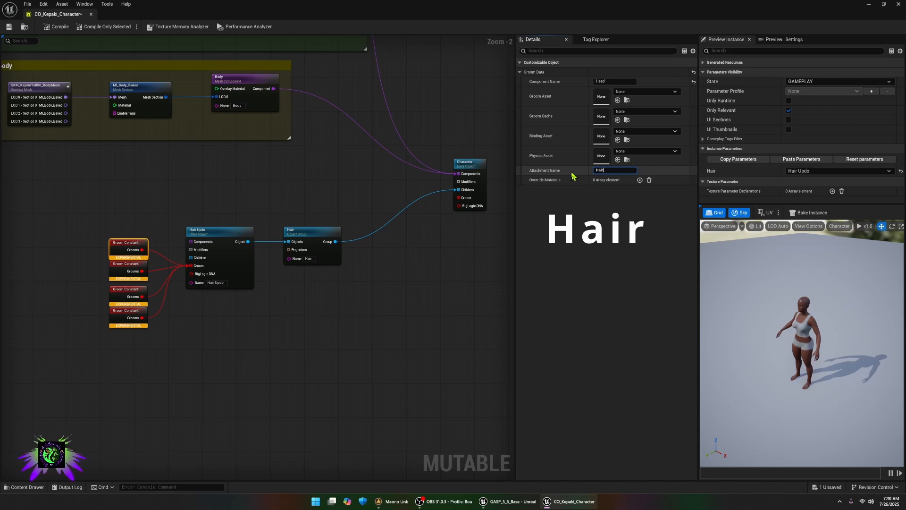
key("Return")
- Assign Hair_S_Updo as the topmost Groom Constant's Groom Asset and Hair_S_Updo_Binding as its Binding Asset, and compile
left_click(625, 93)
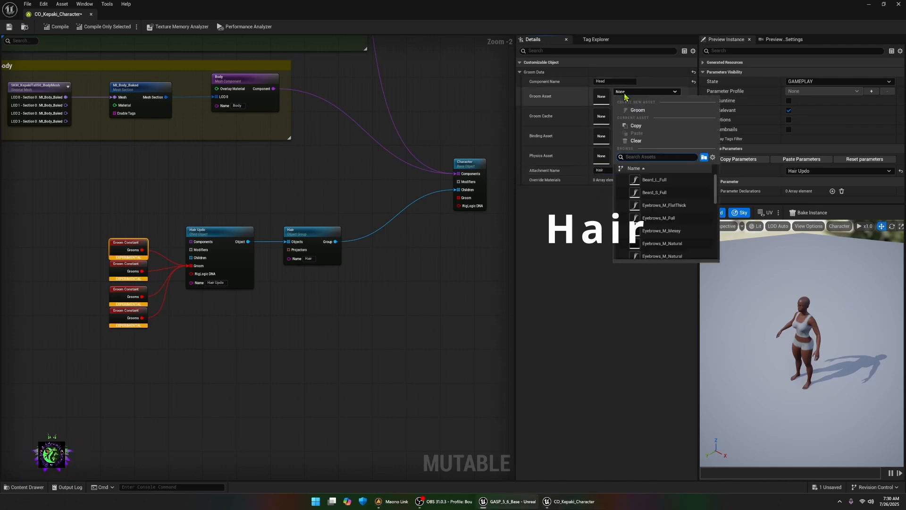
type("u")
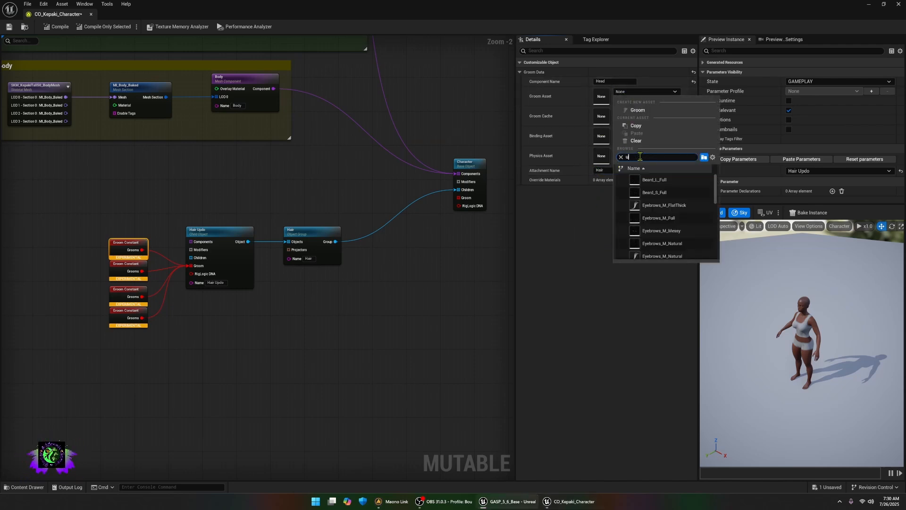
type("pdo")
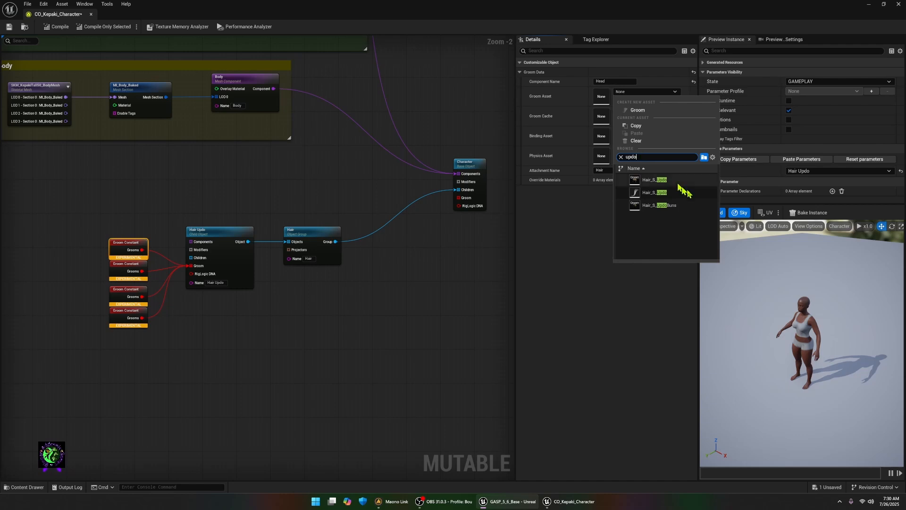
left_click(654, 180)
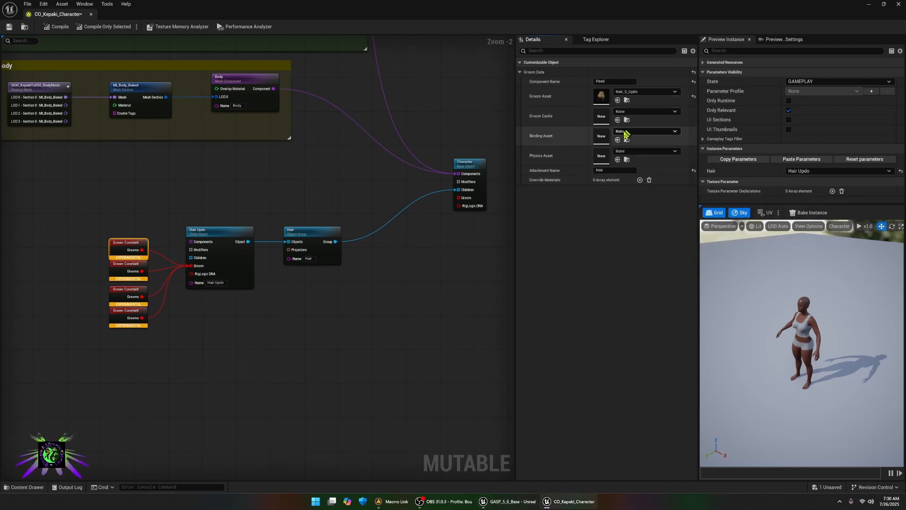
left_click(622, 132)
type("up")
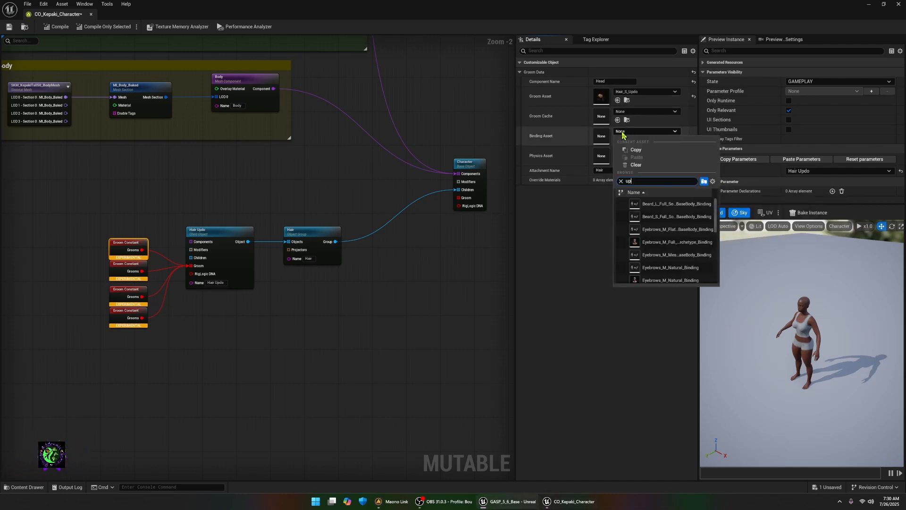
type("do")
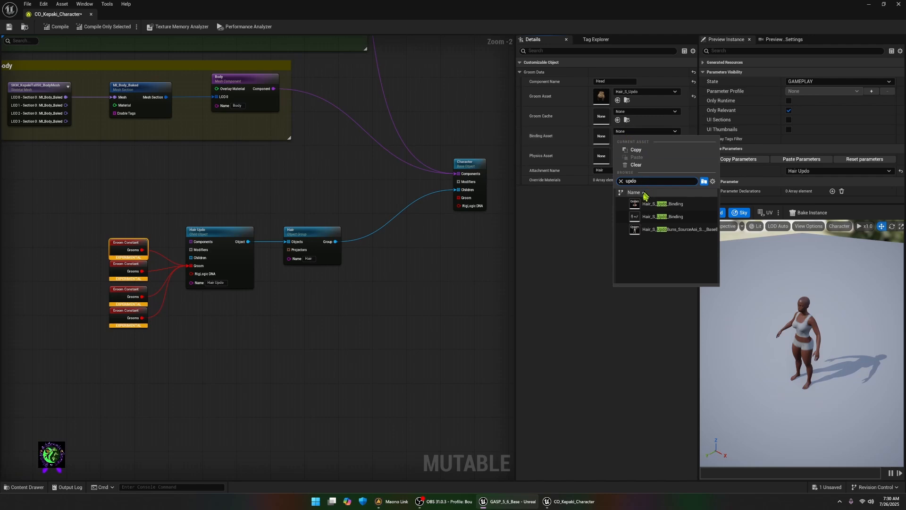
left_click(649, 207)
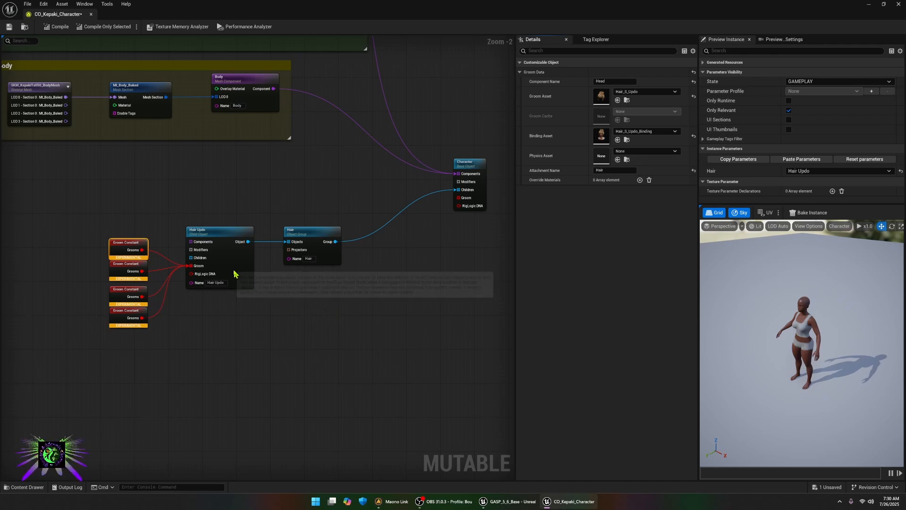
left_click(60, 29)
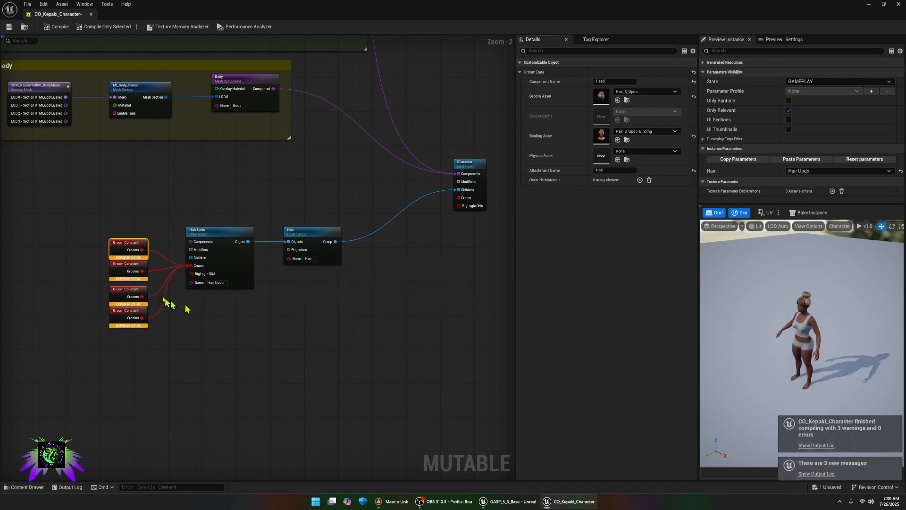
- Set the second Groom Constant's Component Name to Head and its Groom Asset to Eyebrows_M_Natural
left_click(128, 273)
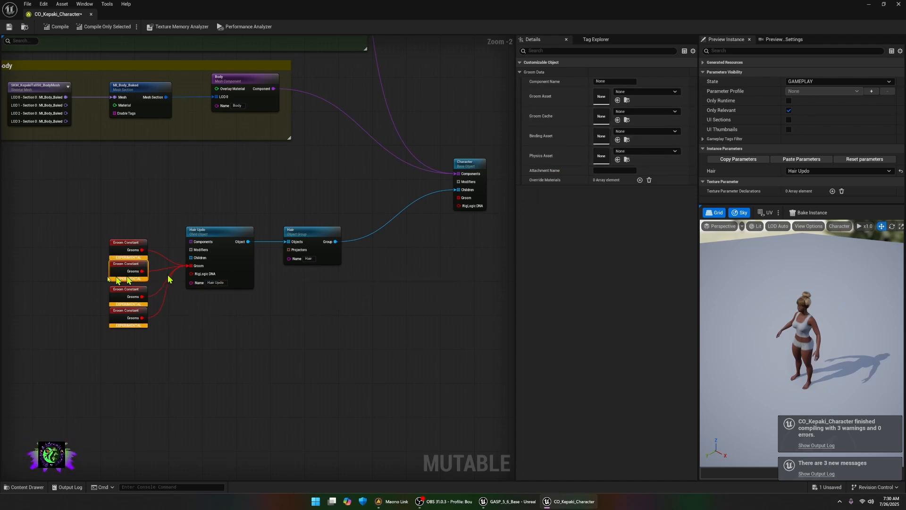
left_click(613, 82)
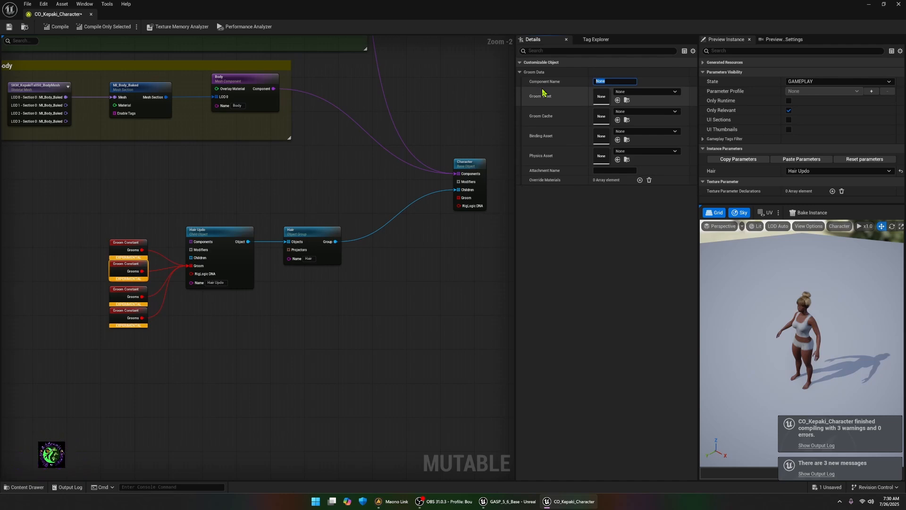
type("Head")
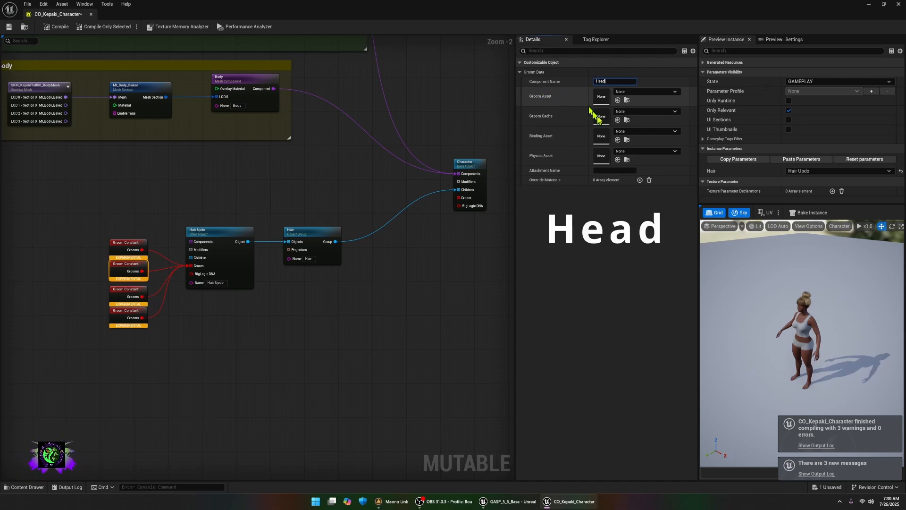
left_click(636, 92)
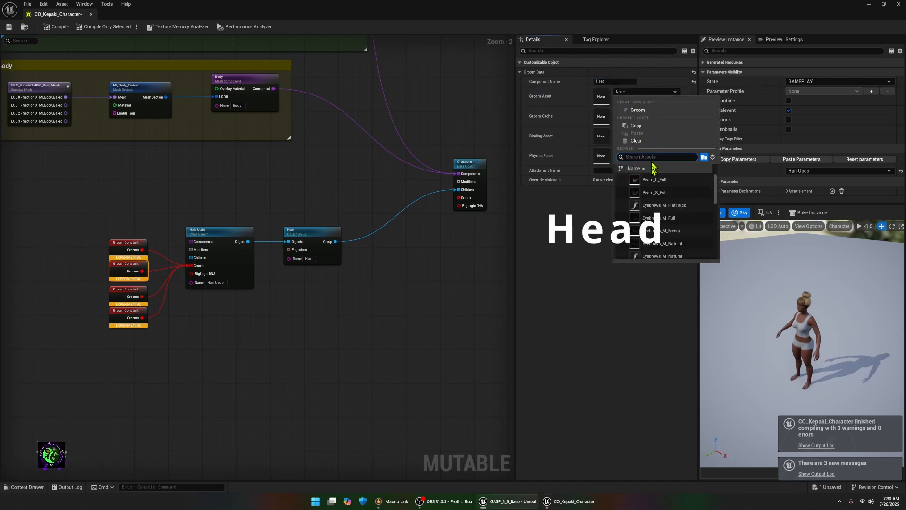
type("e")
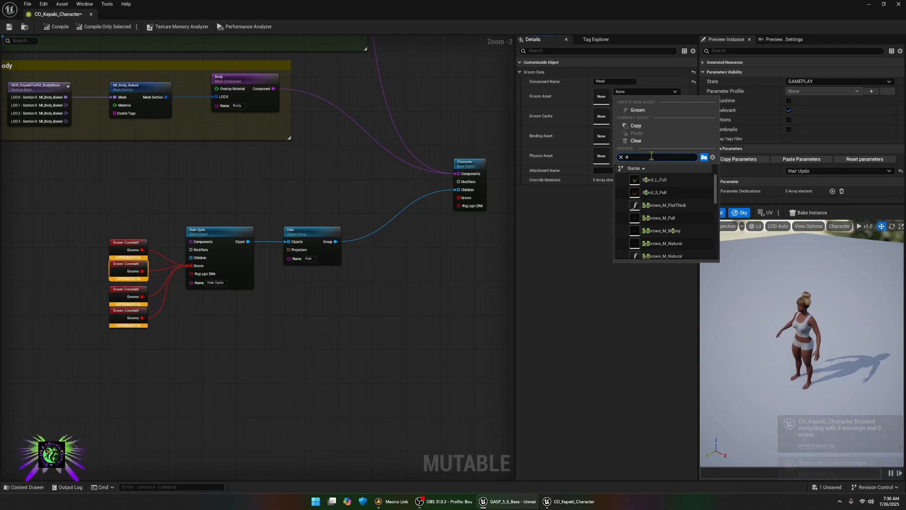
type("yebr")
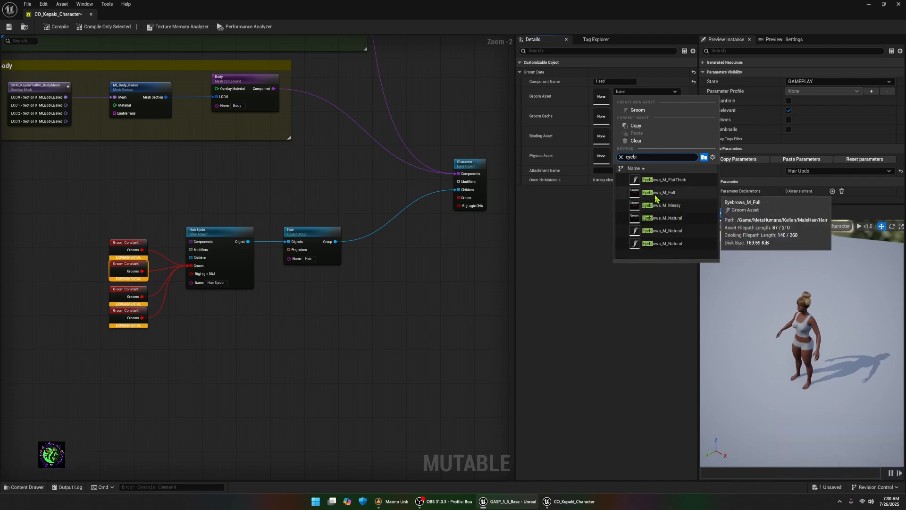
left_click(651, 221)
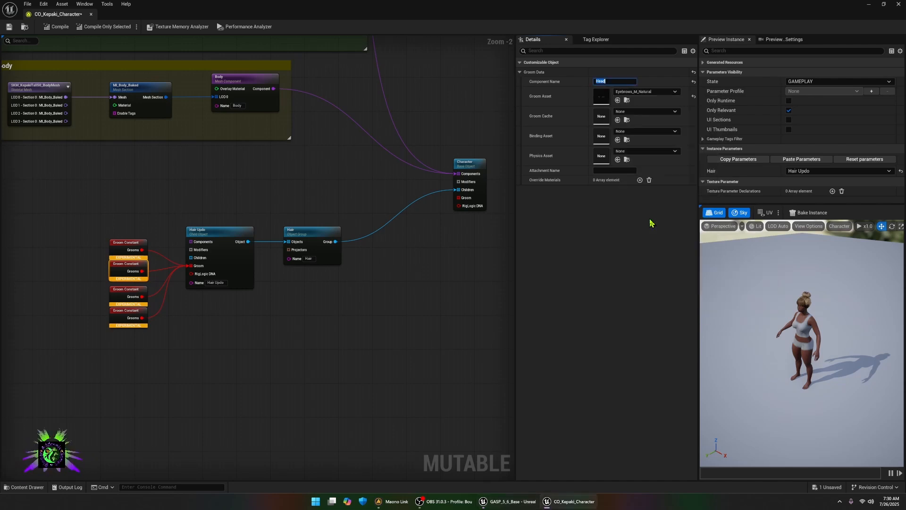
- Set the second Groom Constant's Binding Asset to Eyebrows_M_Natural_Binding from MHC_Kepaki_Character and its Attachment Name to Eyebrows
left_click(635, 133)
type("b")
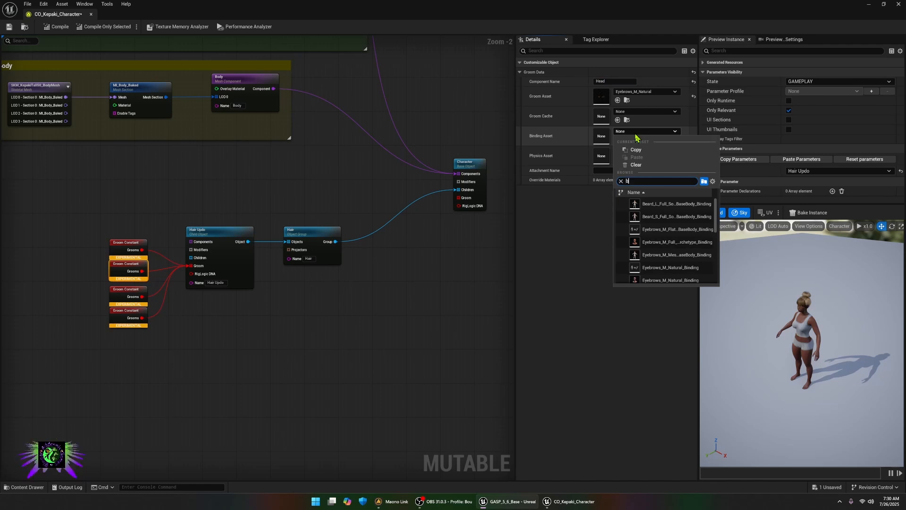
type("row kep")
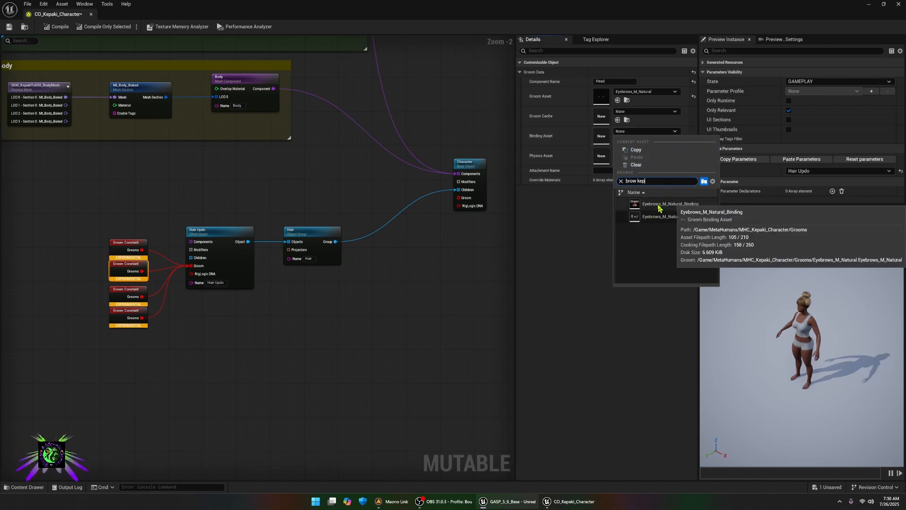
left_click(660, 204)
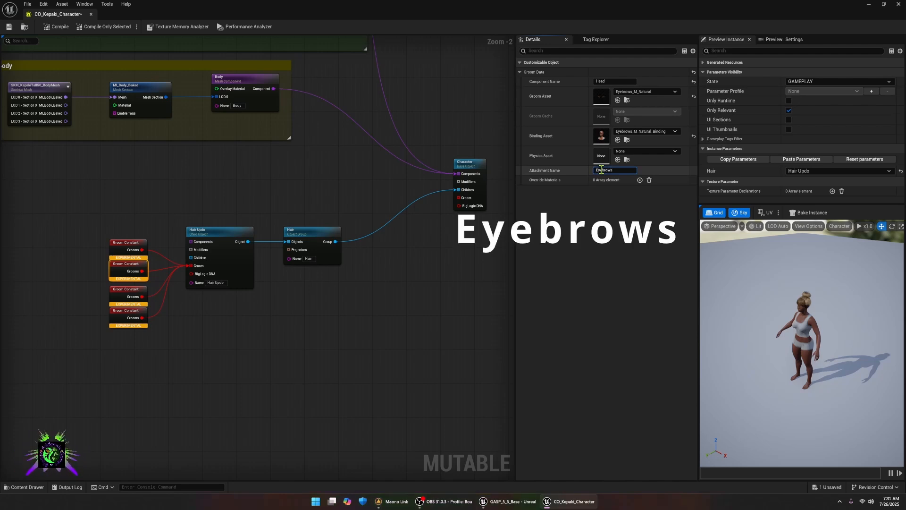
left_click(600, 217)
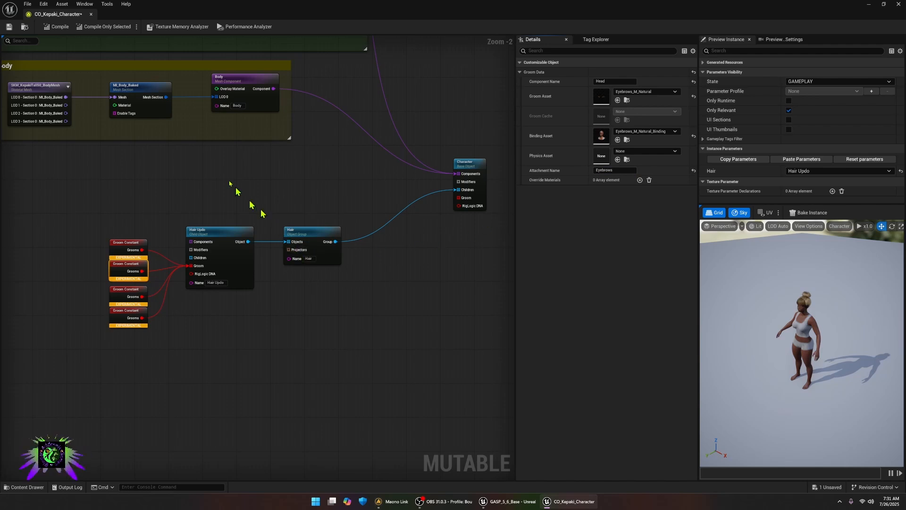
- Compile the customizable object and widen the preview to inspect the character's face up close
left_click(60, 29)
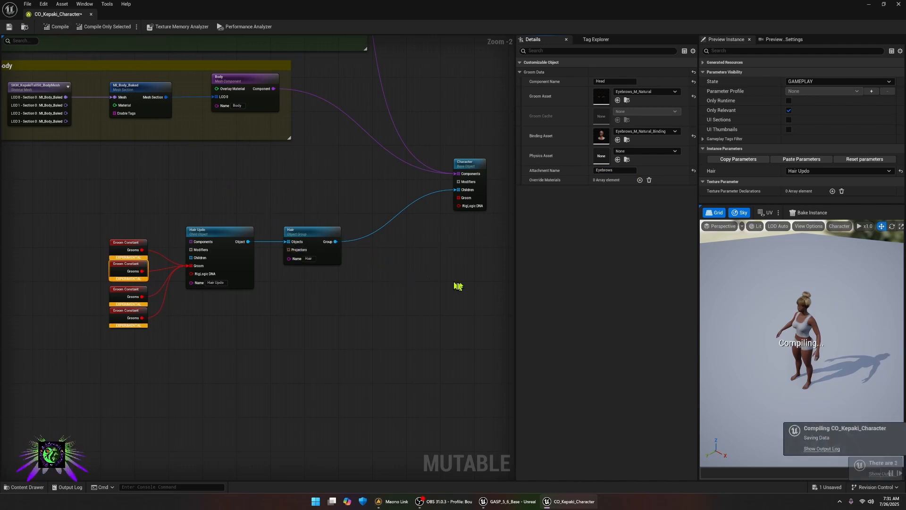
mouse_move(812, 326)
right_mouse_down()
mouse_move(832, 269)
mouse_move(819, 325)
mouse_move(819, 302)
mouse_move(823, 341)
mouse_move(820, 278)
mouse_move(815, 320)
right_mouse_up()
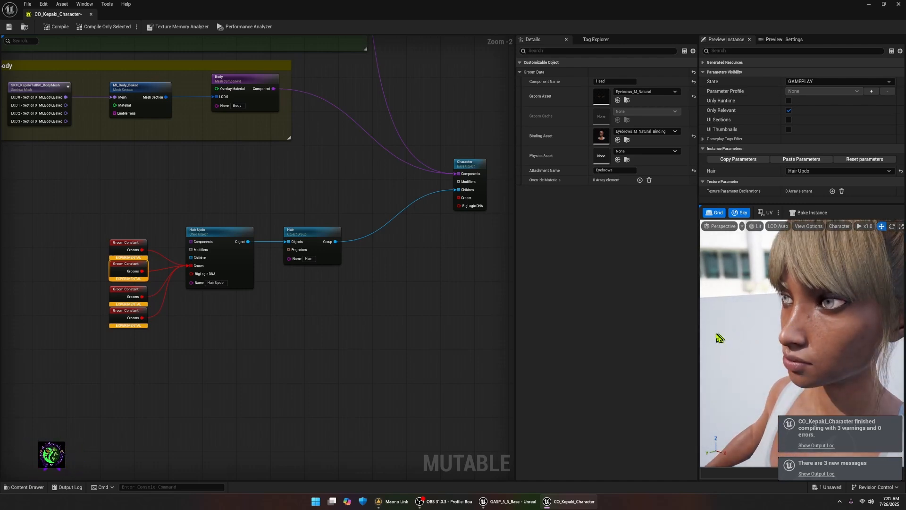
left_click_drag(701, 337, 649, 330)
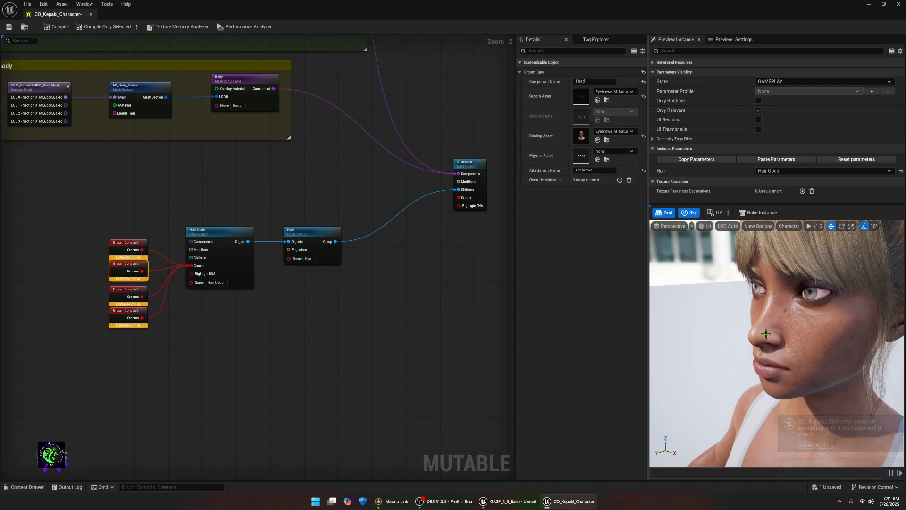
- Set the third Groom Constant's Component Name to Head and its Groom Asset to Eyelashes_L_Curl
right_click_drag(765, 333, 736, 333)
left_click(119, 296)
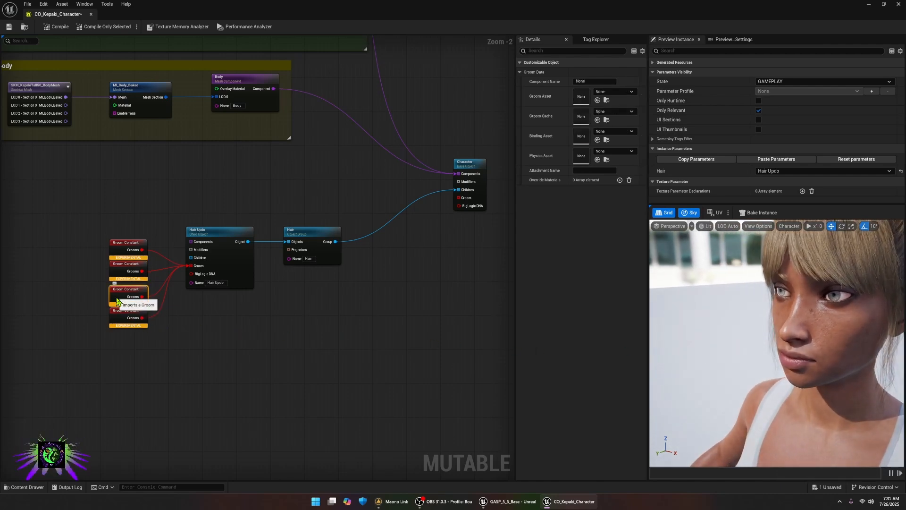
right_click_drag(71, 299, 120, 294)
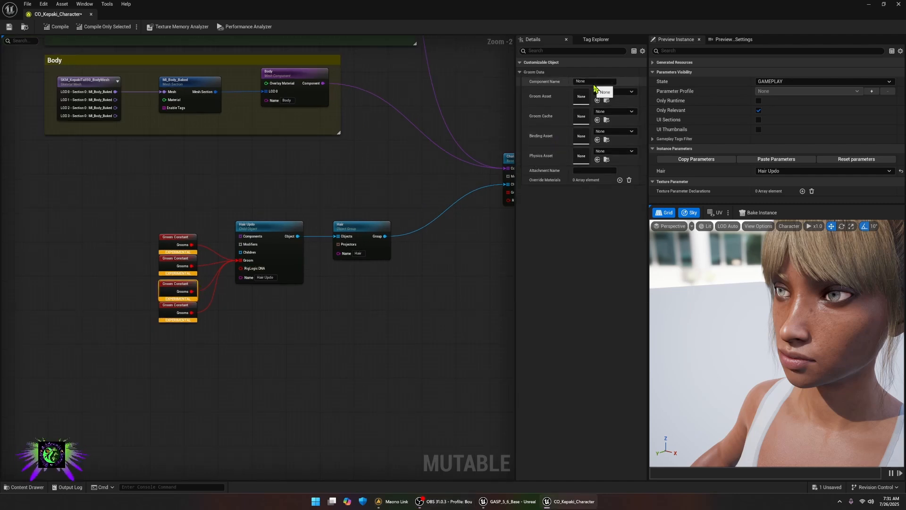
left_click(590, 82)
type("Head")
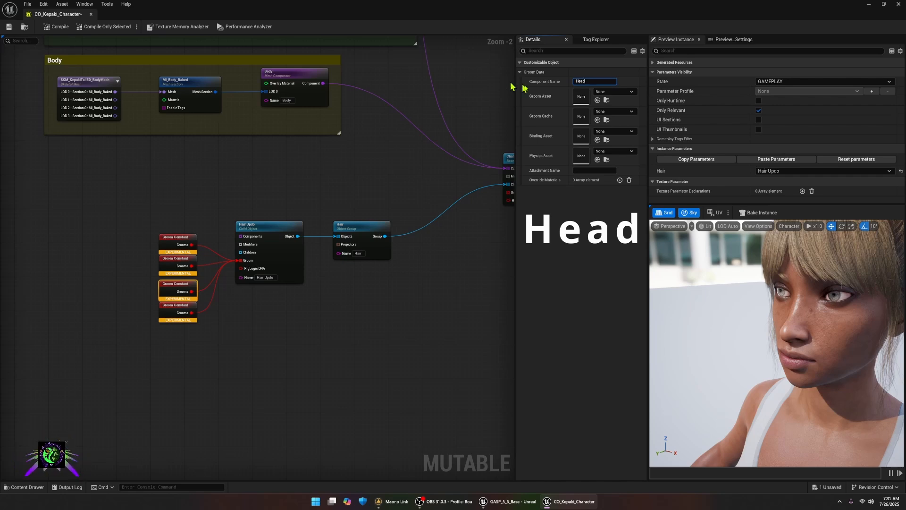
left_click(598, 92)
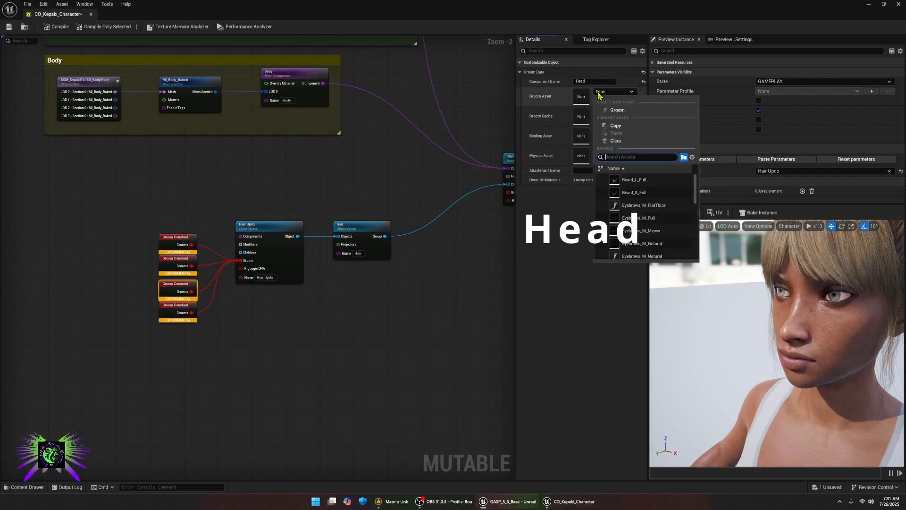
type("lash")
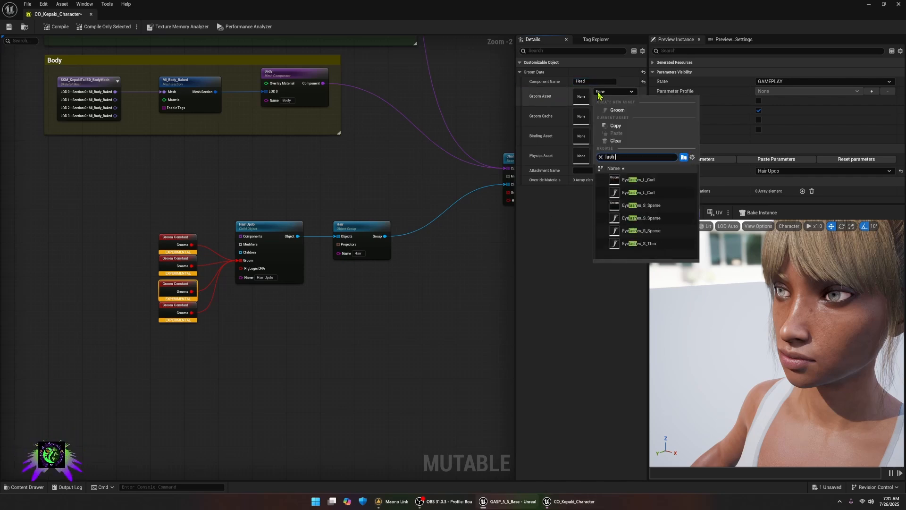
type(" kep")
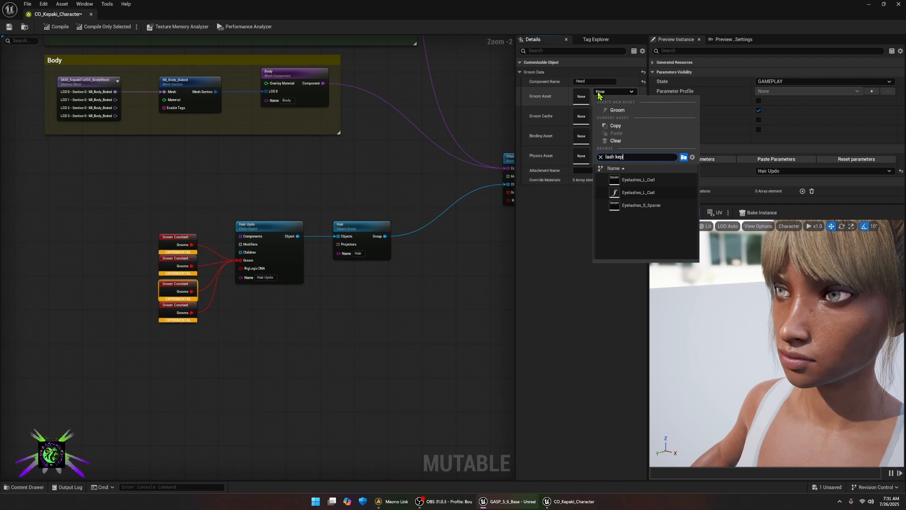
left_click(629, 184)
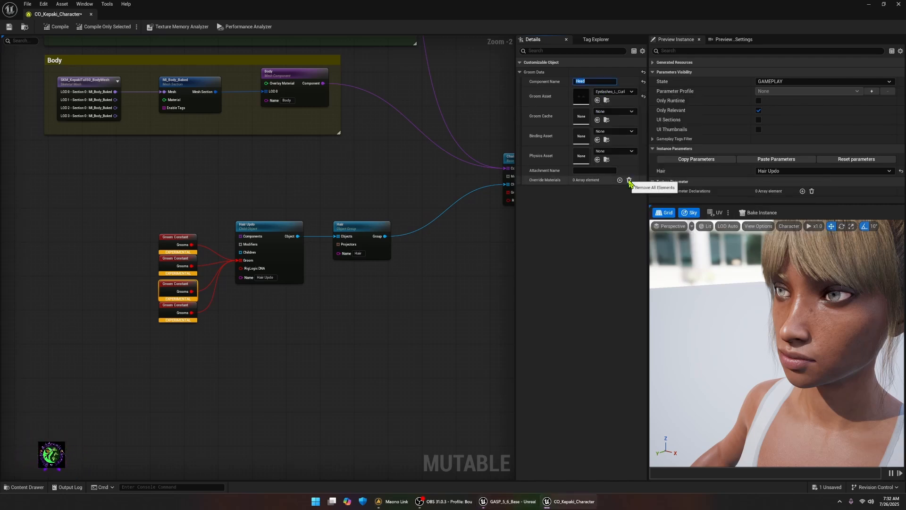
- Set the third Groom Constant's Binding Asset to Eyelashes_L_Curl_Binding and its Attachment Name to Eyelashes, and compile
left_click(614, 132)
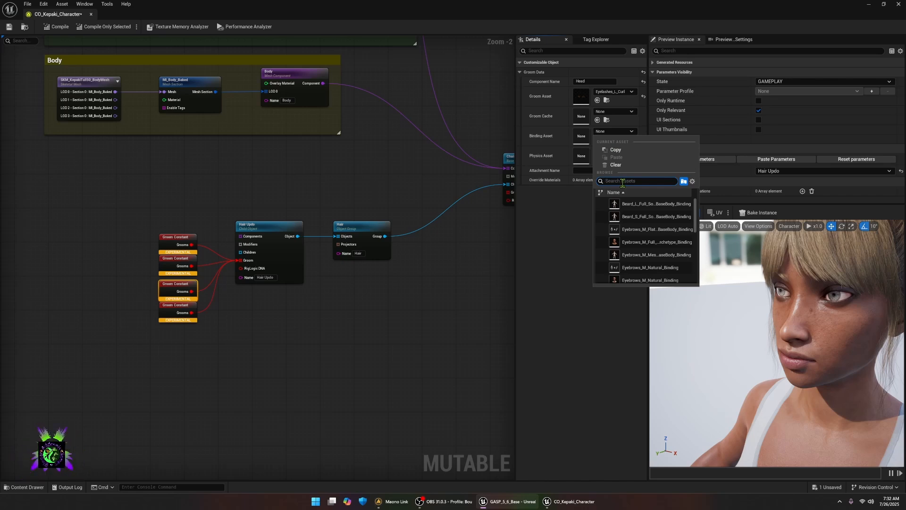
type("Lash")
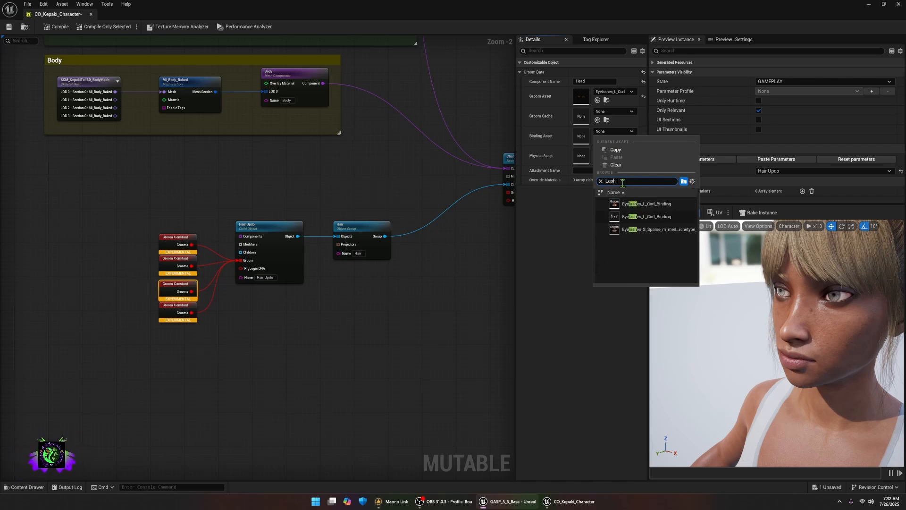
left_click(649, 204)
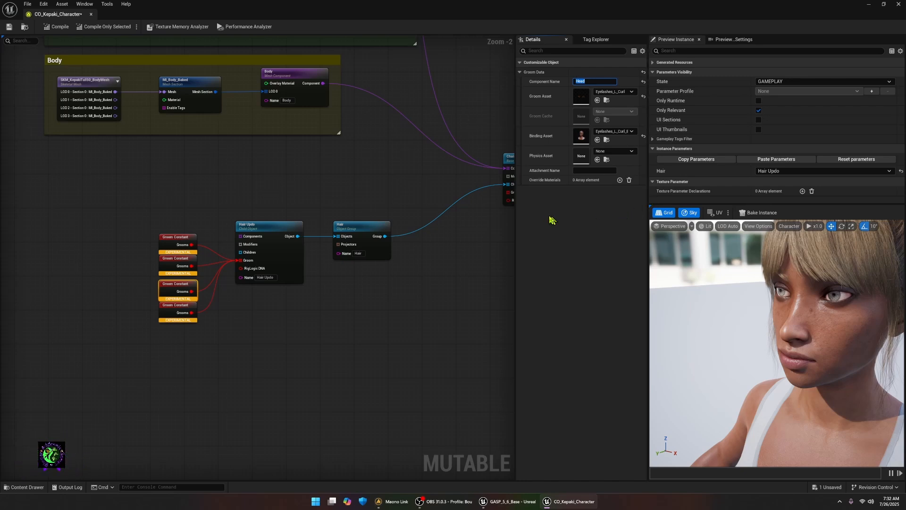
left_click(581, 171)
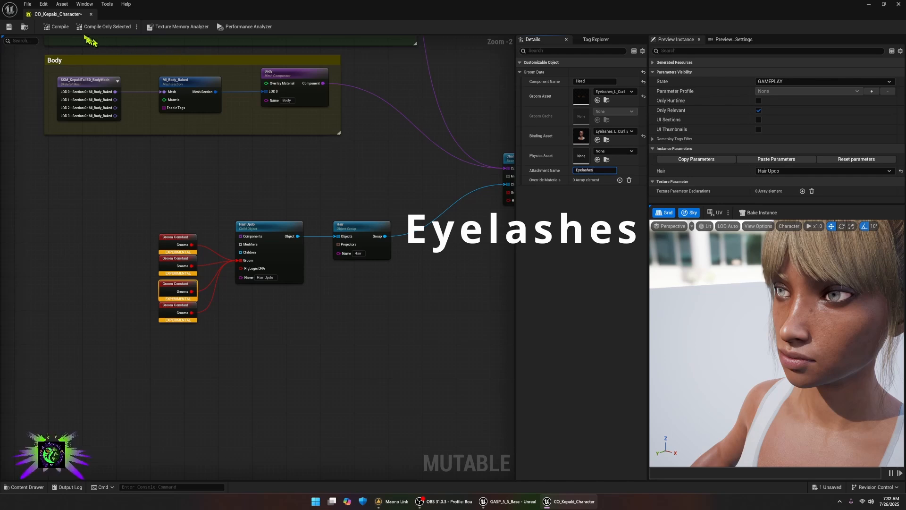
left_click(56, 26)
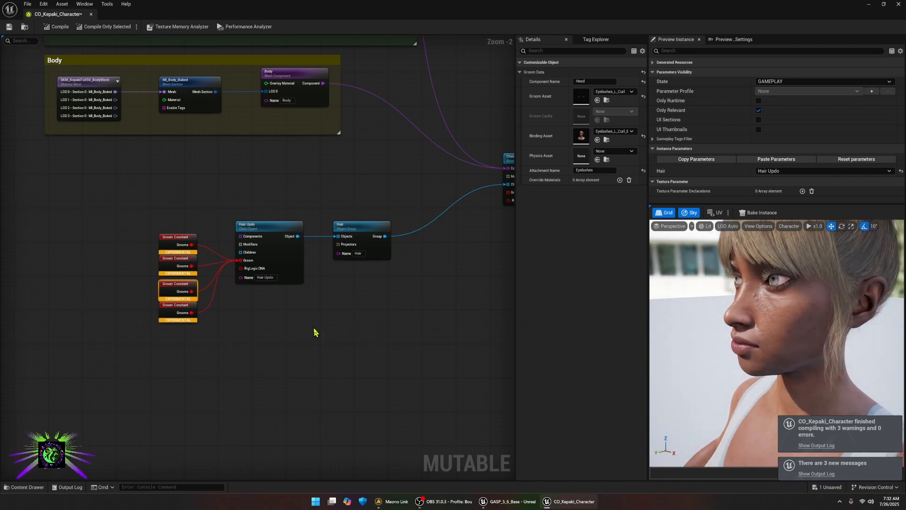
- Set the bottommost Groom Constant's Component Name to Head and its Groom Asset to Peachfuzz_M_Thin
left_click(175, 315)
left_click(583, 81)
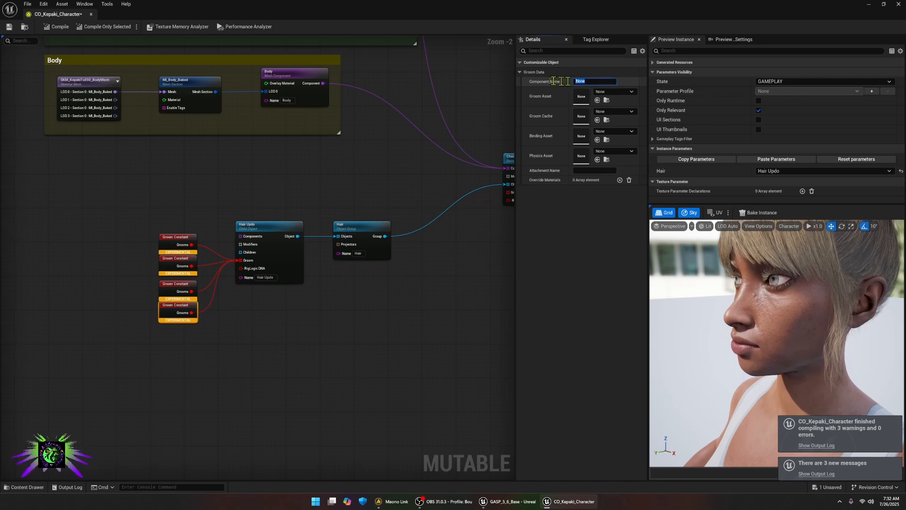
type("Hea")
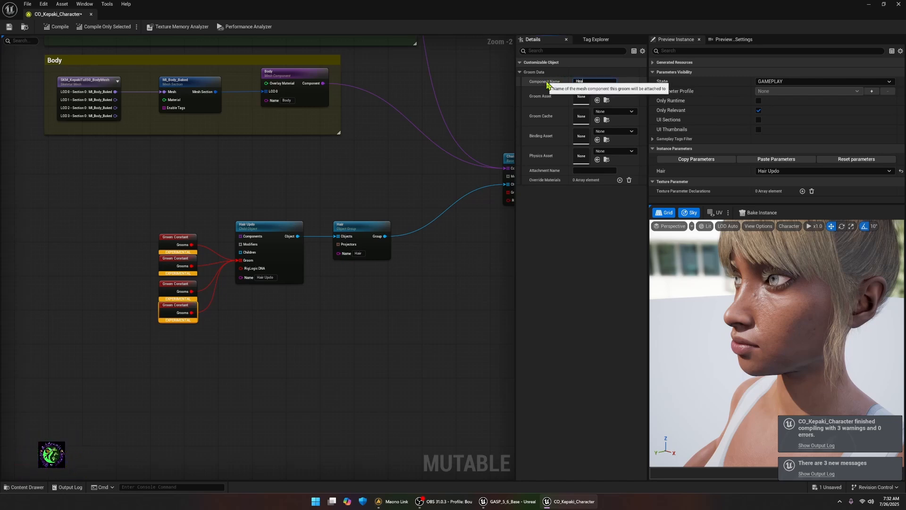
type("d")
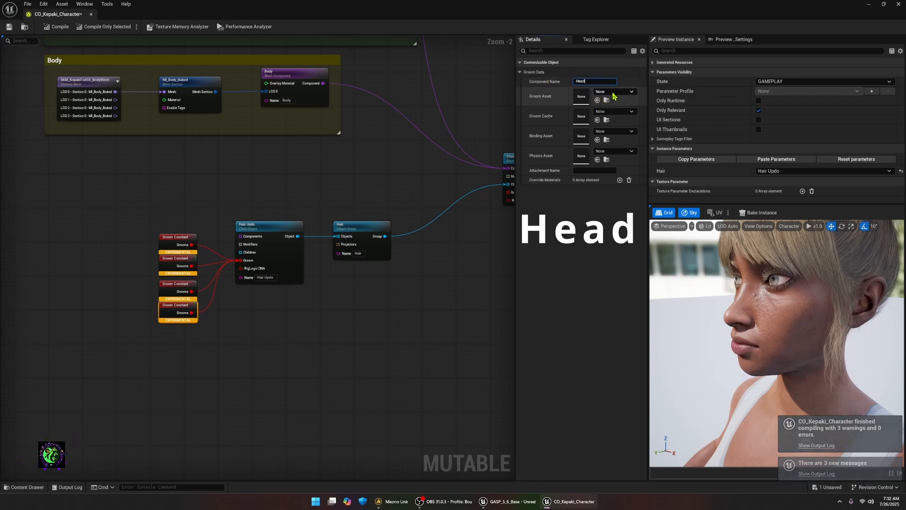
left_click(613, 93)
type("fu")
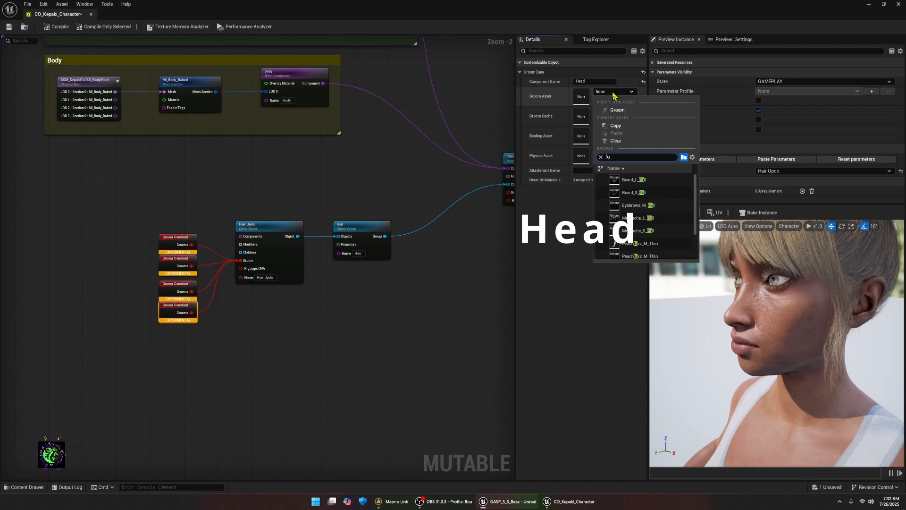
type("zz")
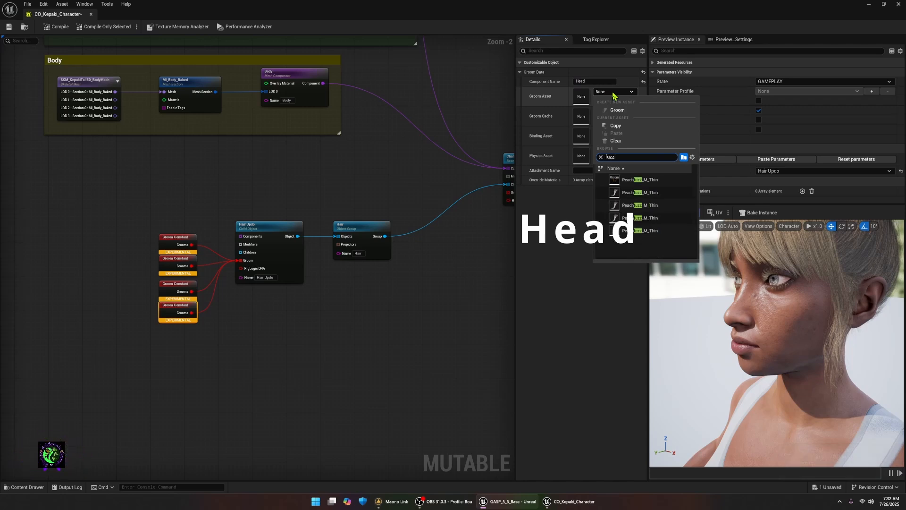
left_click(628, 184)
- Set the bottommost Groom Constant's Binding Asset to Peachfuzz_M_Thin_Binding and its Attachment Name to Fuzz
left_click(613, 132)
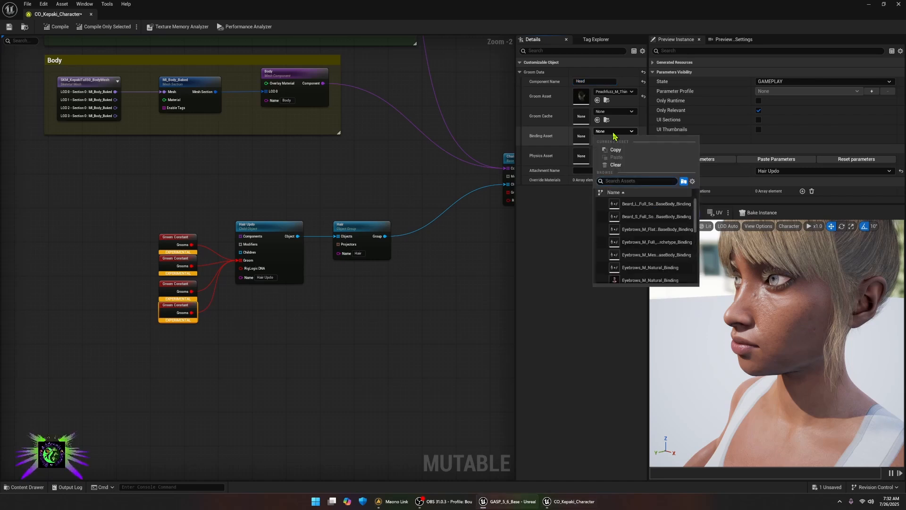
type("f")
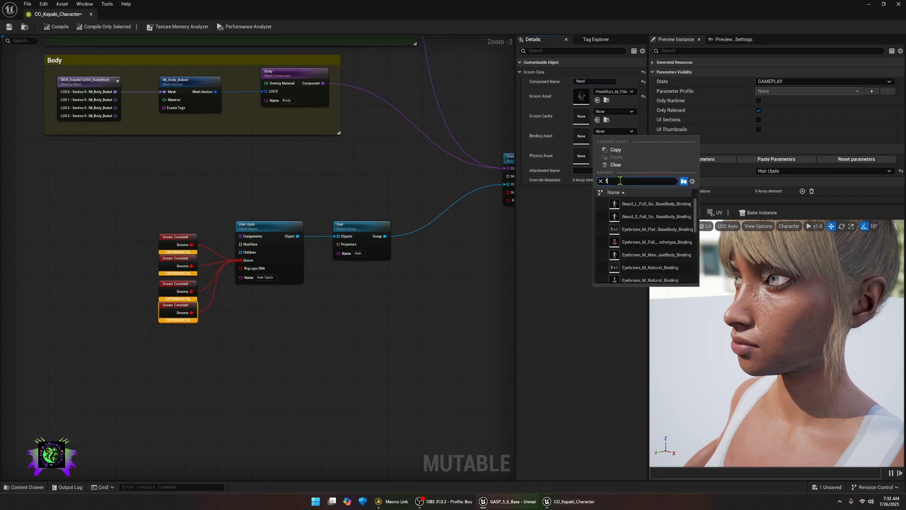
type("uzz")
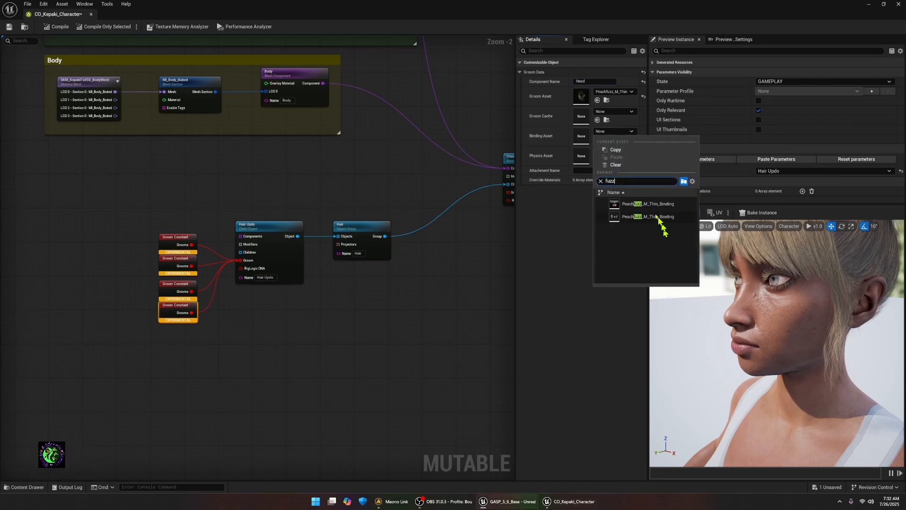
left_click(632, 206)
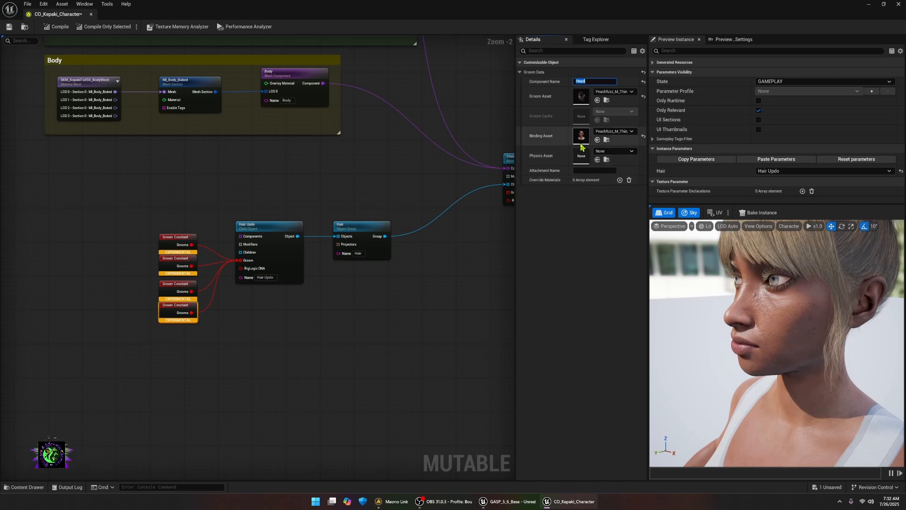
left_click(583, 171)
type("Fuzz")
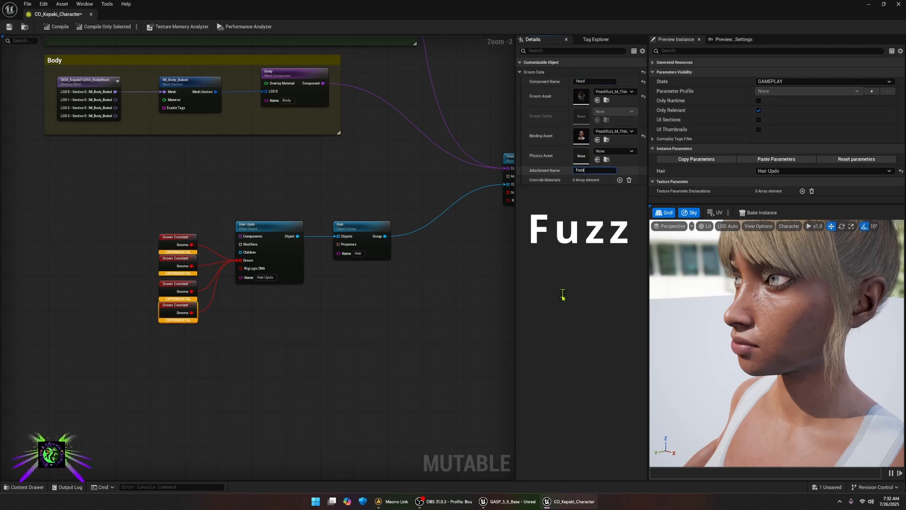
left_click(454, 325)
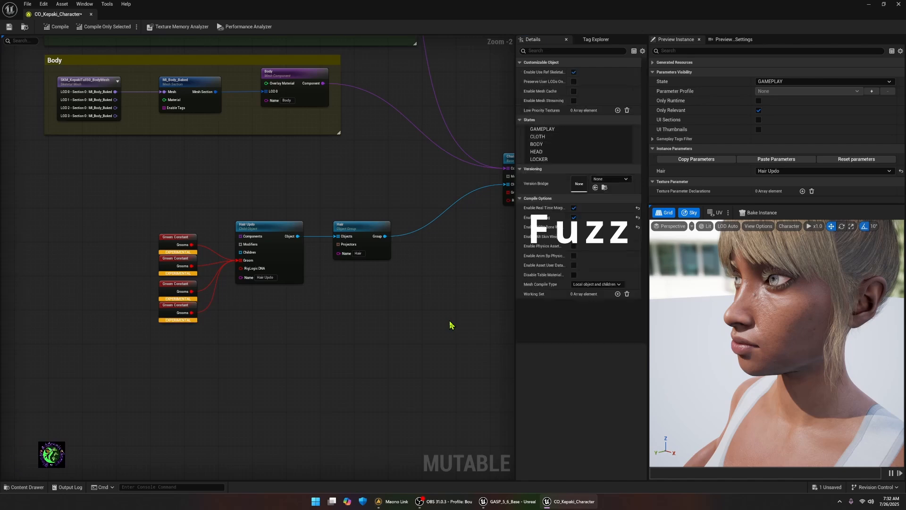
- Compile the CO_Kepaki_Character customizable object and save it
left_click(59, 26)
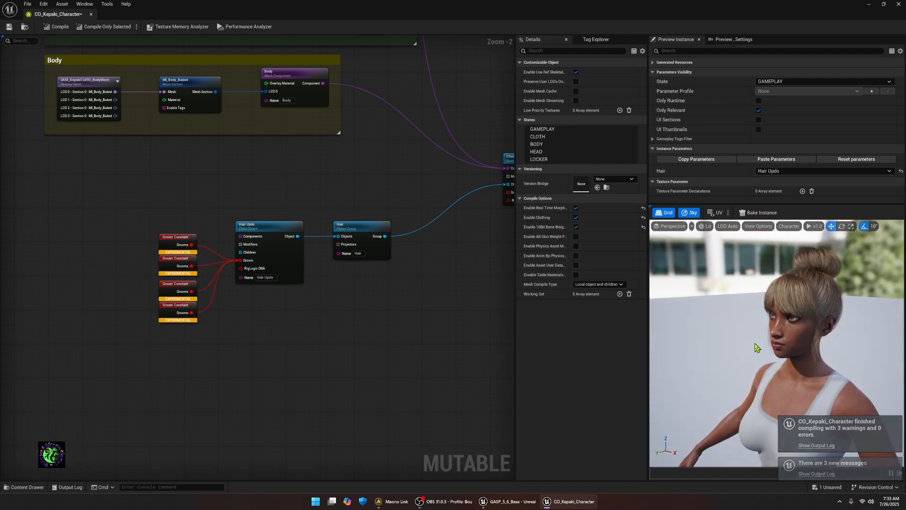
scroll(709, 365, "down", 8)
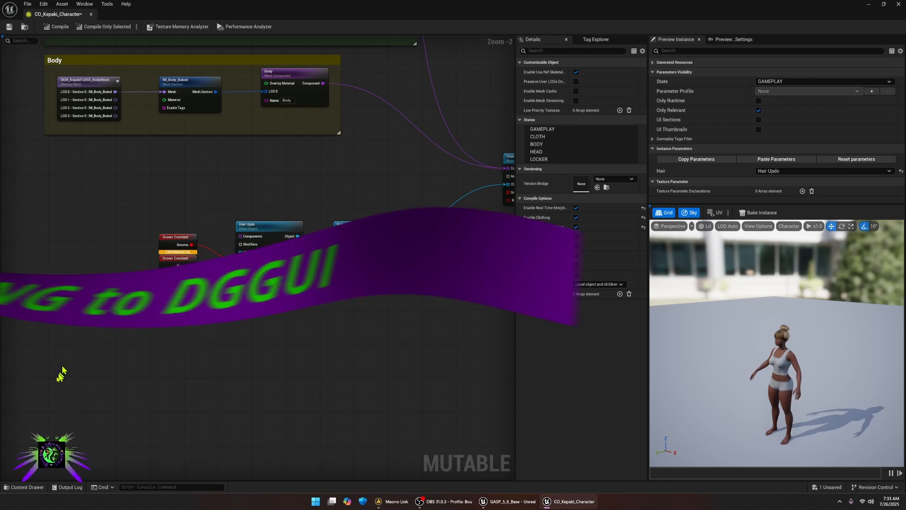
left_click(33, 486)
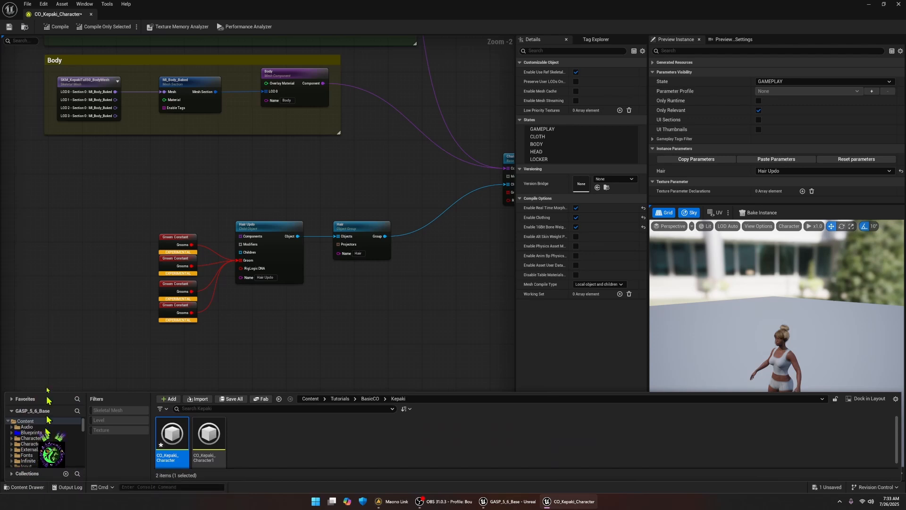
key("ctrl+s")
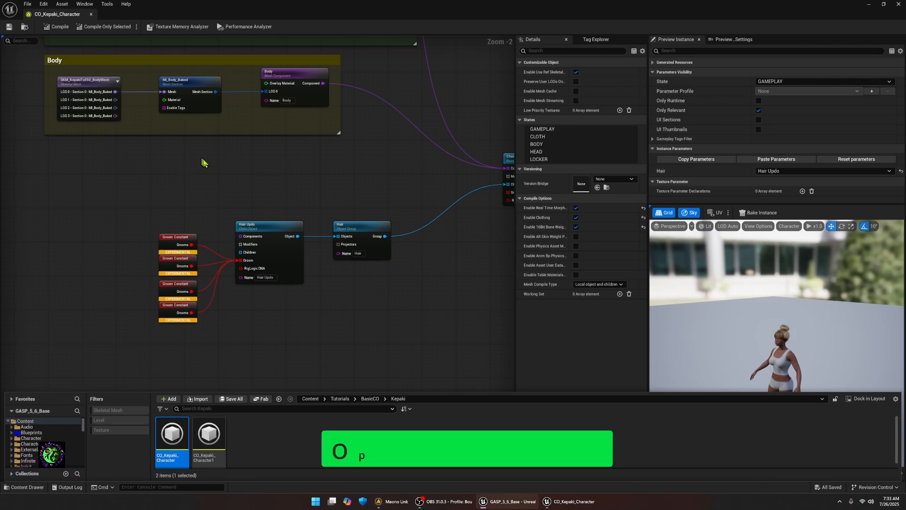
- Open the Lobby level from the Lobby content folder and bring the level editor into view
scroll(31, 432, "down", 3)
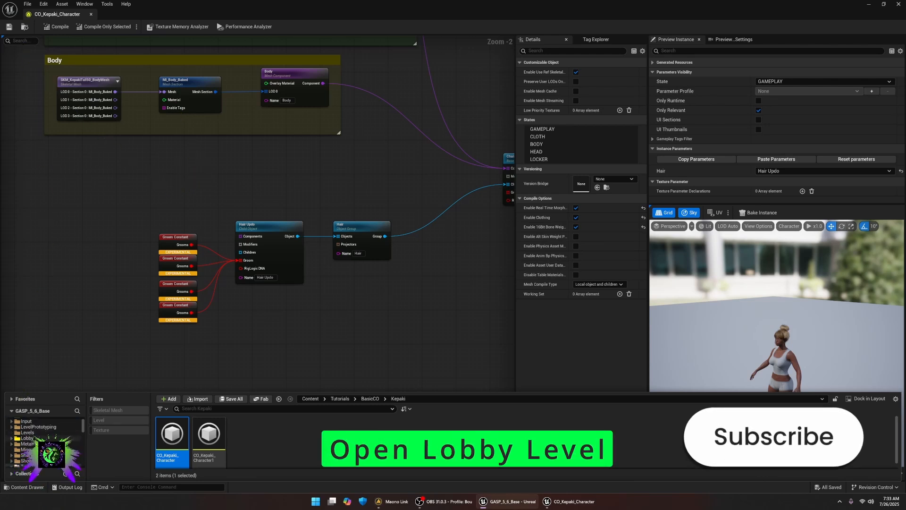
left_click(27, 427)
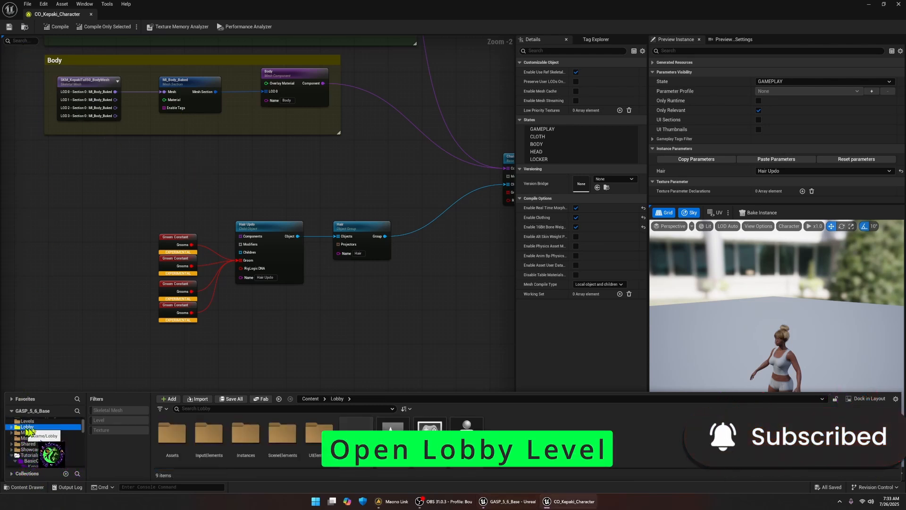
left_click(386, 435)
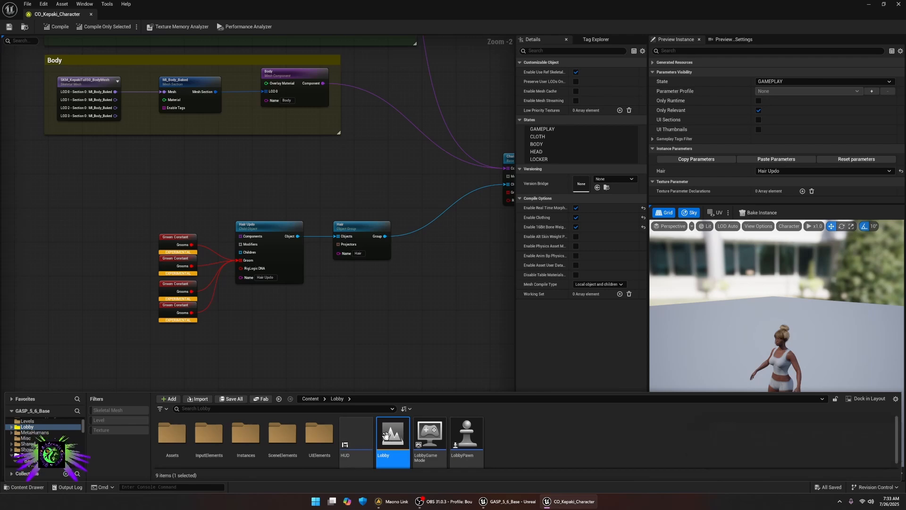
double_click(386, 427)
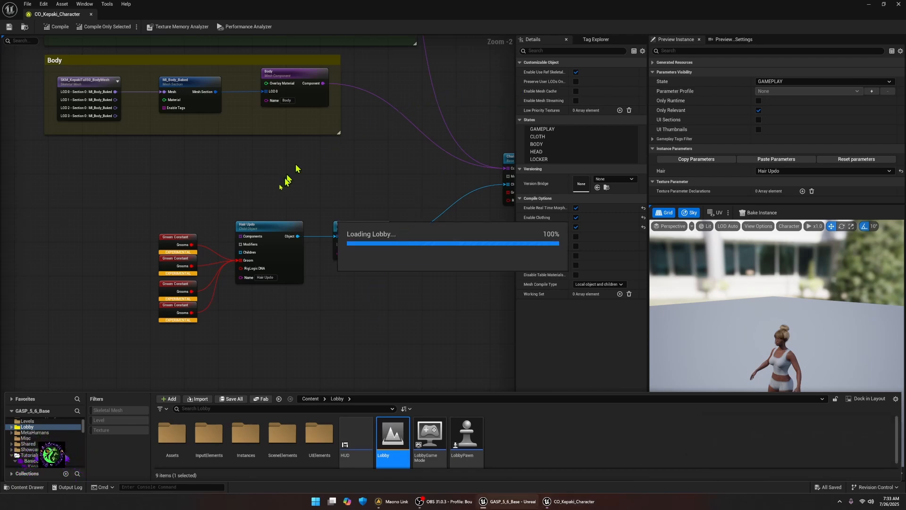
left_click(869, 5)
- Widen the Outliner, open the CharacterActor blueprint of the Lobby's character for editing and show its viewport
right_click_drag(464, 257, 401, 267)
key("d")
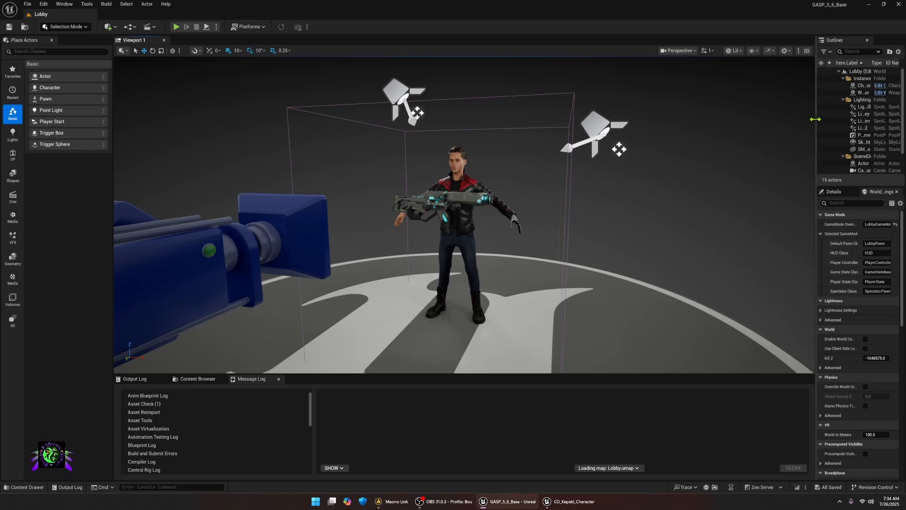
left_click_drag(815, 120, 687, 119)
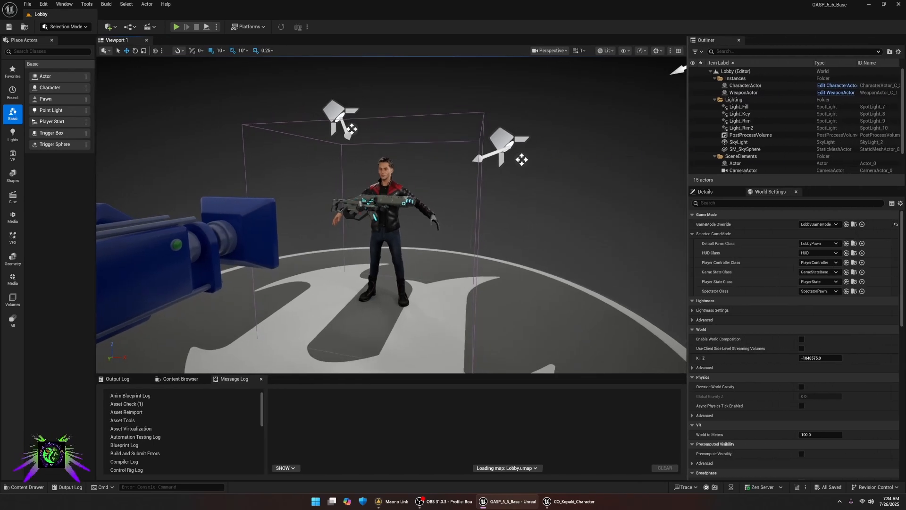
left_click(384, 191)
left_click(836, 86)
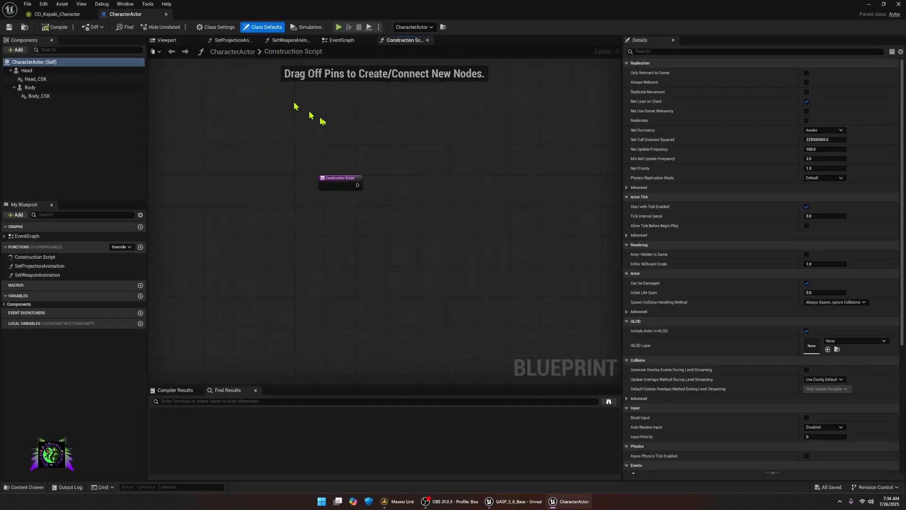
scroll(383, 127, "down", 2)
right_click_drag(393, 122, 326, 211)
left_click(165, 40)
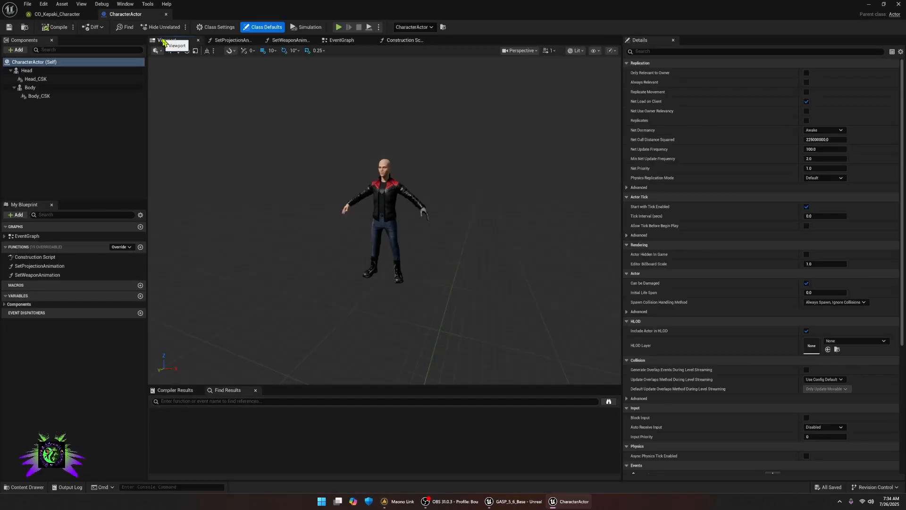
- Create a new customizable object instance from CO_Kepaki_Character in the Tutorials/BasicCO/Kepaki folder
left_click(34, 485)
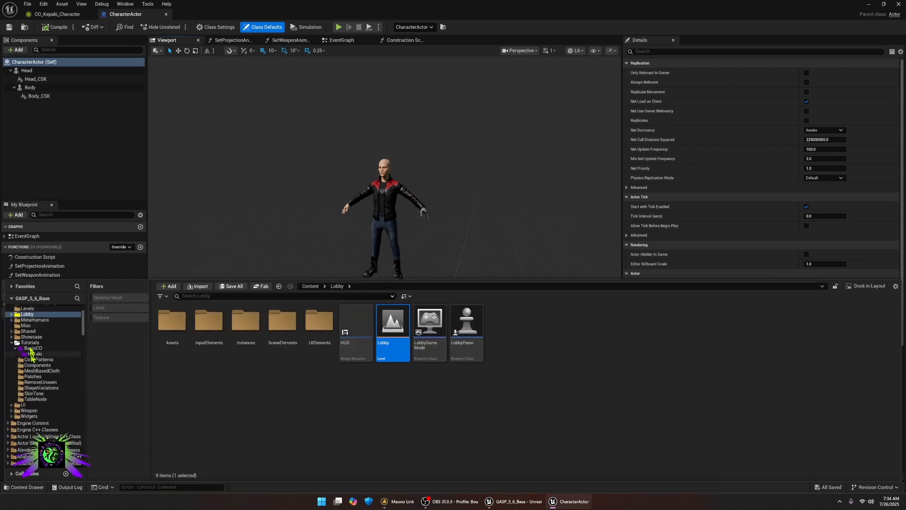
left_click(30, 342)
left_click(164, 327)
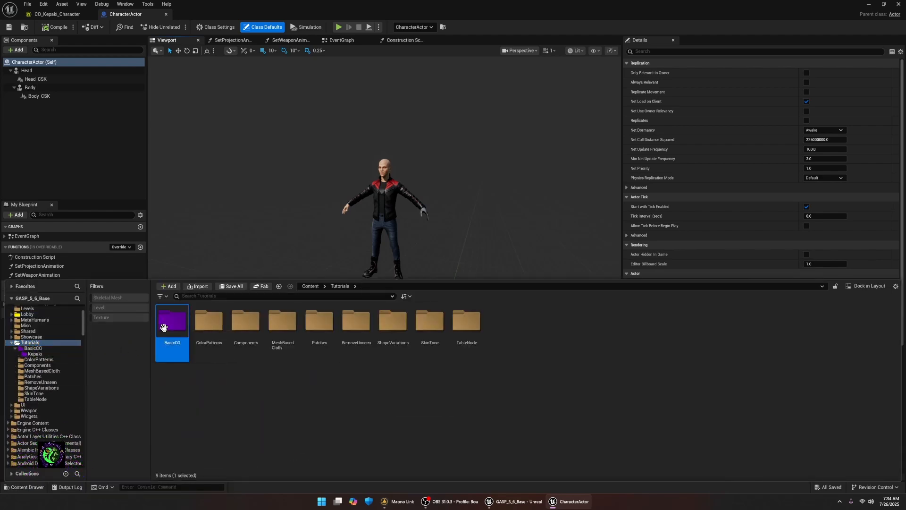
double_click(164, 327)
double_click(172, 324)
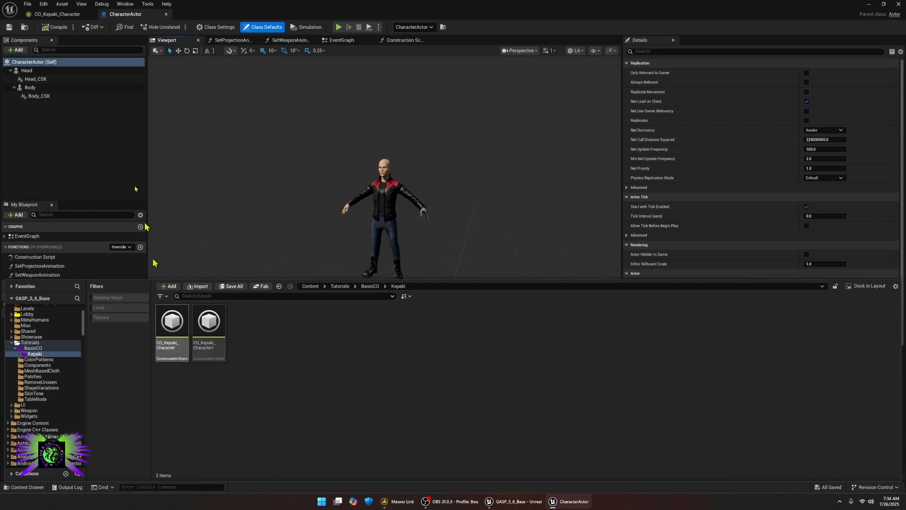
left_click(47, 14)
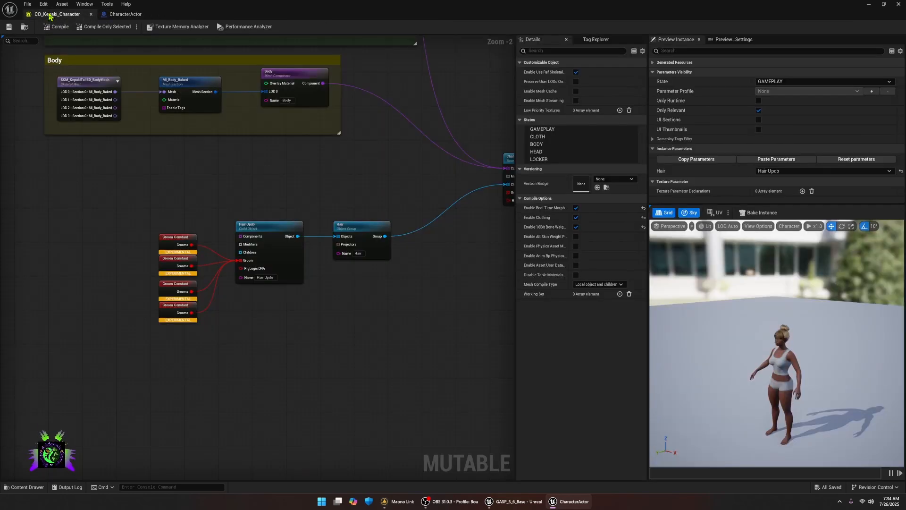
left_click(25, 27)
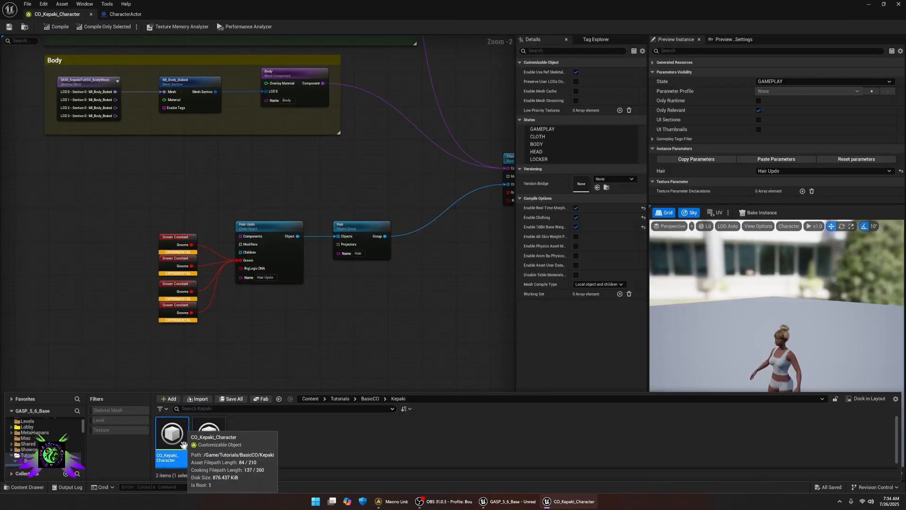
right_click(166, 452)
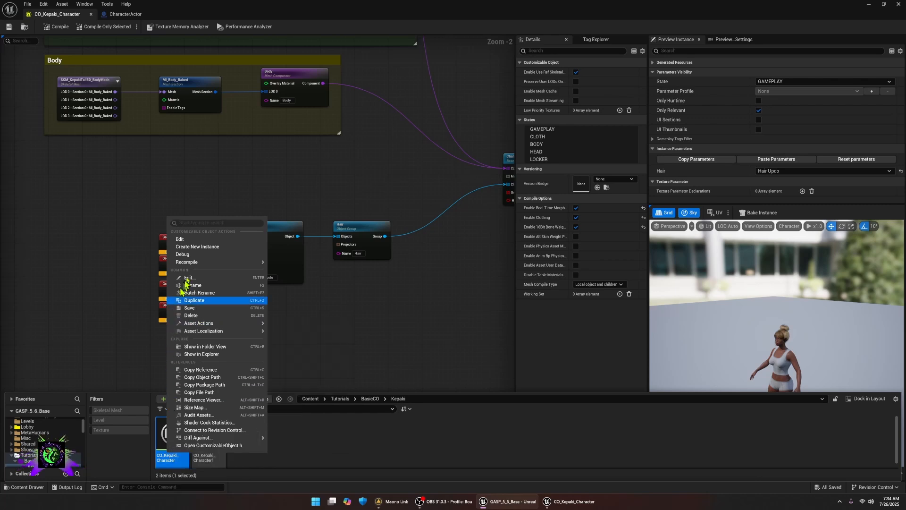
left_click(208, 247)
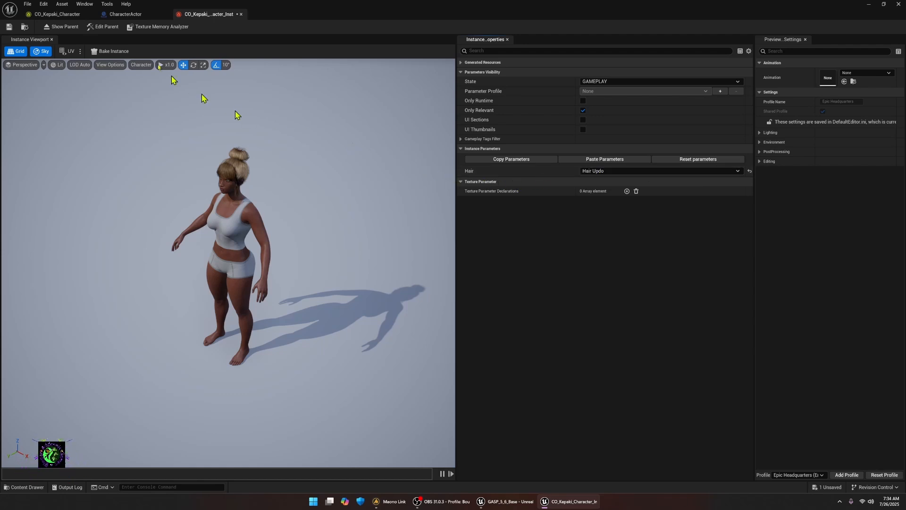
- Set the Hair object group's Type to One or None in CO_Kepaki_Character and compile the object
left_click(66, 15)
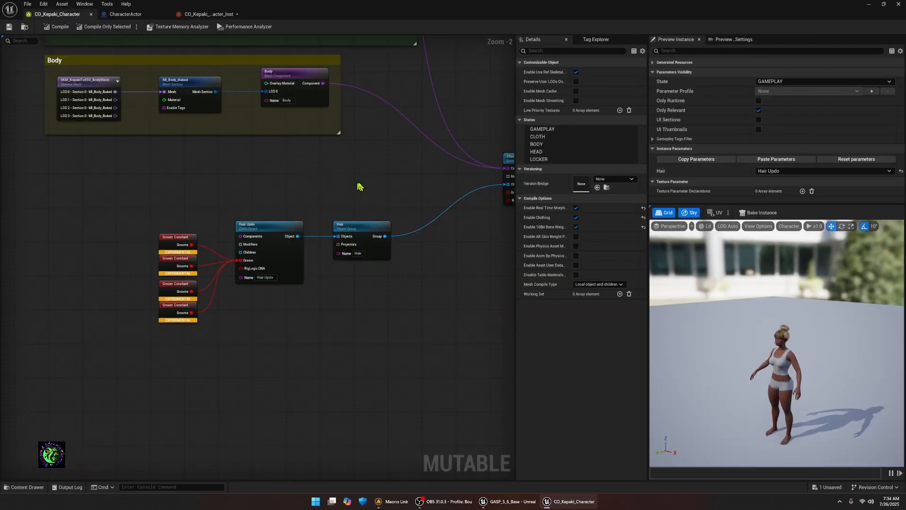
right_click_drag(360, 188, 281, 233)
left_click(282, 261)
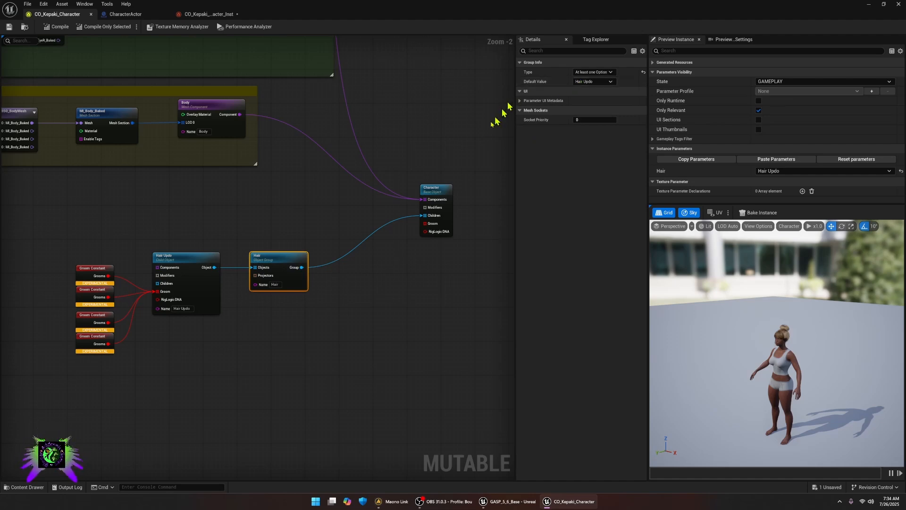
left_click(595, 72)
left_click(587, 99)
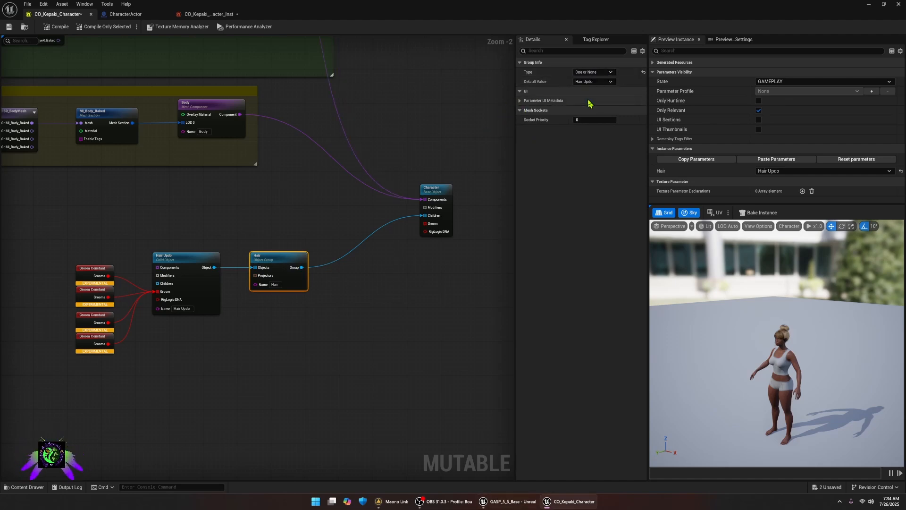
left_click(59, 27)
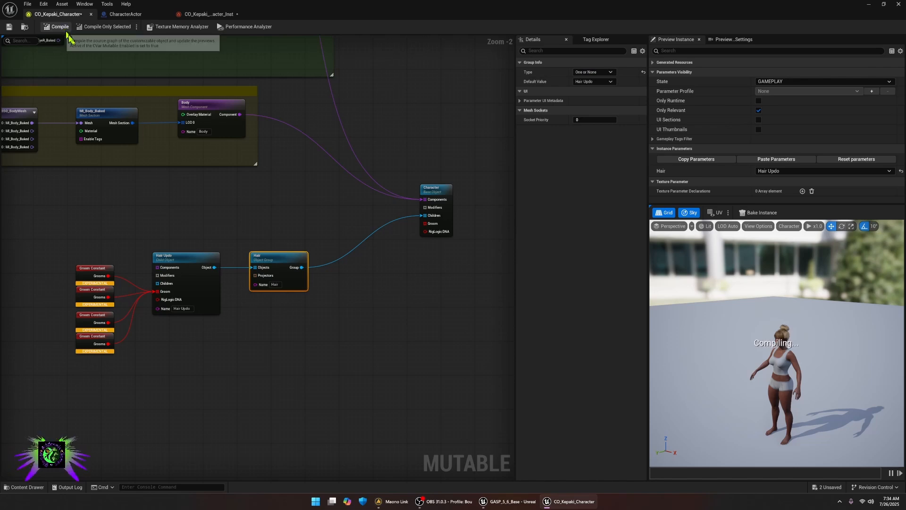
- Test the Hair parameter in the CO_Kepaki_Character preview by switching it to None and back to Hair Updo
left_click(764, 172)
left_click(779, 187)
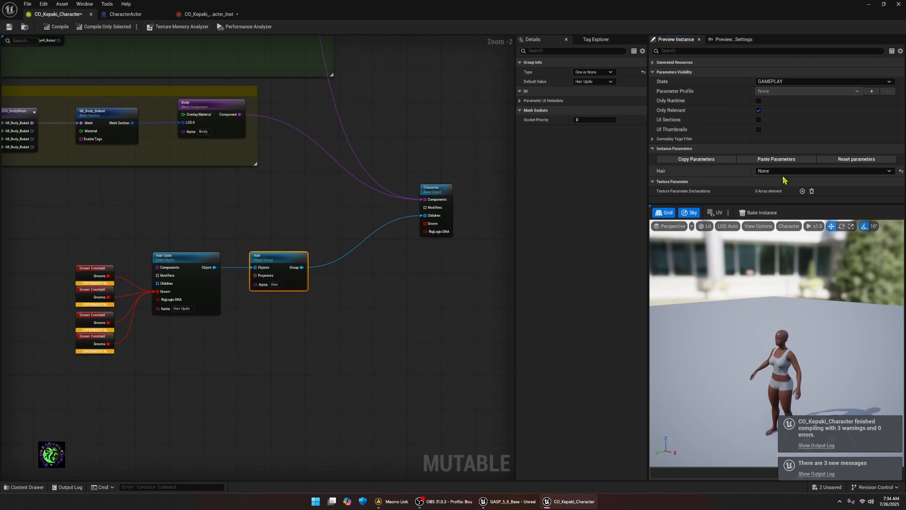
left_click(782, 172)
left_click(780, 195)
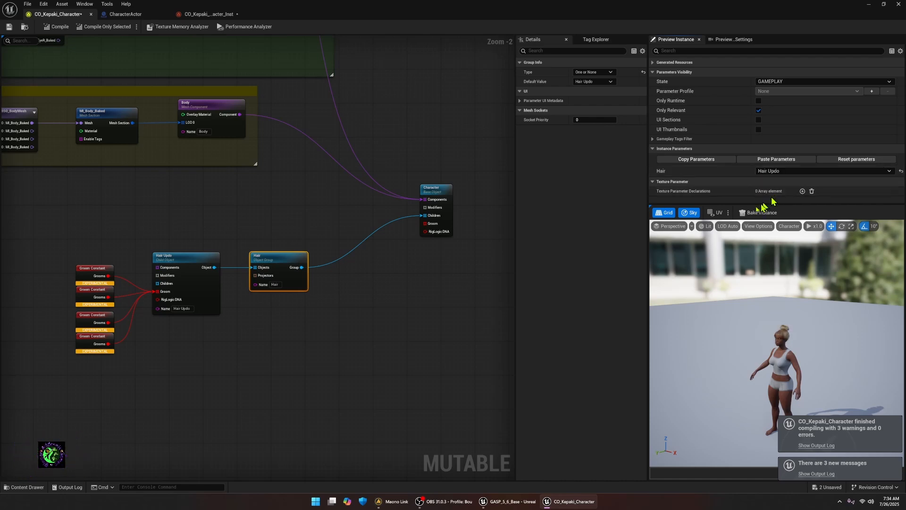
- Check the hair options of the new CO_Kepaki_Character_Inst by setting Hair to None and restoring Hair Updo
left_click(208, 15)
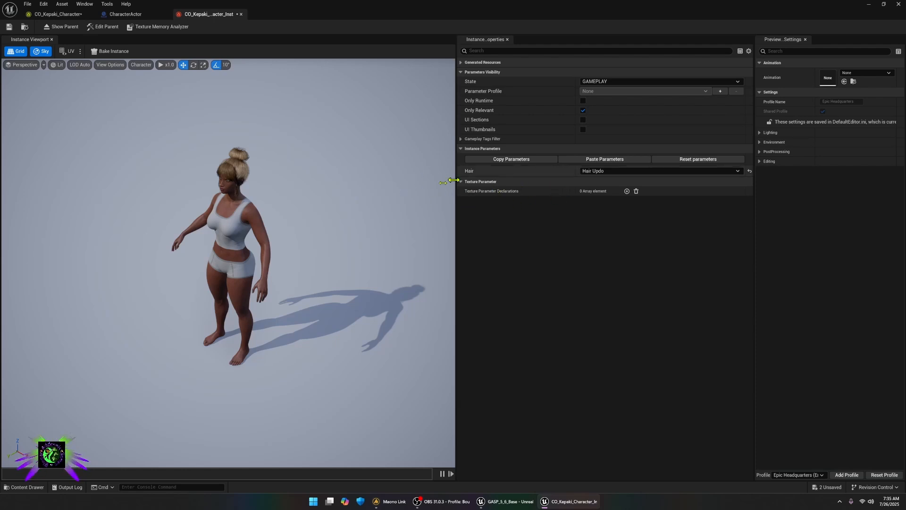
left_click(460, 140)
left_click(595, 190)
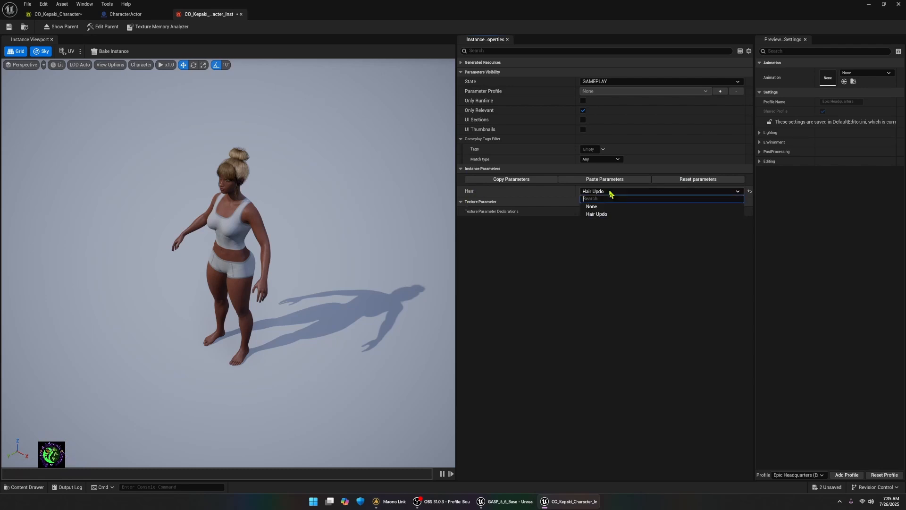
left_click(609, 206)
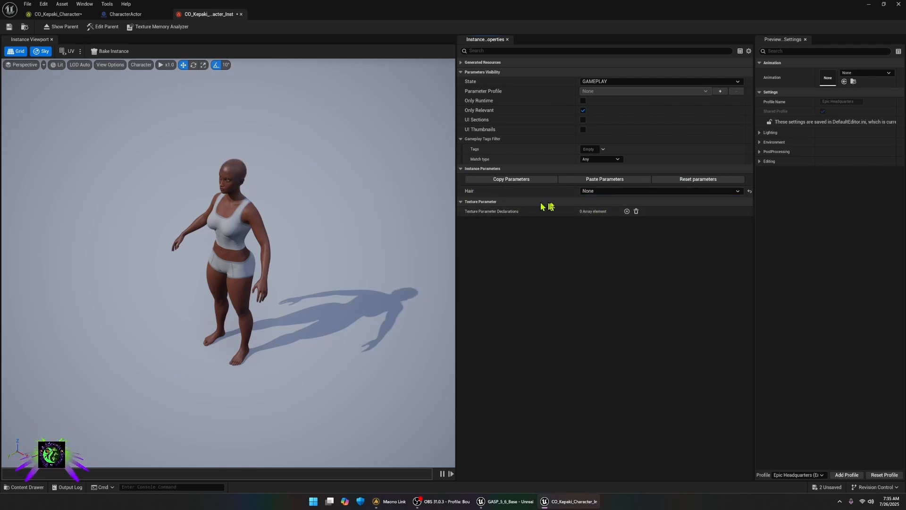
left_click(594, 191)
left_click(593, 215)
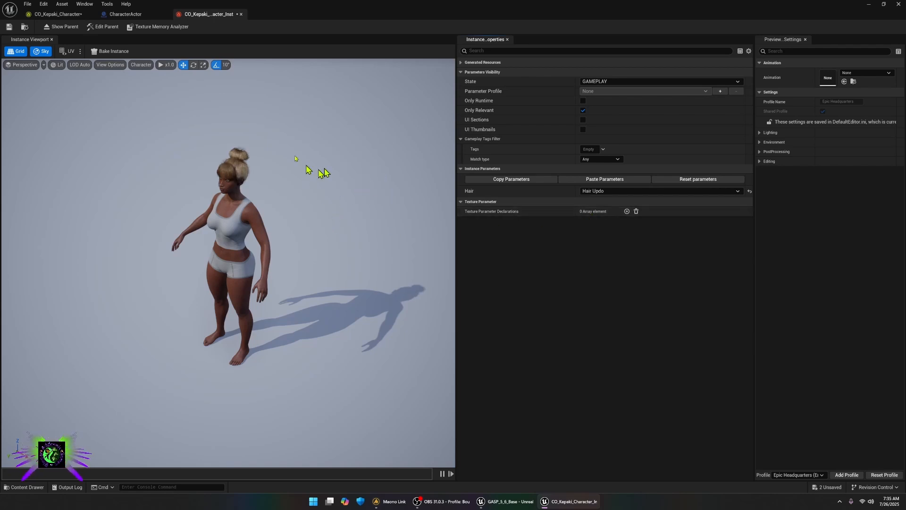
- In the CharacterActor blueprint, set the Head_CSK component's Customizable Object Instance to CO_Kepaki_Character_Inst
left_click(125, 14)
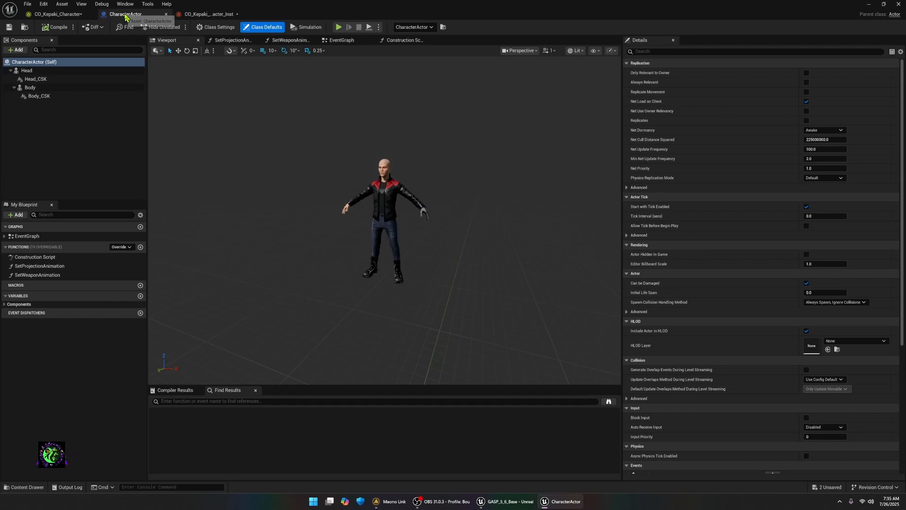
left_click(34, 79)
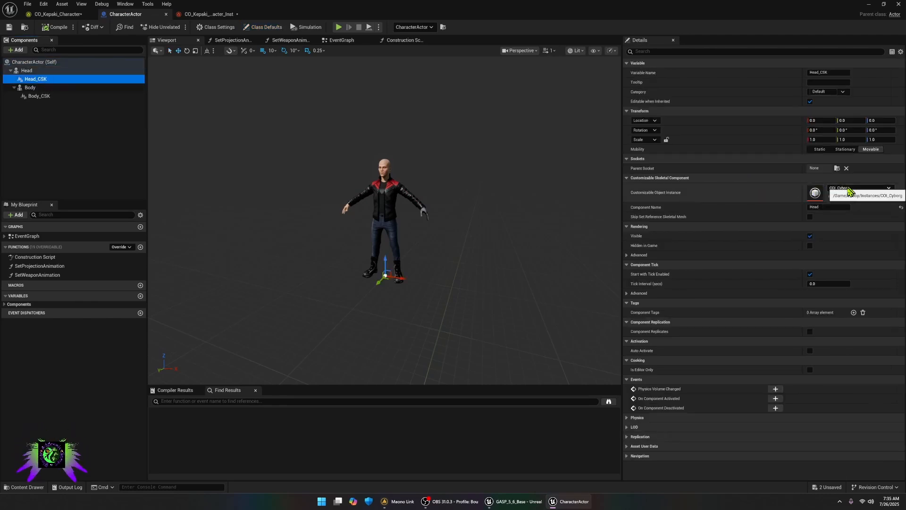
left_click(847, 188)
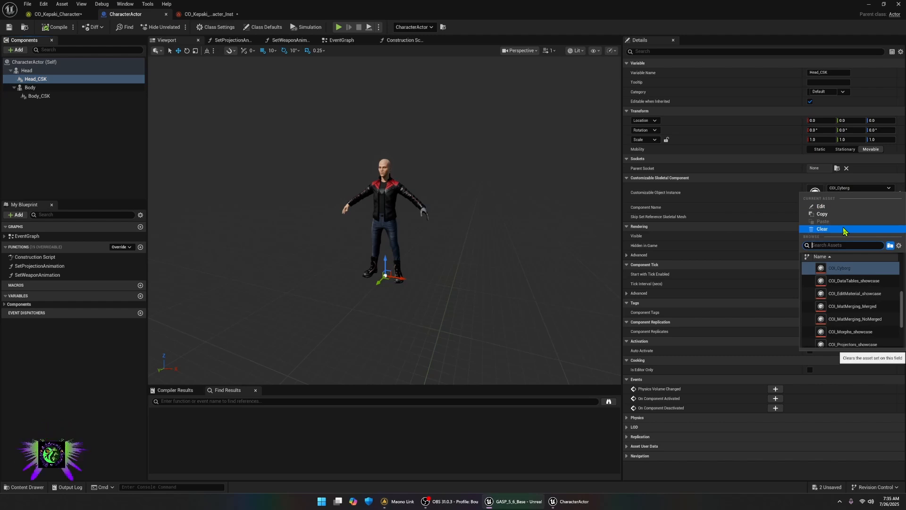
type("k")
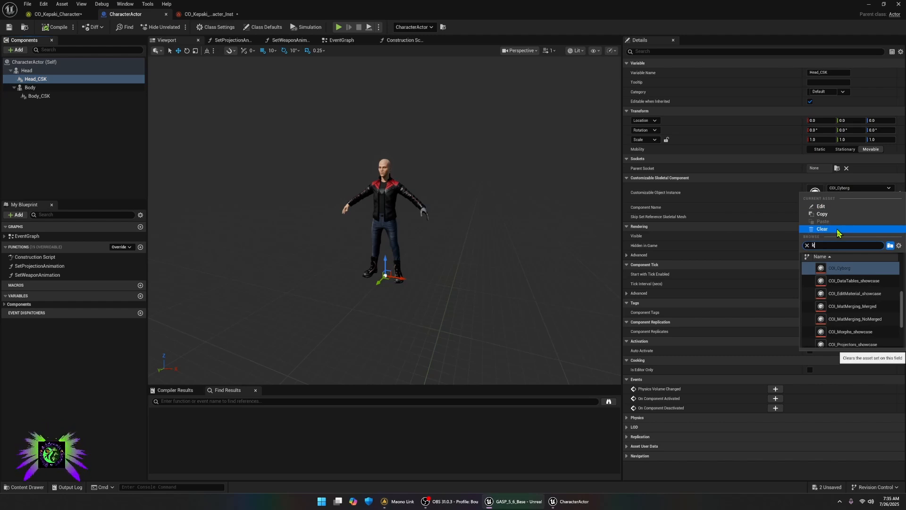
type("e")
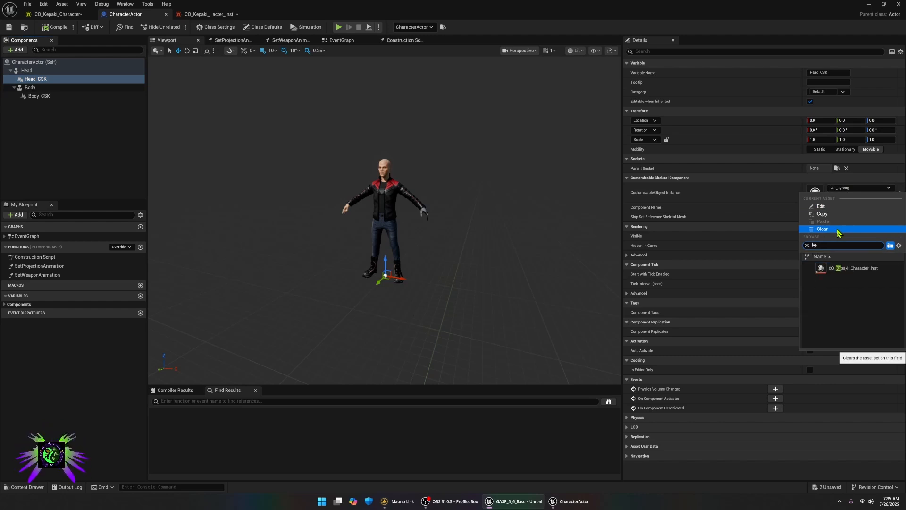
left_click(840, 274)
- Set the Body_CSK component's Customizable Object Instance to CO_Kepaki_Character_Inst, and compile and save the CharacterActor blueprint
left_click(56, 96)
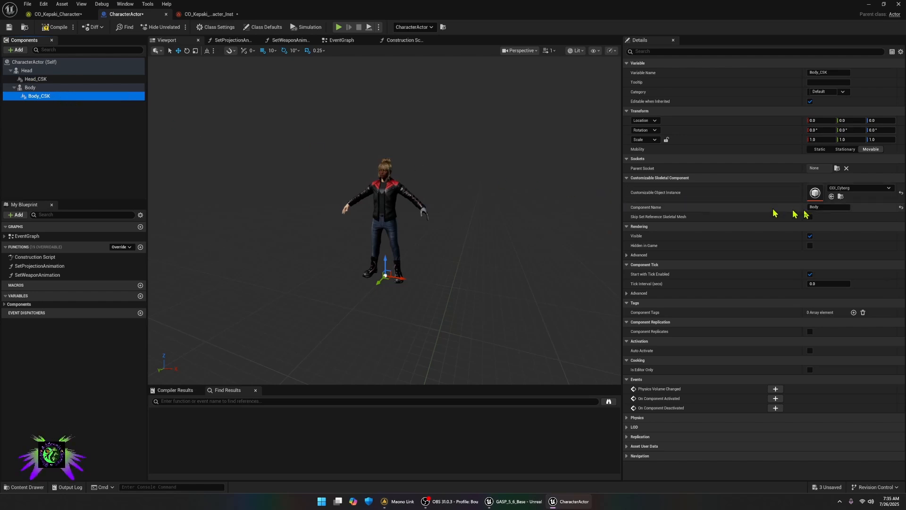
left_click(855, 190)
type("kep")
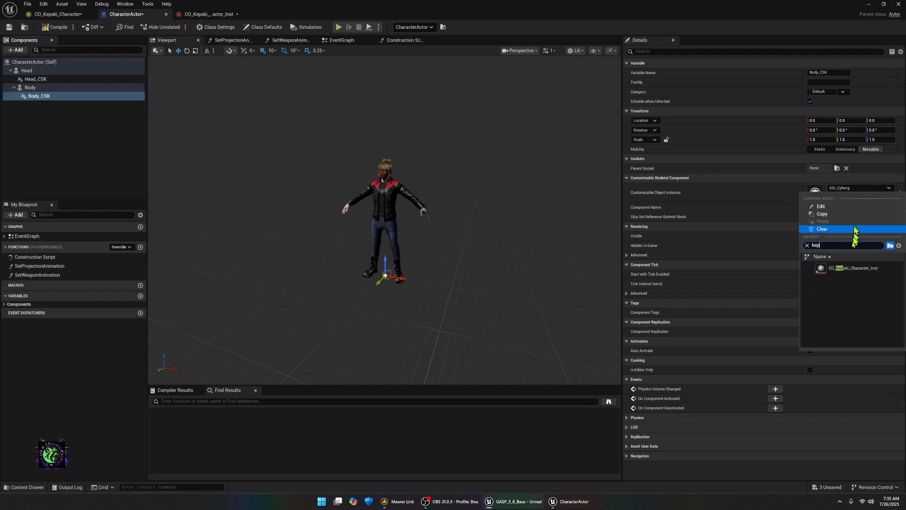
left_click(849, 268)
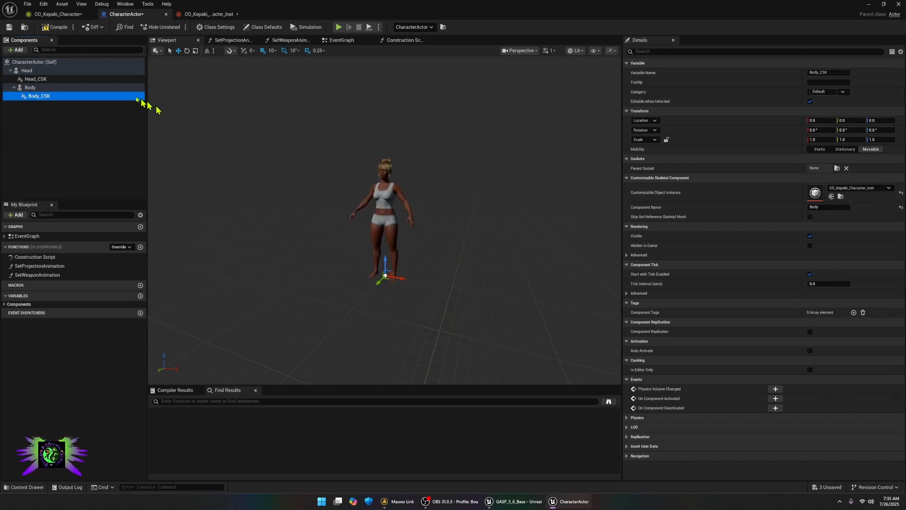
left_click(56, 27)
left_click(9, 27)
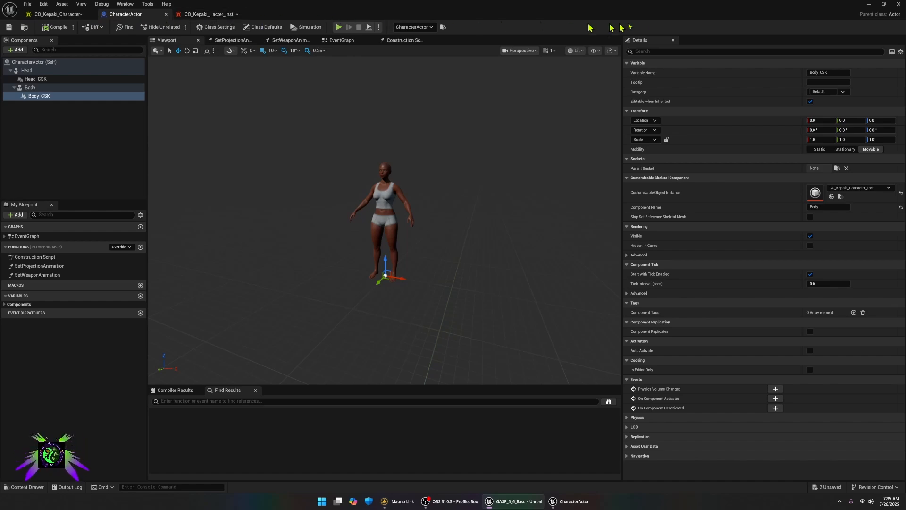
- Return to the Lobby level editor and examine the replaced character up close in the viewport
left_click(870, 5)
mouse_move(436, 262)
right_mouse_down()
mouse_move(462, 262)
mouse_move(431, 251)
mouse_move(442, 254)
right_mouse_up()
key("w")
key("s")
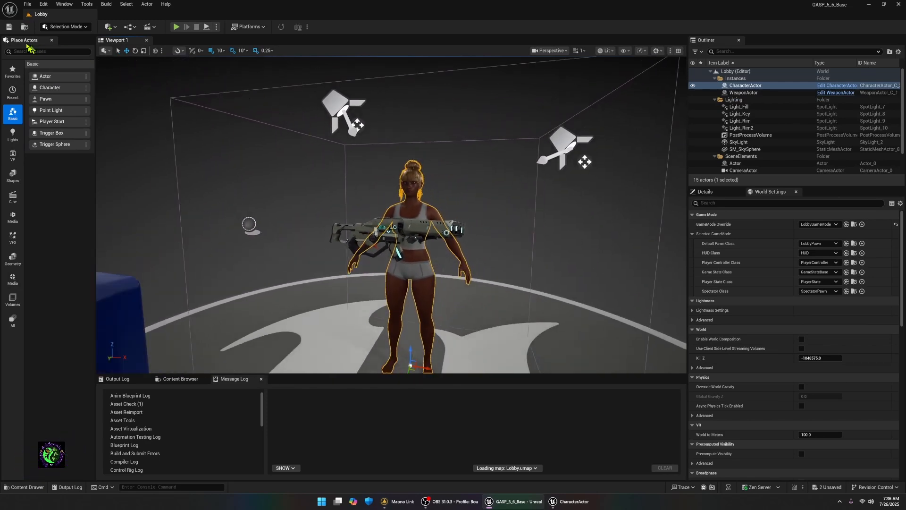
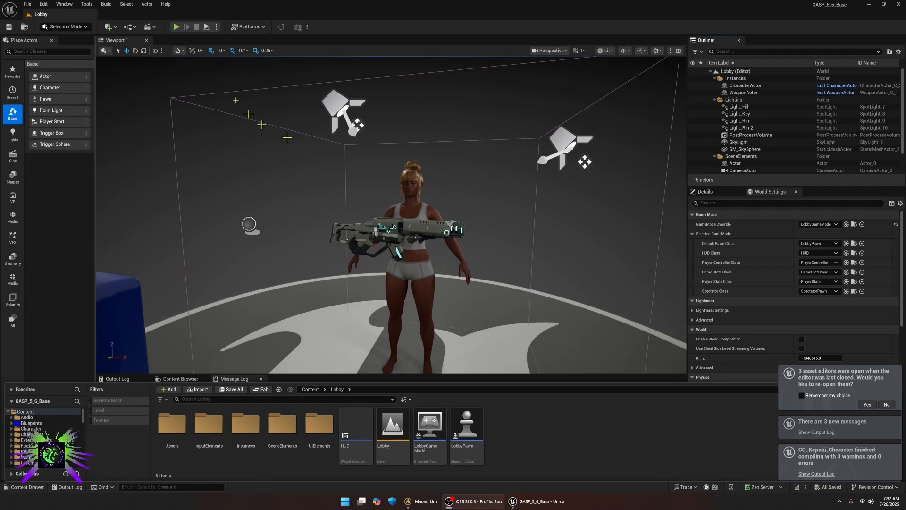
- Play the Lobby level, test the Hair option with Hair Updo and None in the Customize screen, and stop the session
left_click(177, 28)
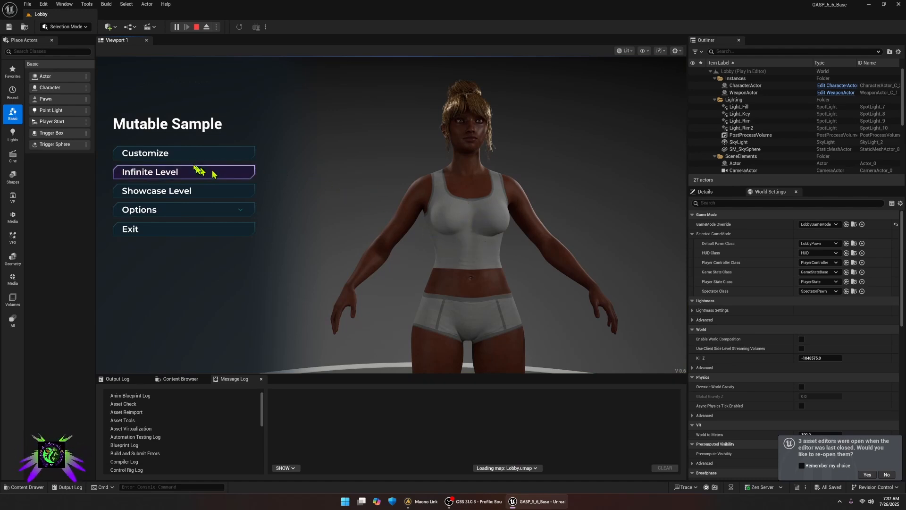
left_click(189, 153)
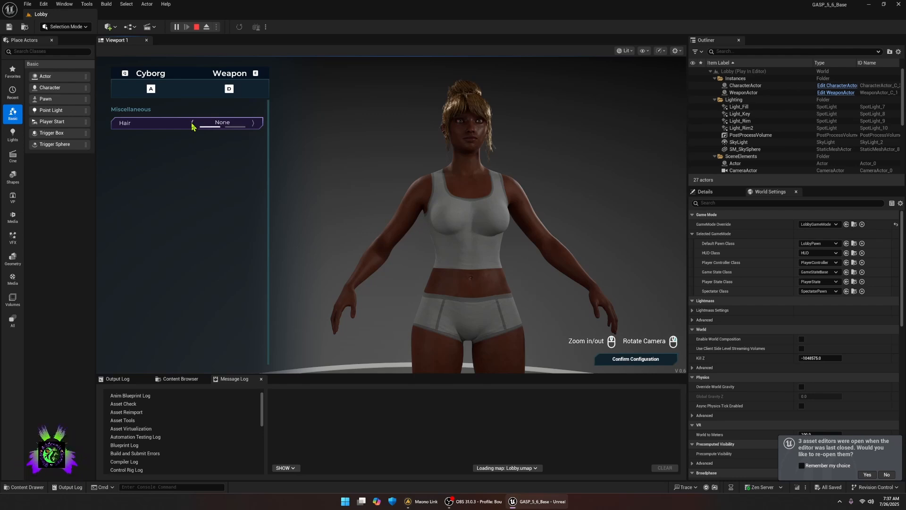
left_click(254, 124)
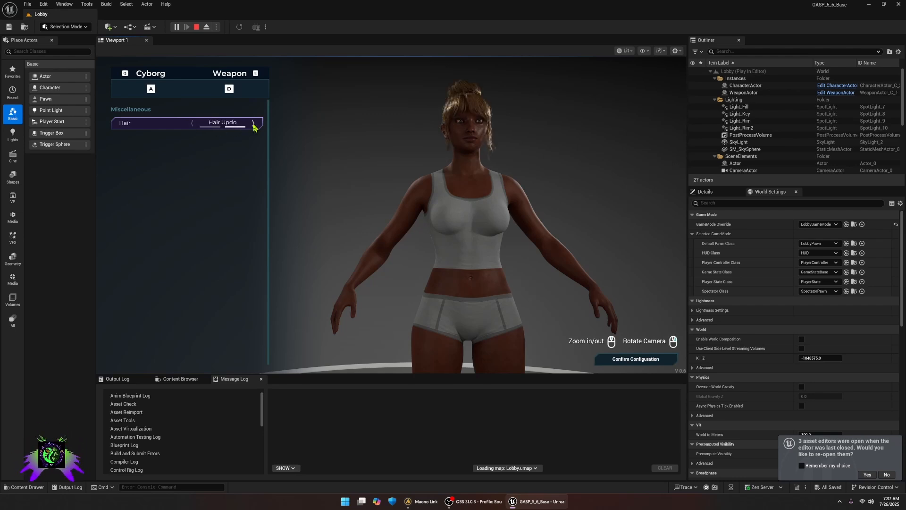
left_click(193, 124)
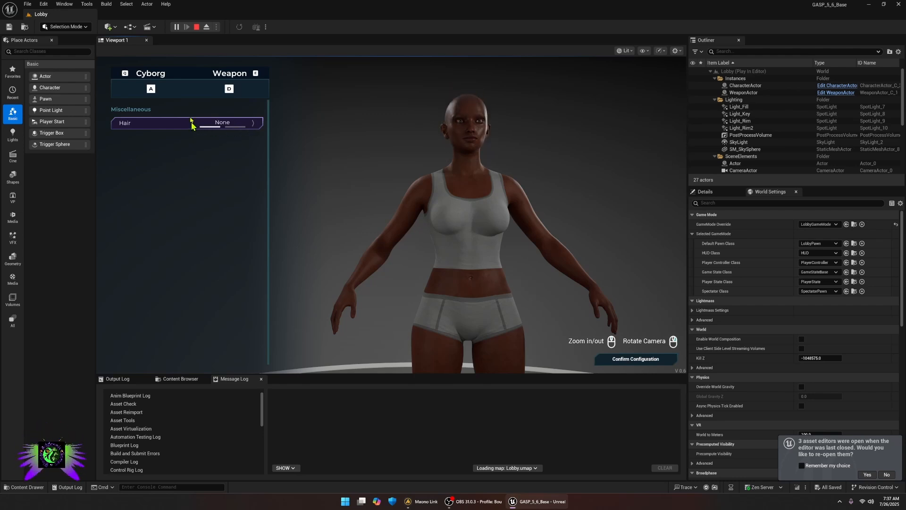
left_click(197, 27)
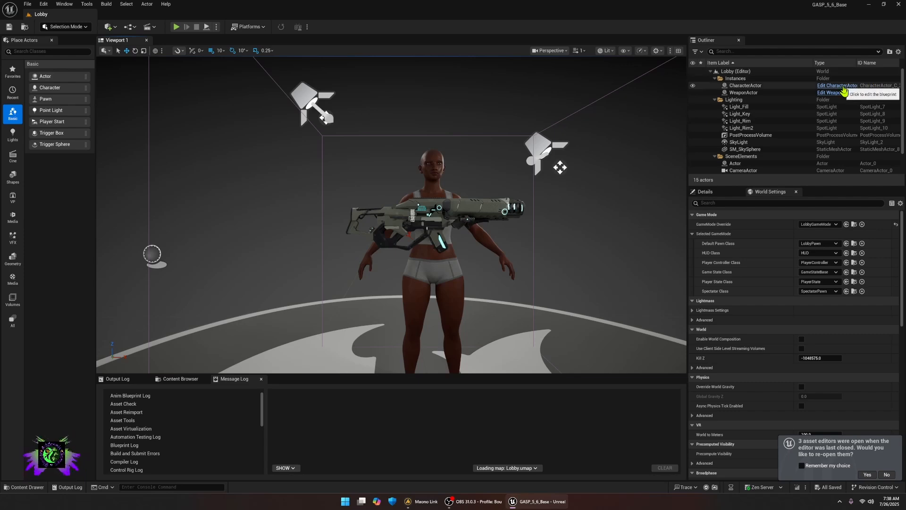
- Open the CharacterActor blueprint's EventGraph and break the execution link from Event BeginPlay to Set Anim Instance Class
left_click(830, 86)
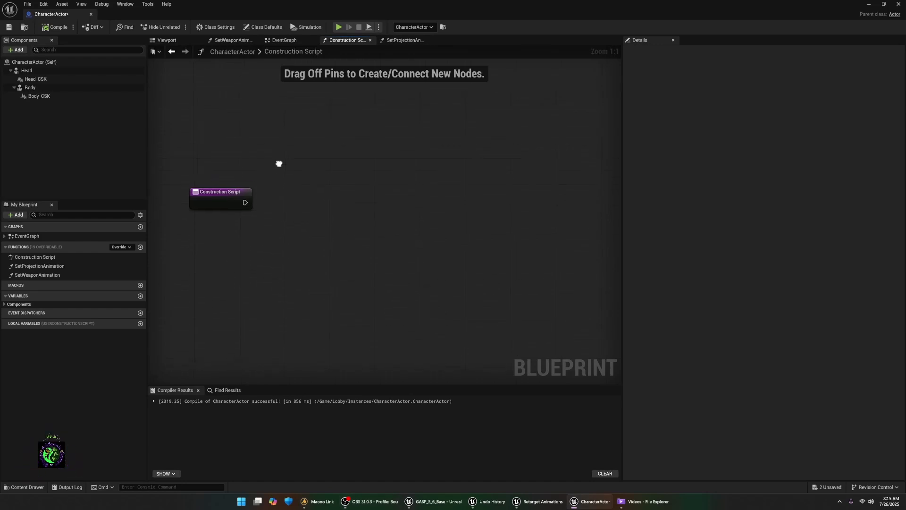
left_click(28, 236)
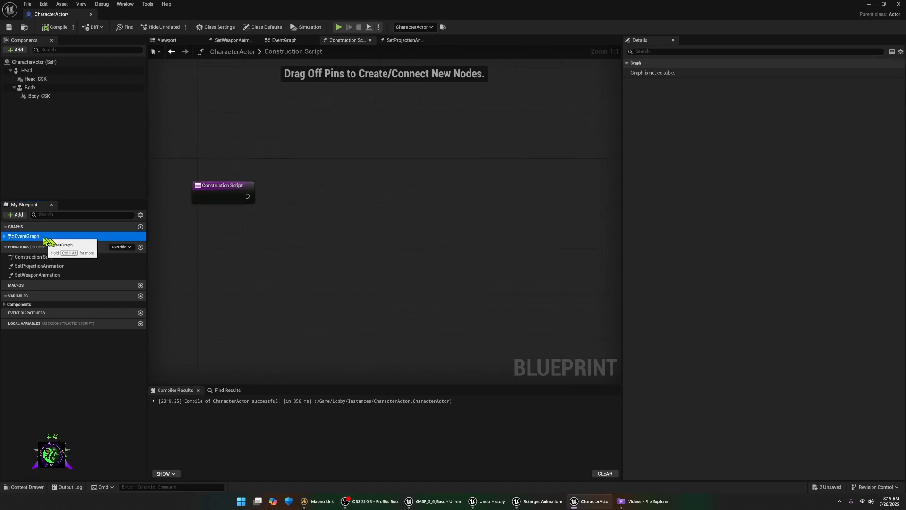
double_click(28, 236)
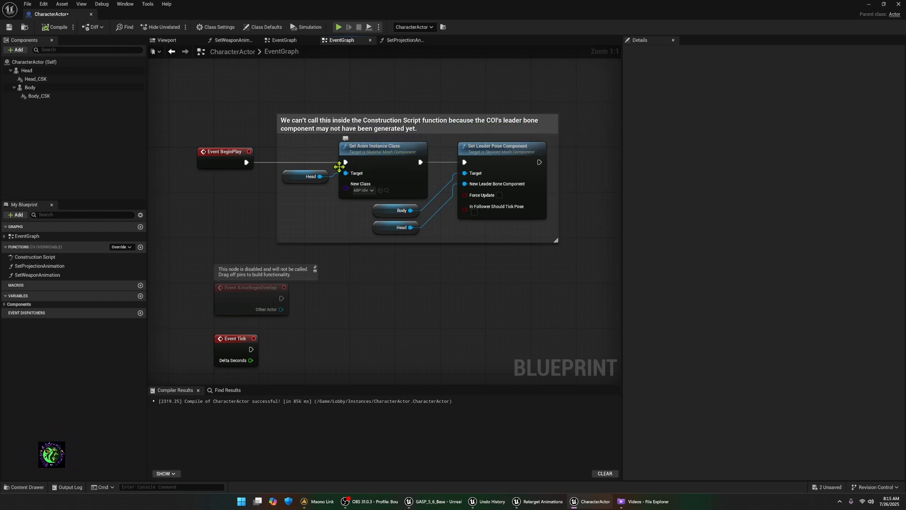
right_click(246, 165)
left_click(264, 188)
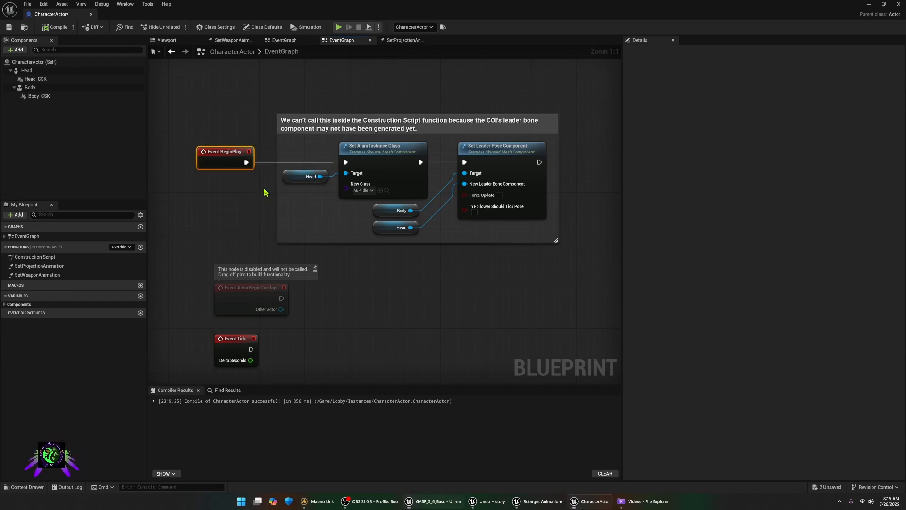
- Copy the Body, Head and Set Leader Pose Component nodes from the EventGraph into the Construction Script graph, placed beside its entry node
left_click(389, 211)
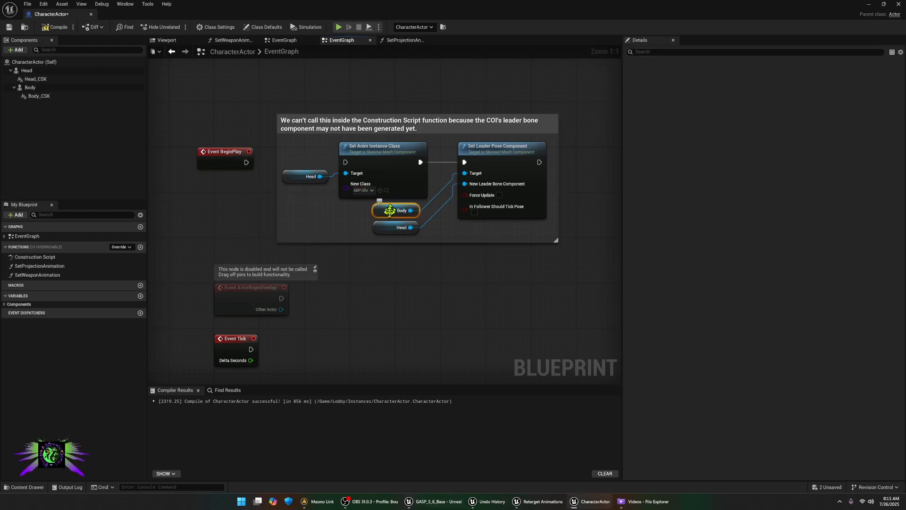
left_click(386, 229, "ctrl")
left_click(500, 171, "ctrl")
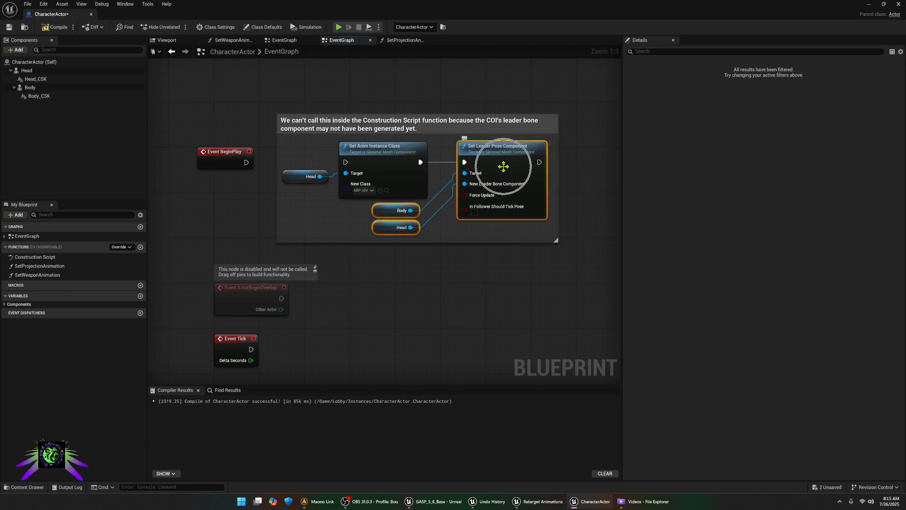
right_click(503, 169)
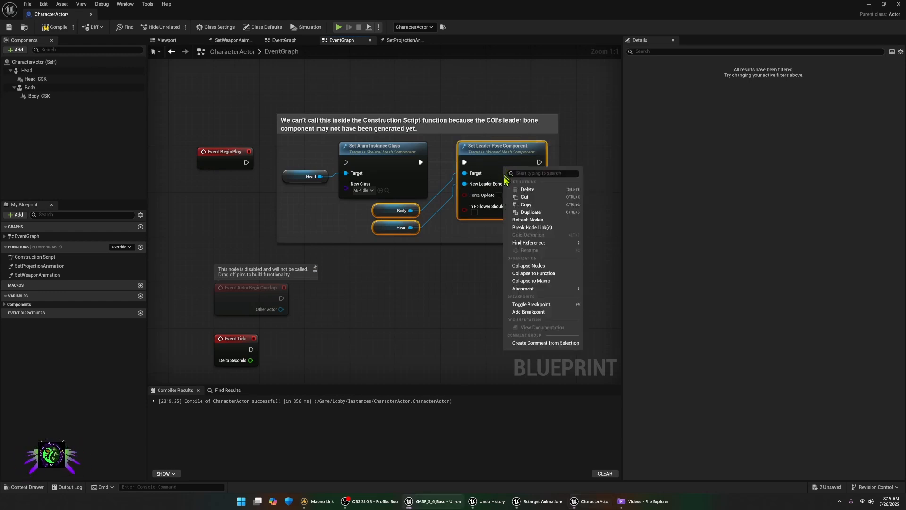
left_click(530, 219)
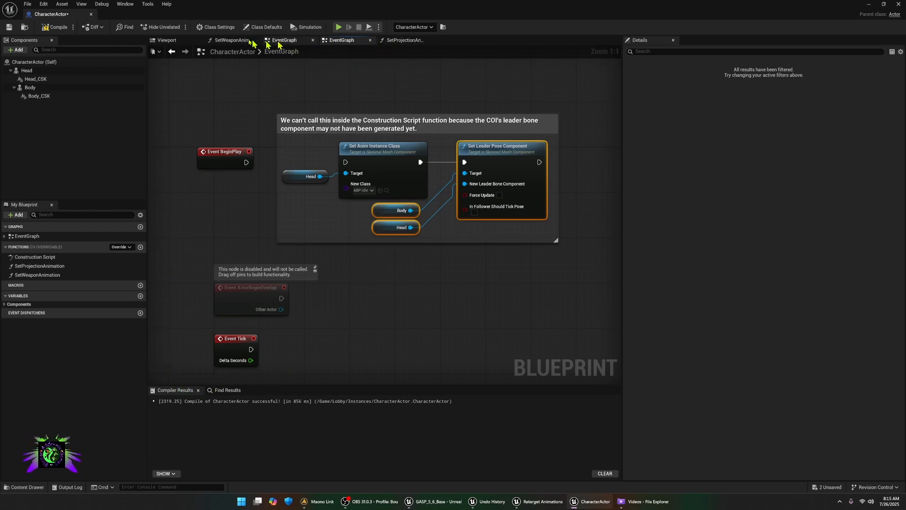
double_click(38, 258)
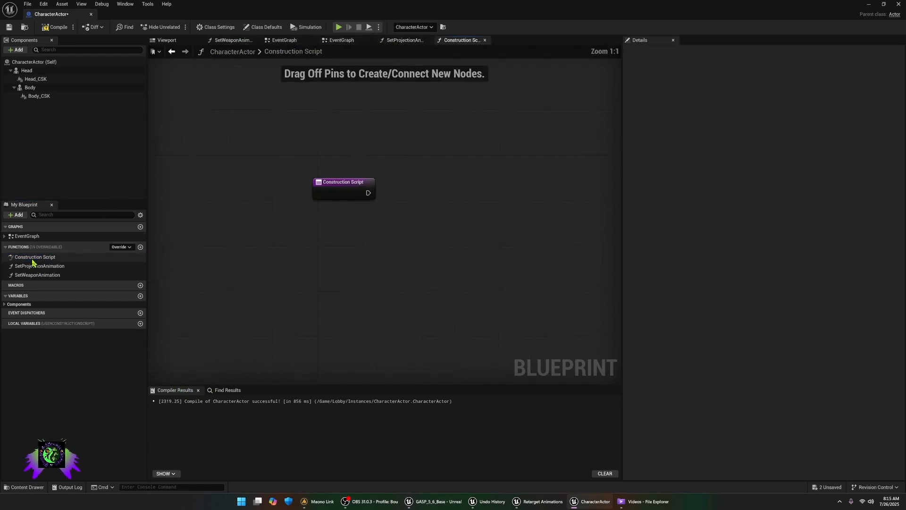
right_click_drag(323, 263, 142, 278)
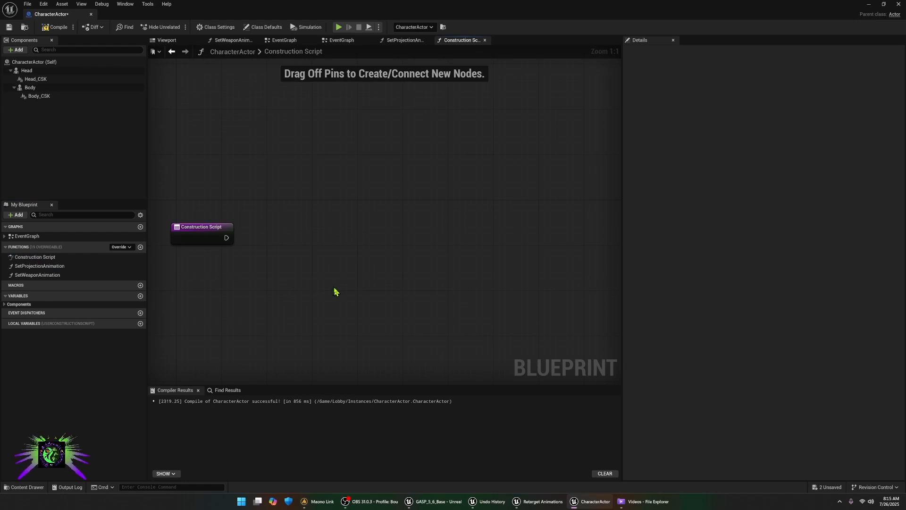
key("ctrl+v")
left_click_drag(434, 262, 329, 240)
- Break the pasted Set Leader Pose Component node's links and arrange the Head node above the Body node
right_click(329, 239)
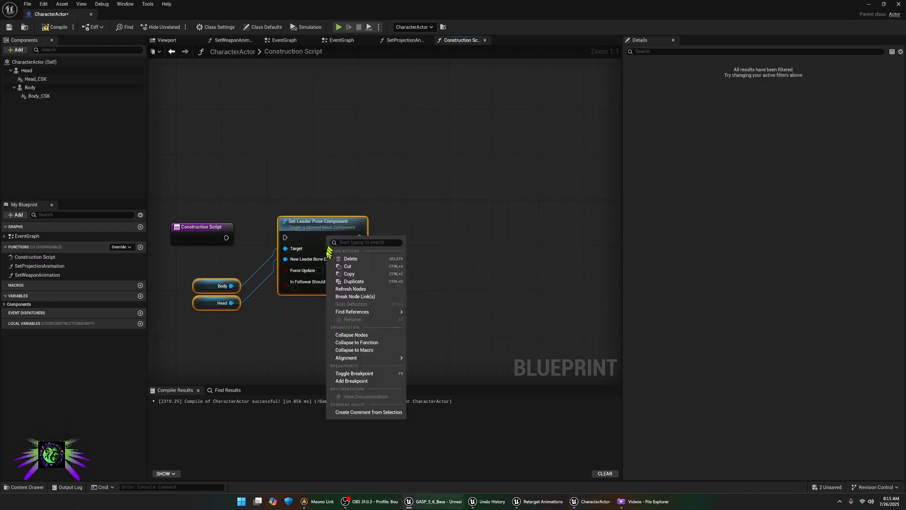
left_click(349, 296)
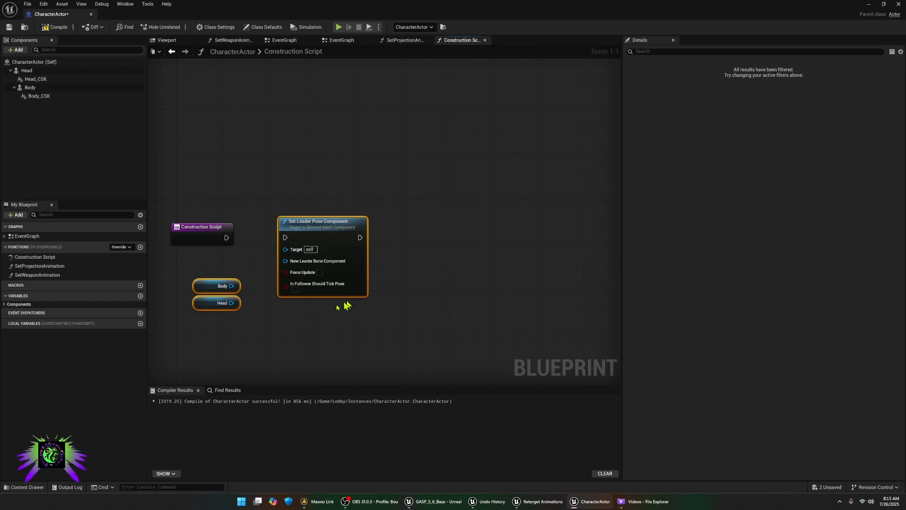
mouse_move(214, 287)
left_mouse_down()
mouse_move(214, 322)
mouse_move(212, 277)
left_mouse_up()
left_click(214, 324)
left_click_drag(312, 236, 311, 231)
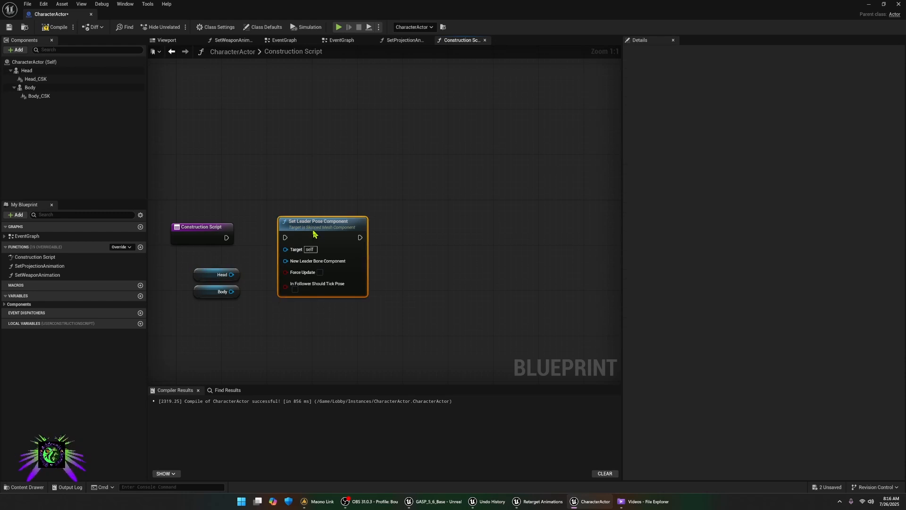
- Connect Construction Script to Set Leader Pose Component, with Head as Target and Body as New Leader Bone Component, and compile the blueprint
left_click_drag(226, 237, 285, 237)
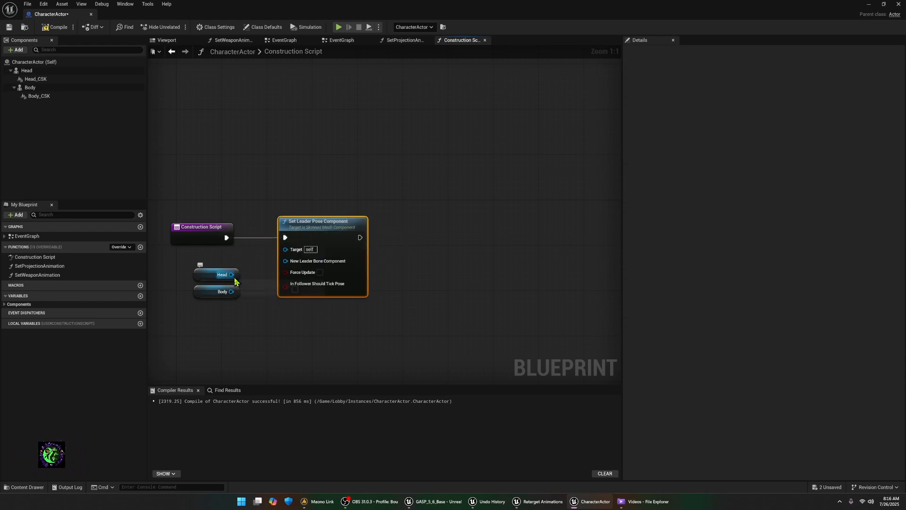
left_click_drag(231, 274, 286, 250)
left_click_drag(231, 292, 288, 261)
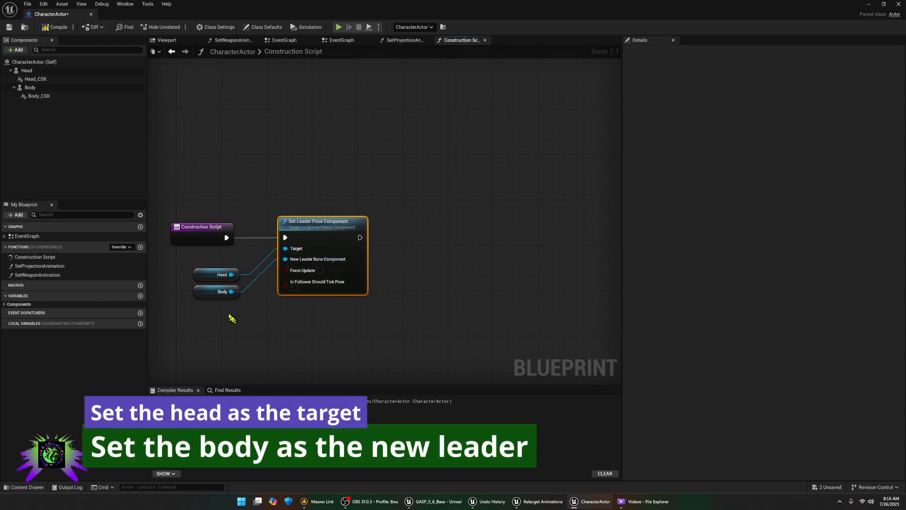
left_click(56, 27)
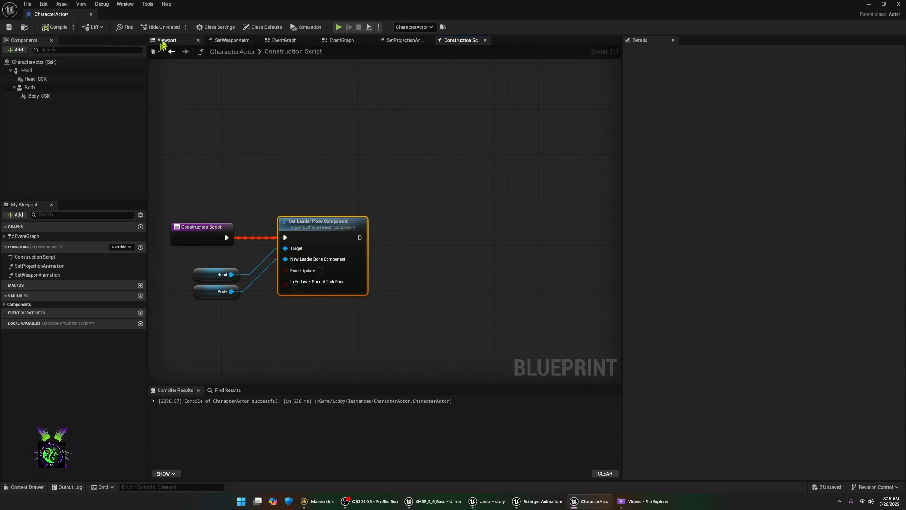
- Search the Character content folder for "idle" and start retargeting animations from the ABP_Idle animation blueprint
left_click(167, 41)
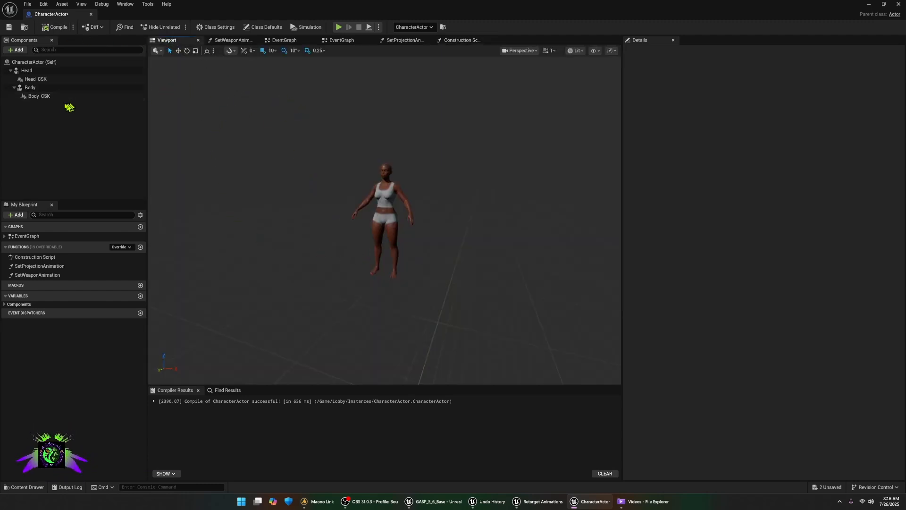
left_click(31, 487)
left_click(47, 398)
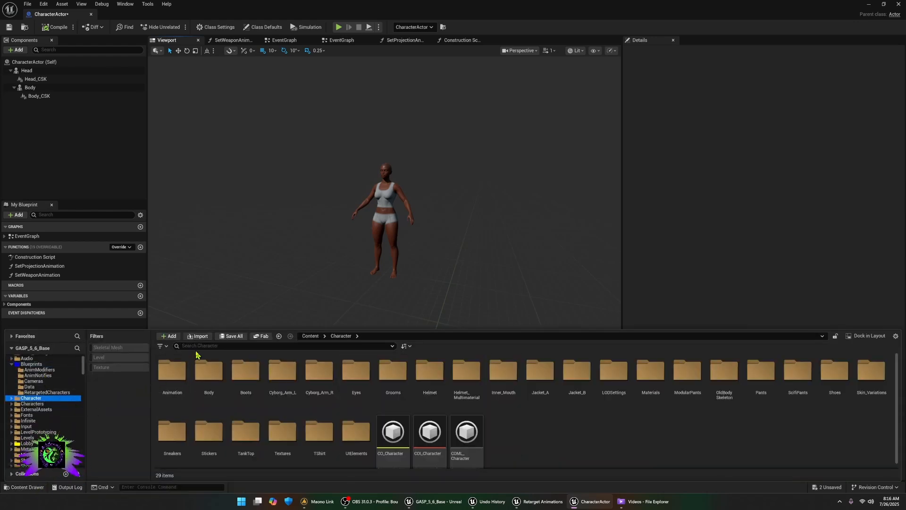
left_click(197, 345)
type("id")
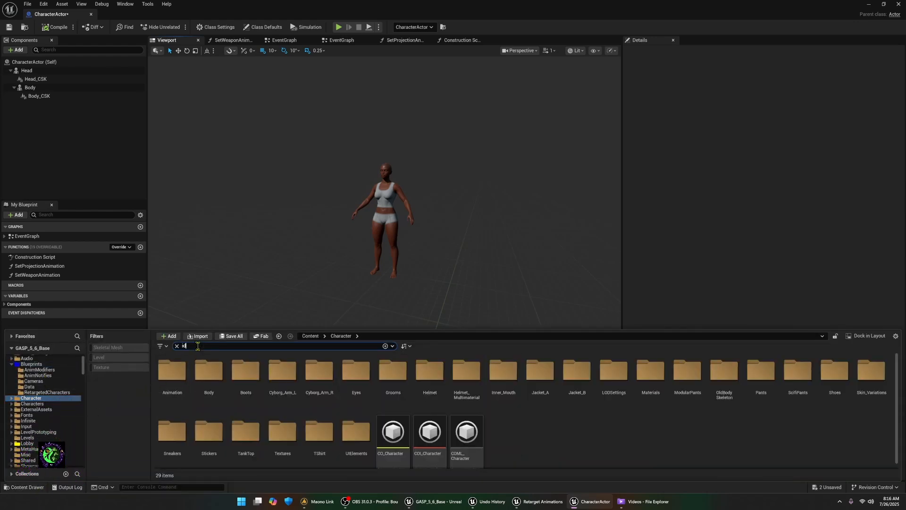
type("le")
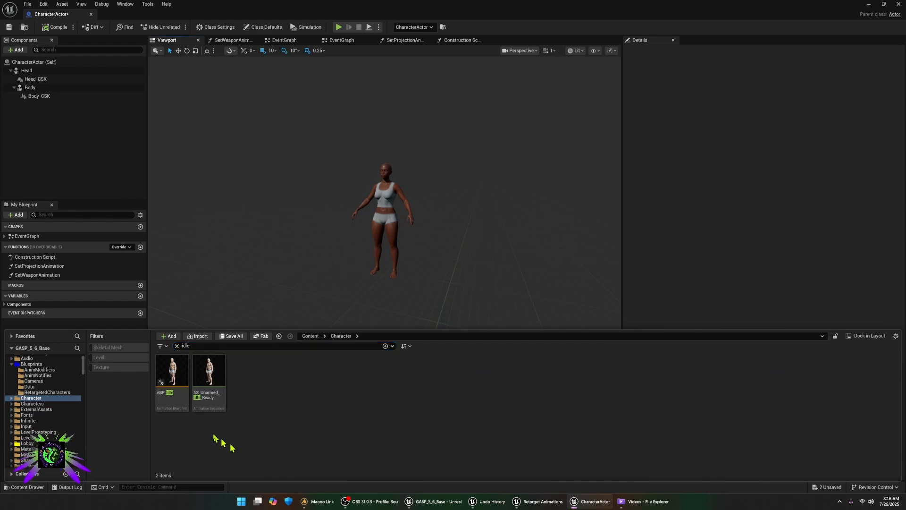
left_click(171, 377)
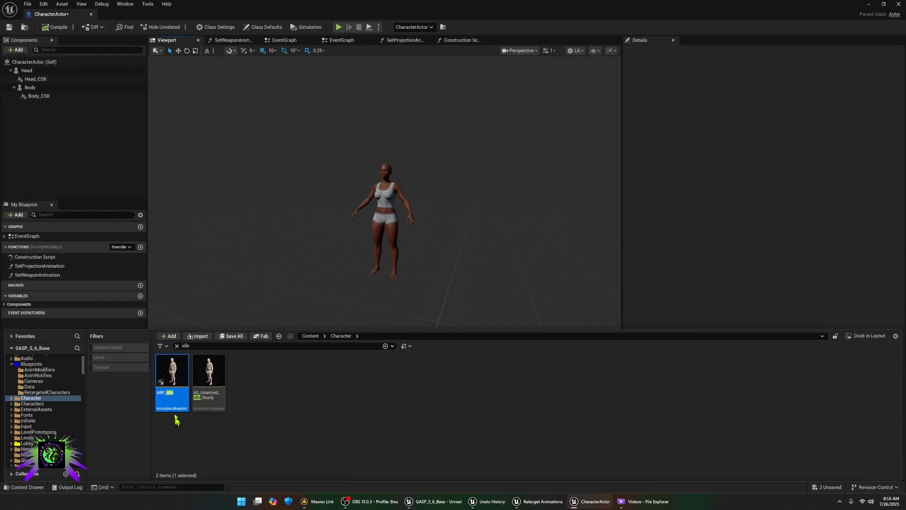
right_click(171, 375)
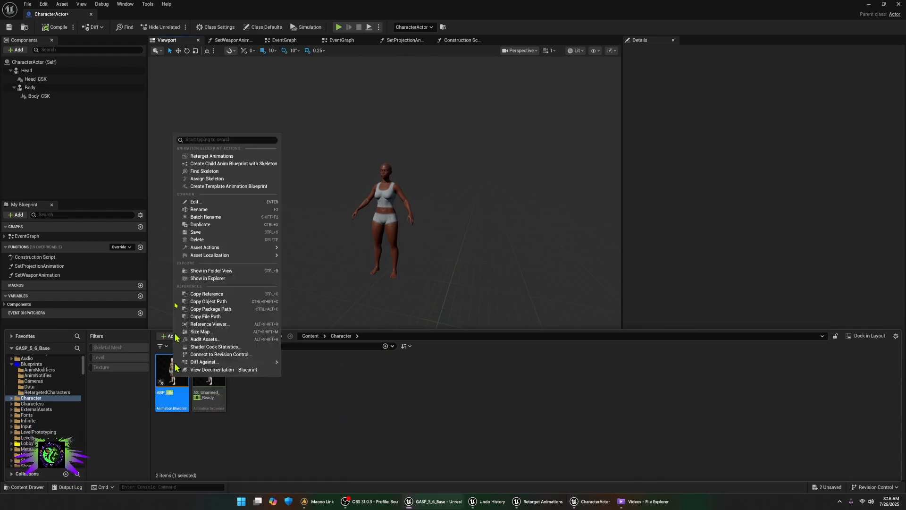
left_click(222, 157)
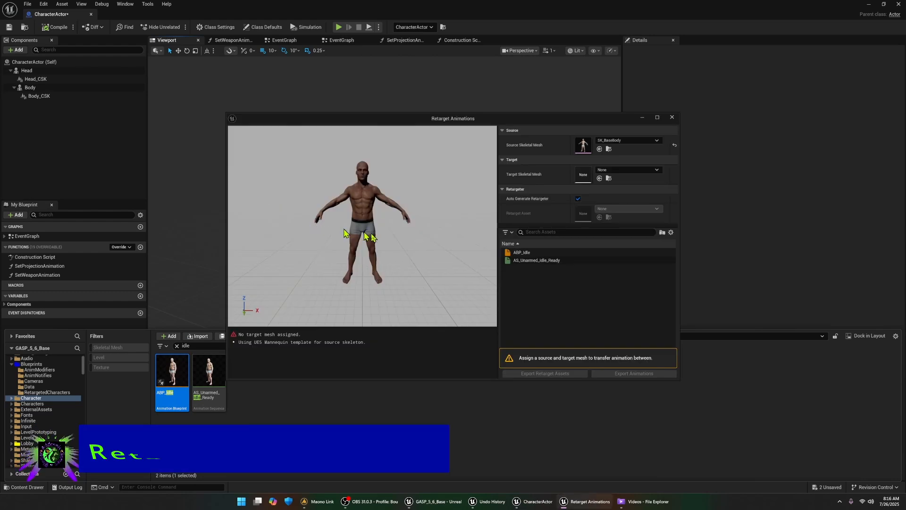
- Set the retargeting's Target Skeletal Mesh to SKM_KepakiTall50_BodyMesh
left_click(613, 170)
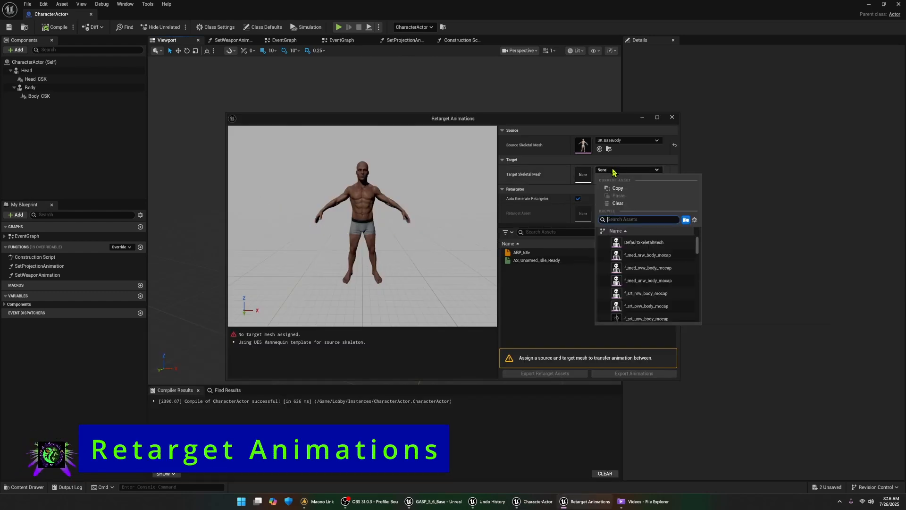
type("kep")
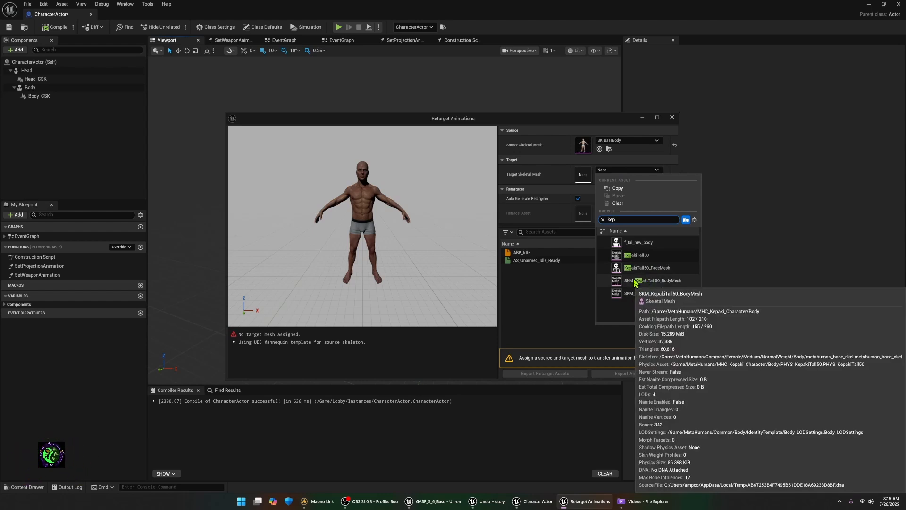
left_click(658, 280)
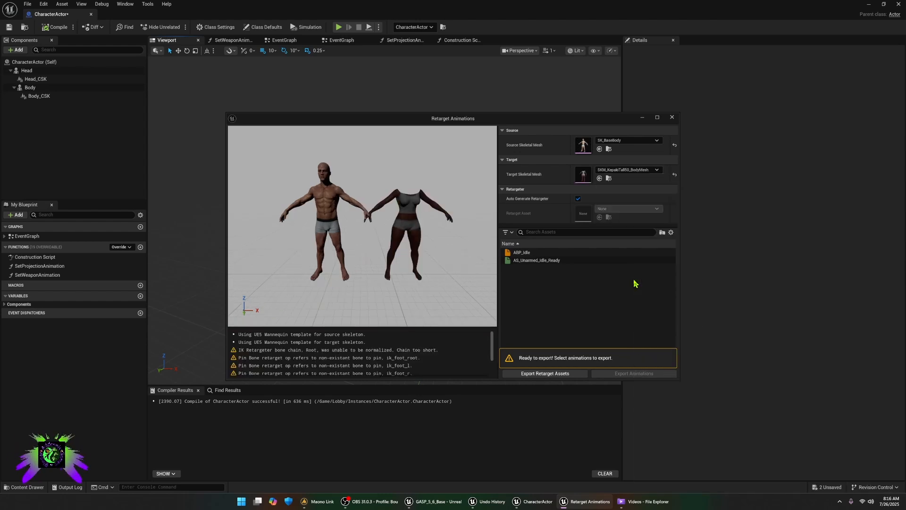
- Export the retargeted ABP_Idle to the Anim_Retargets folder with the suffix _meta
left_click(527, 253)
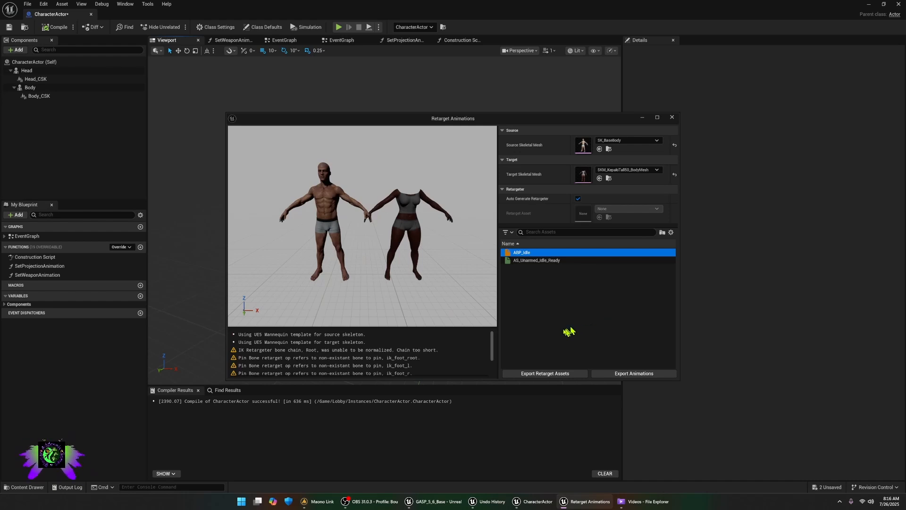
left_click(617, 373)
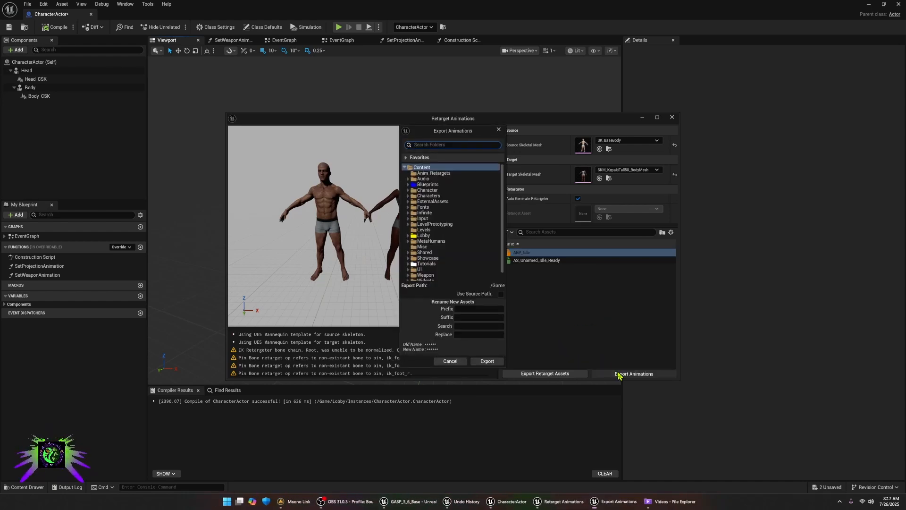
right_click(422, 169)
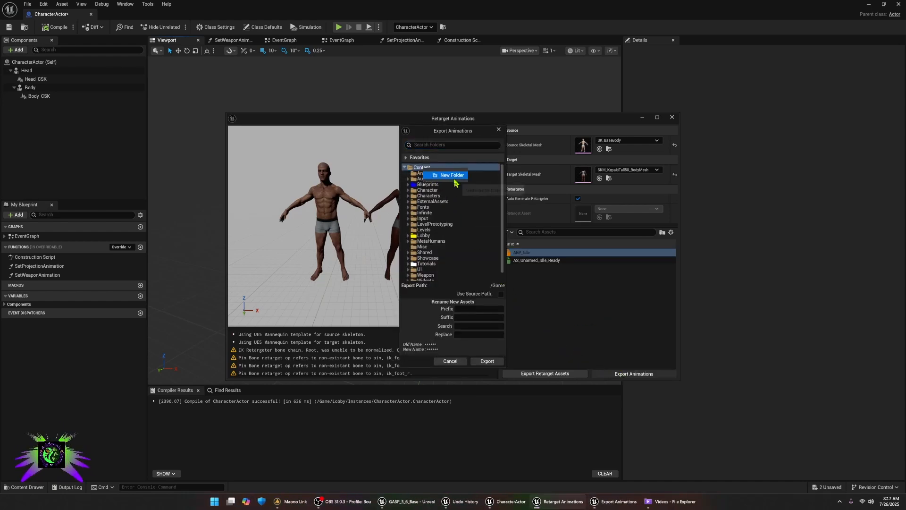
left_click(422, 176)
left_click(424, 175)
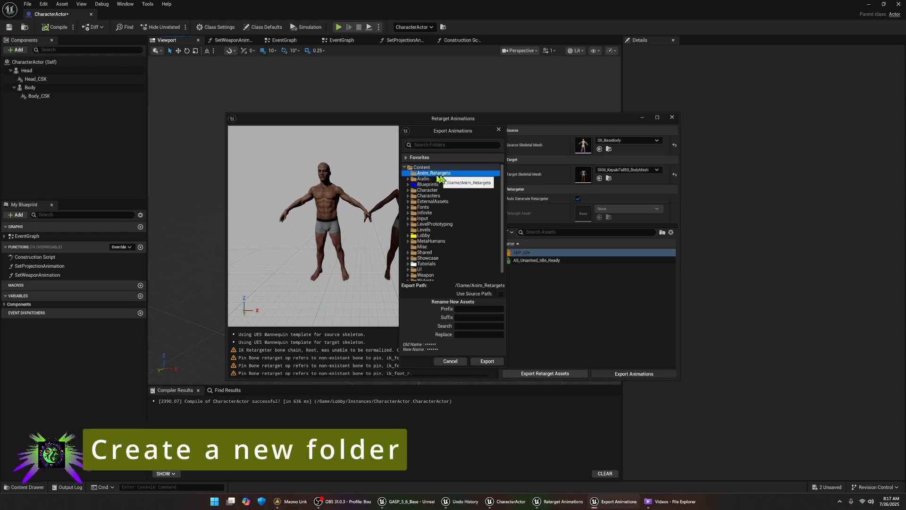
left_click(460, 318)
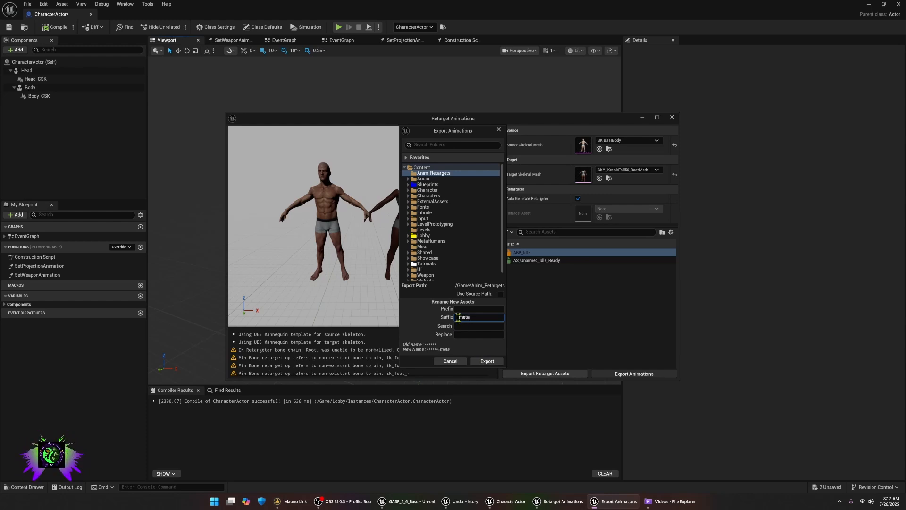
left_click(486, 361)
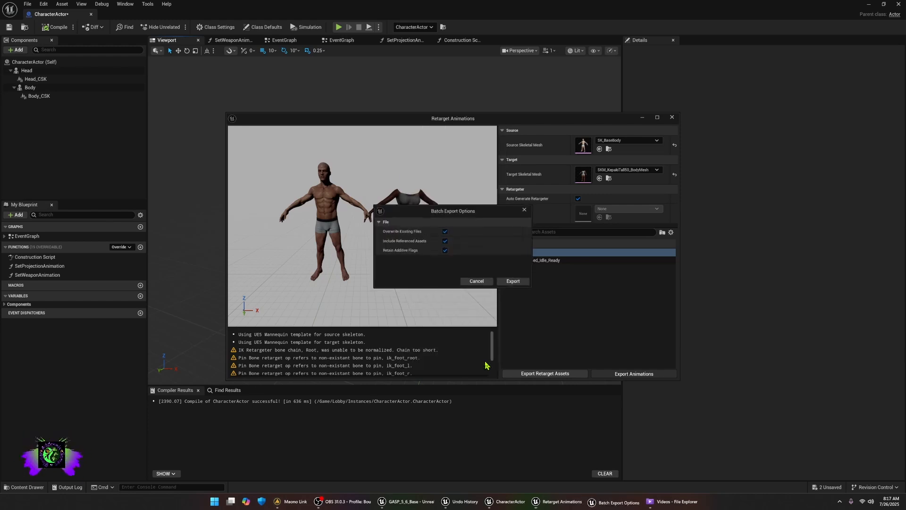
left_click(473, 280)
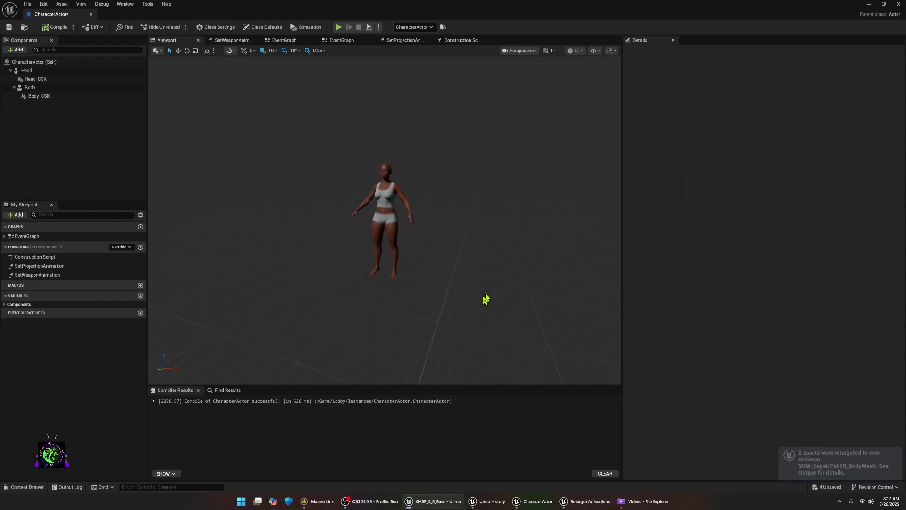
- Show the exported idle assets in the Anim_Retargets content folder
left_click(28, 488)
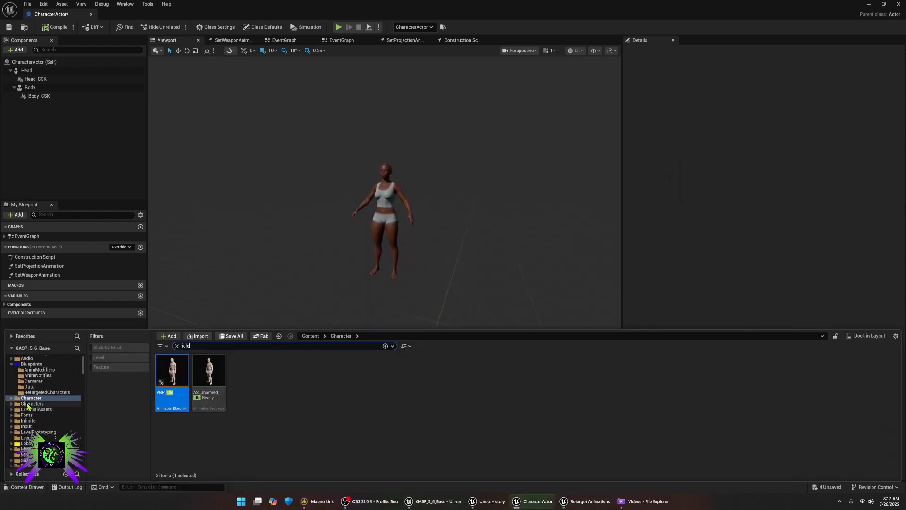
scroll(42, 399, "up", 2)
left_click(36, 365)
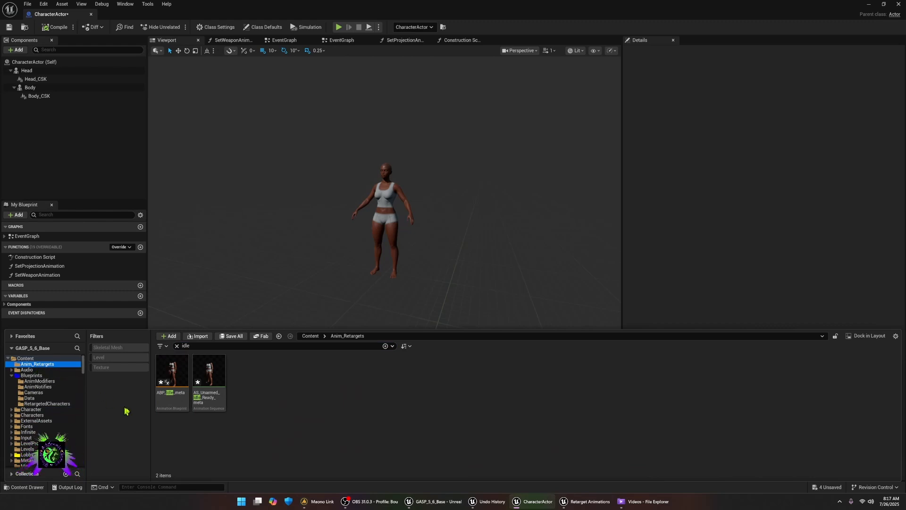
- Save all modified assets and set the Body component's Anim Class to ABP_Idle_meta in CharacterActor
key("ctrl+shift+s")
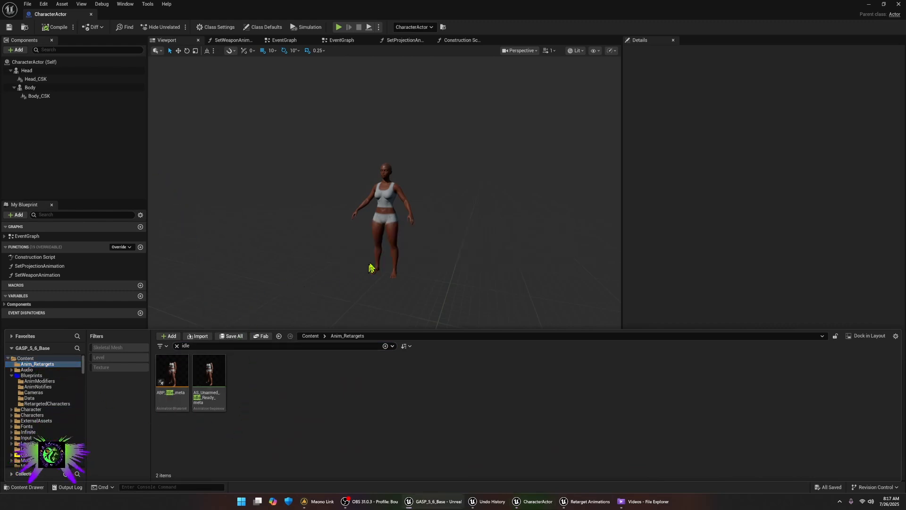
left_click(29, 97)
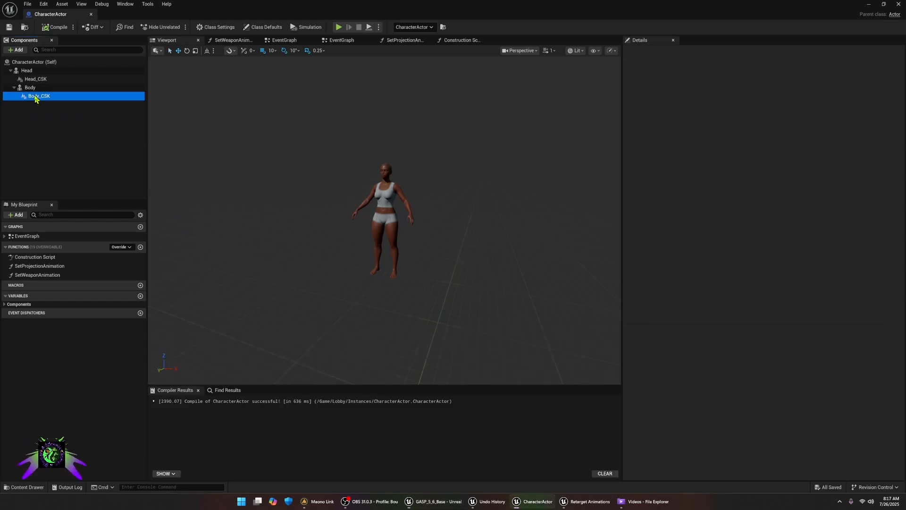
left_click(30, 88)
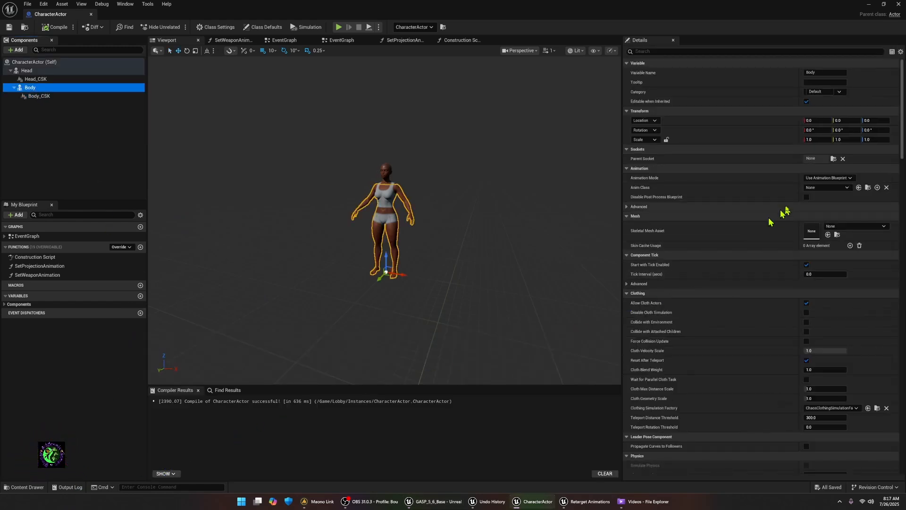
left_click(27, 489)
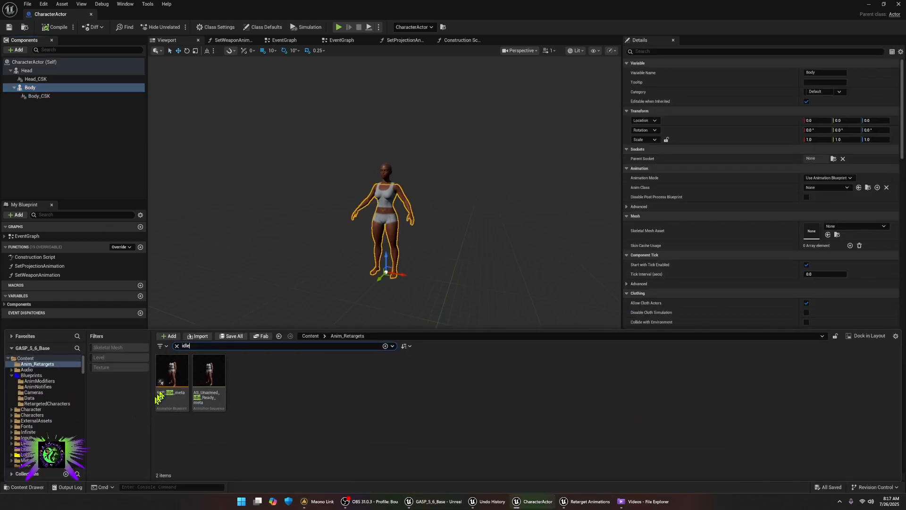
left_click_drag(173, 375, 825, 187)
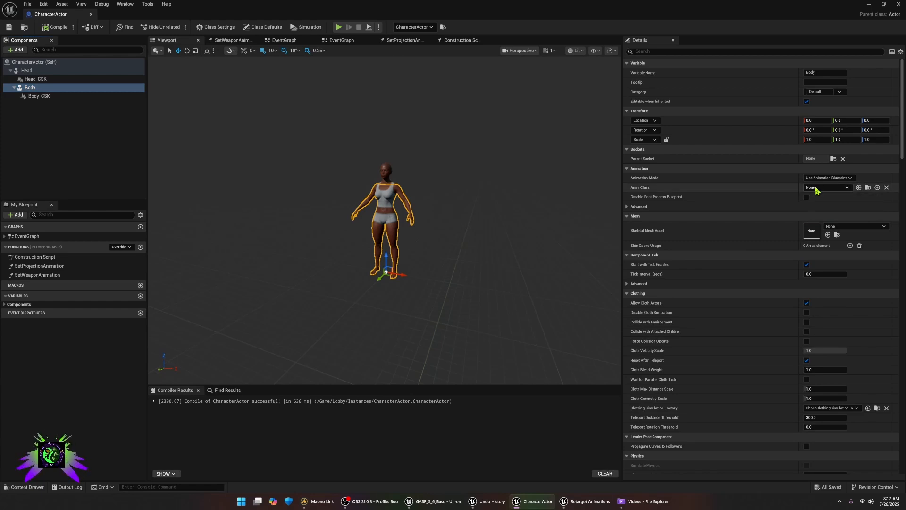
left_click(825, 187)
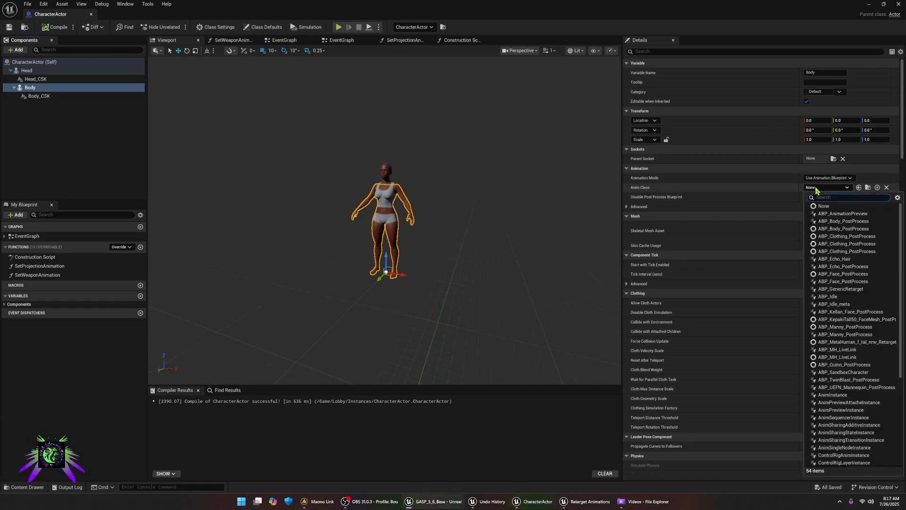
left_click(840, 306)
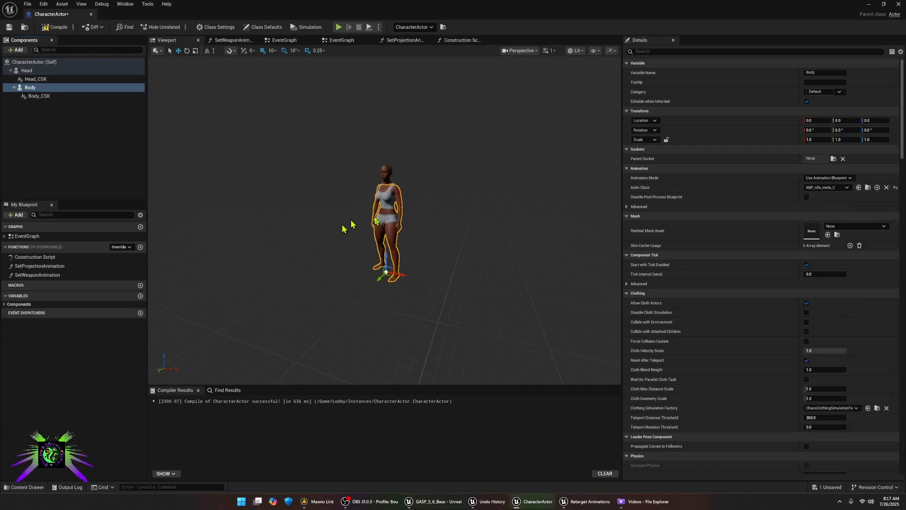
- Compile and save the CharacterActor blueprint, and inspect the idle pose up close
left_click(51, 27)
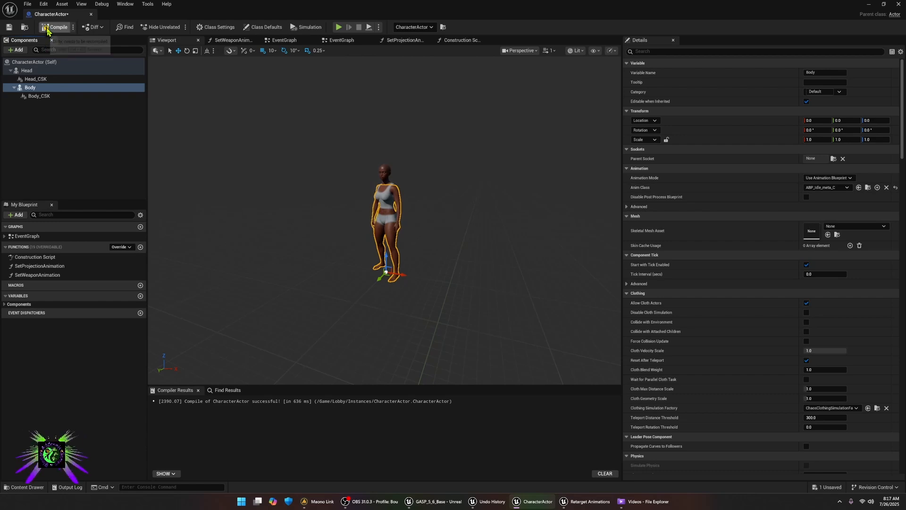
left_click(8, 28)
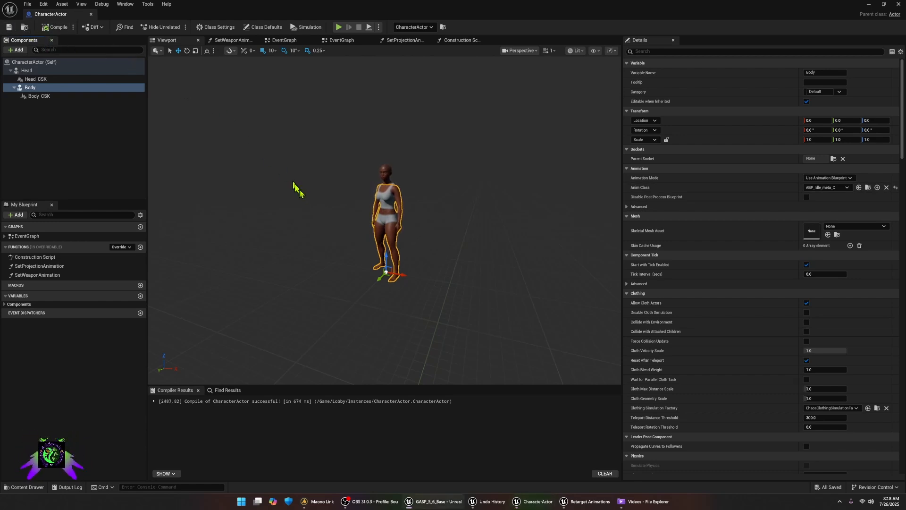
mouse_move(309, 208)
right_mouse_down()
mouse_move(347, 209)
mouse_move(309, 209)
right_mouse_up()
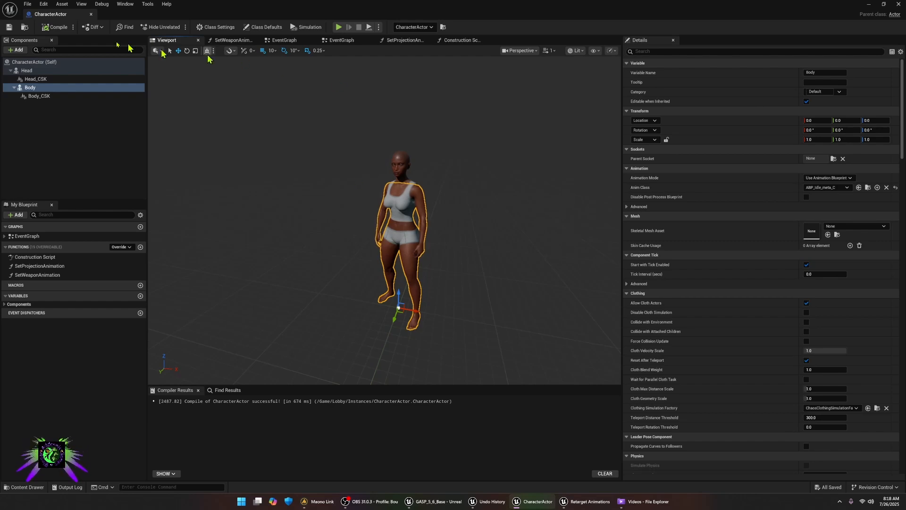
left_click(8, 30)
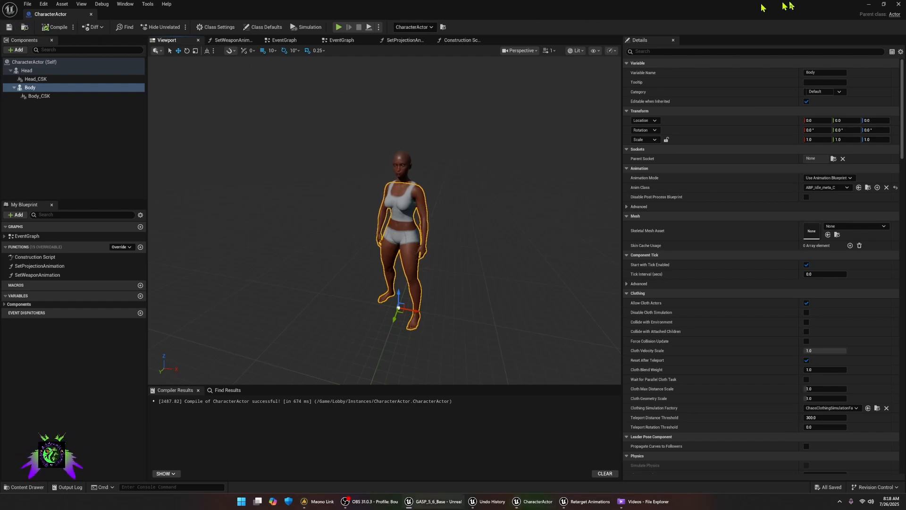
- Play the Lobby level in the level editor and customize the character's Hair to Hair Updo
left_click(869, 4)
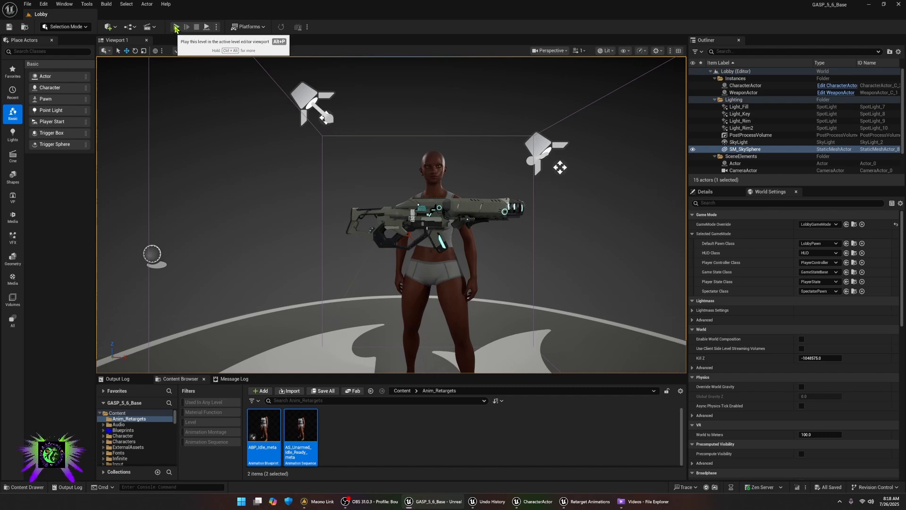
left_click(176, 27)
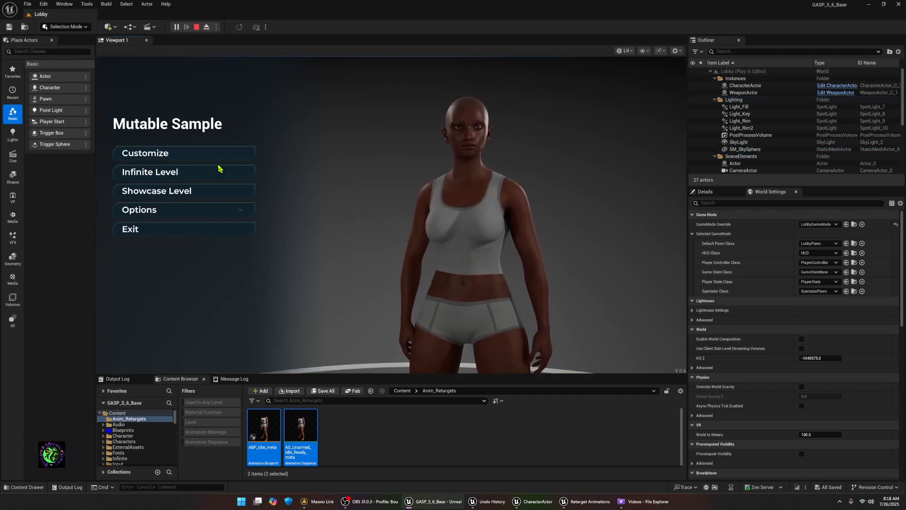
left_click(207, 154)
left_click(253, 123)
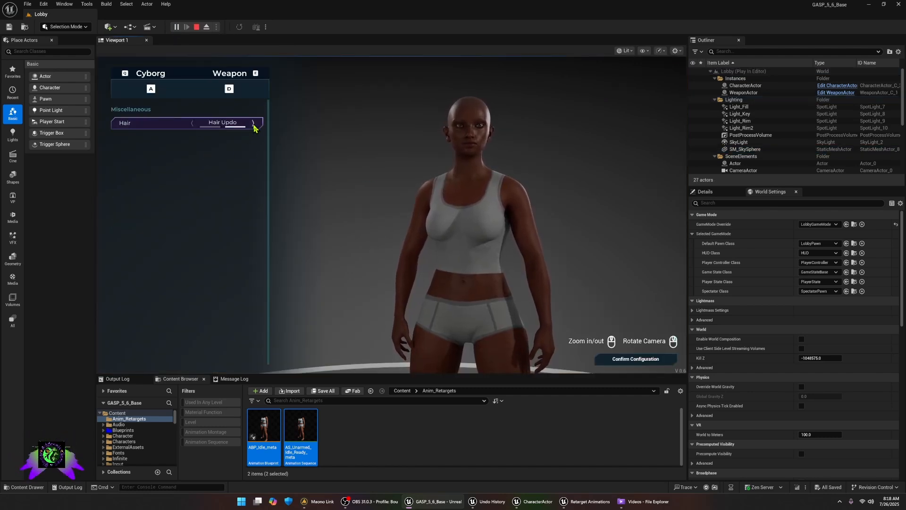